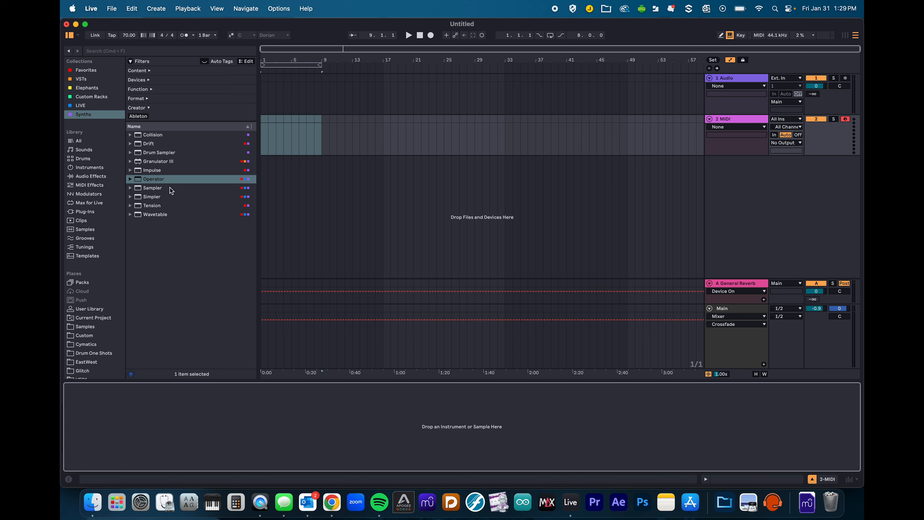
# - Undo the Operator drops on track 2 and create a new, unfolded 3 Operator track instead
pyautogui.click(738, 119)
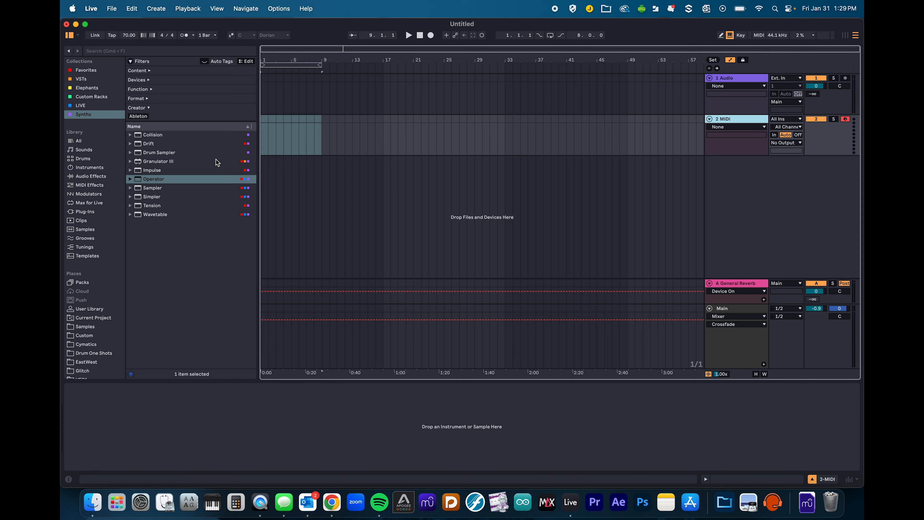
pyautogui.moveTo(152, 182); pyautogui.dragTo(162, 420)
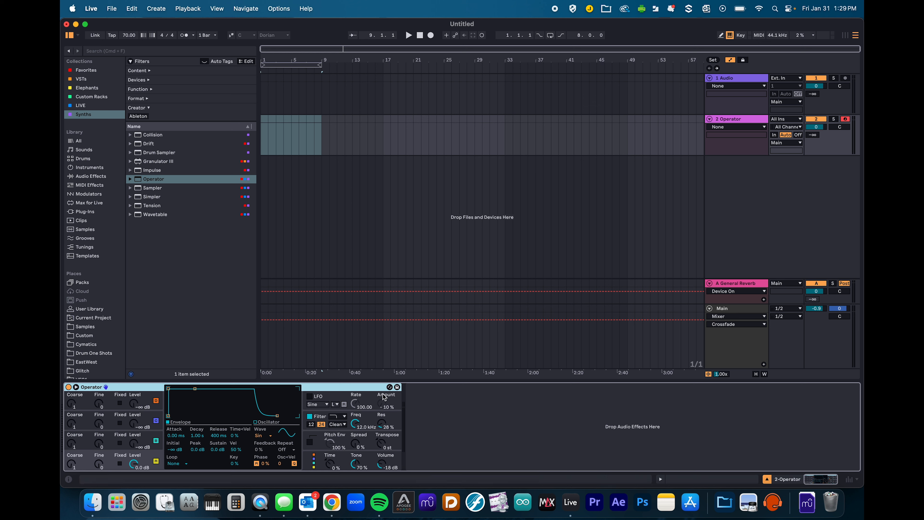
pyautogui.press('super+z')
pyautogui.click(147, 179)
pyautogui.moveTo(147, 178); pyautogui.dragTo(322, 133)
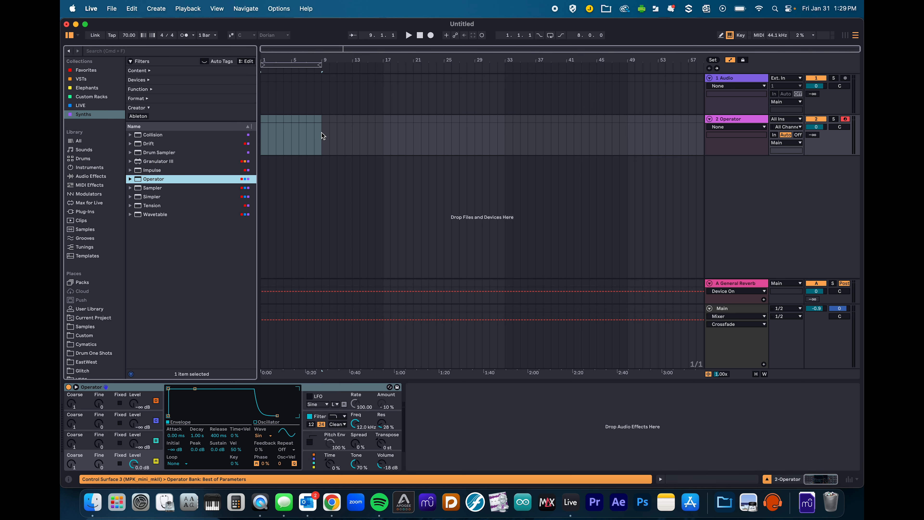
pyautogui.press('super+z')
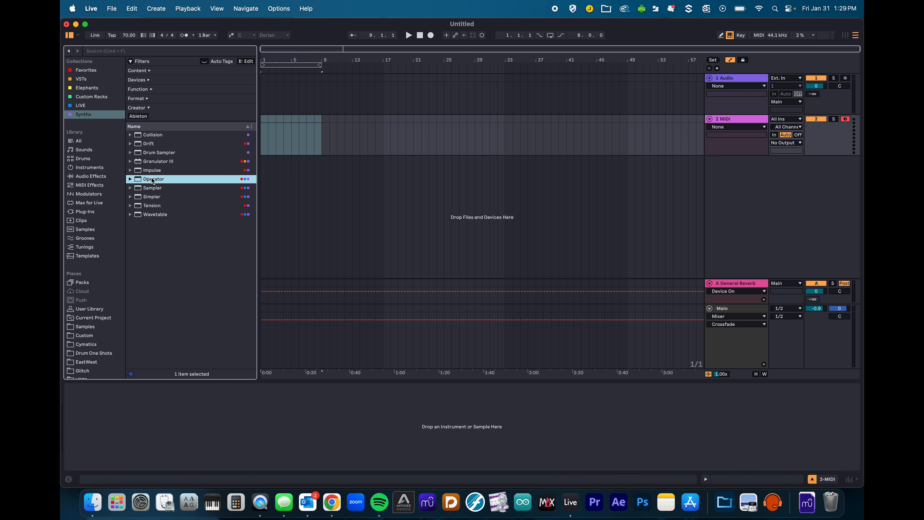
pyautogui.moveTo(153, 180); pyautogui.dragTo(349, 198)
pyautogui.click(709, 160)
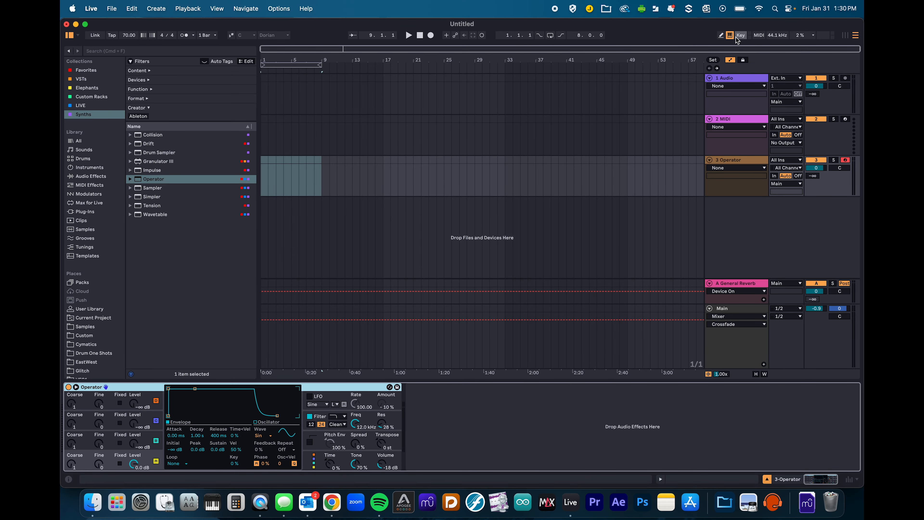
# - Audition Operator with a few notes and select bars 1–9 on the 3 Operator track
pyautogui.press('a')
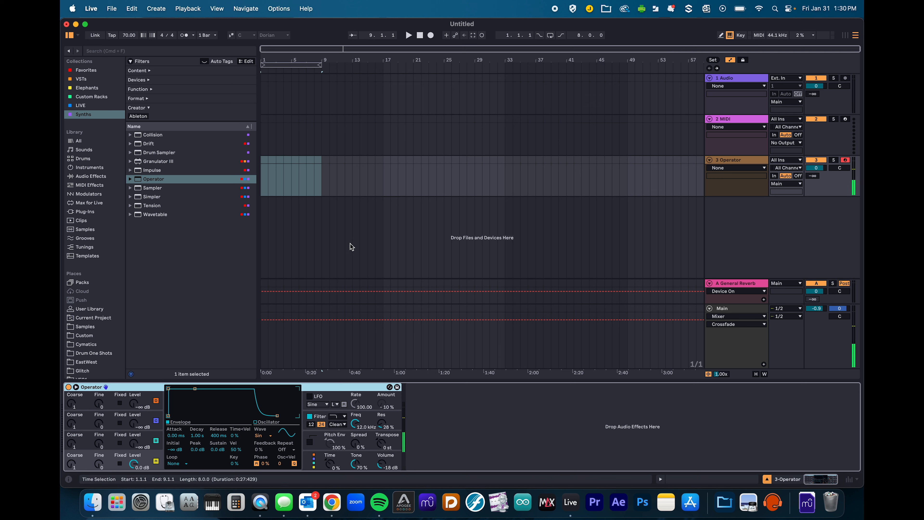
pyautogui.press('a')
pyautogui.press('a')
pyautogui.press('a')
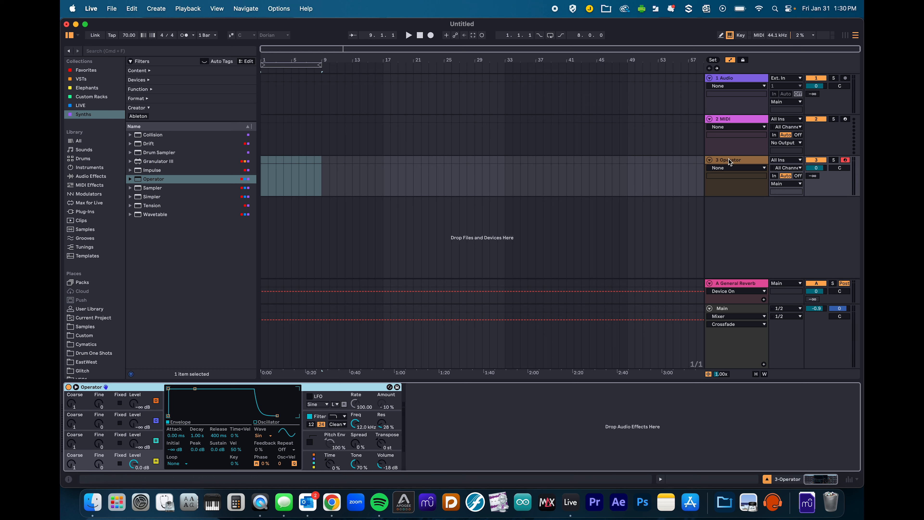
pyautogui.moveTo(321, 167); pyautogui.dragTo(253, 160)
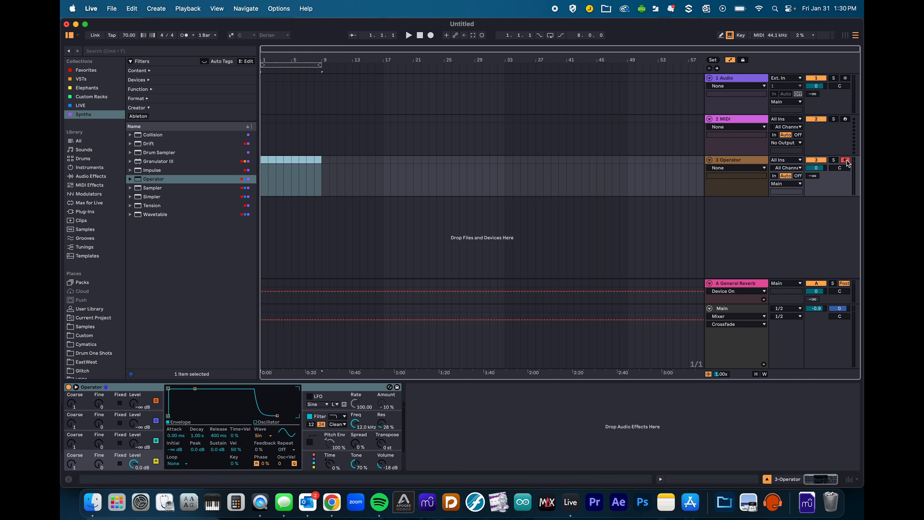
pyautogui.click(729, 161)
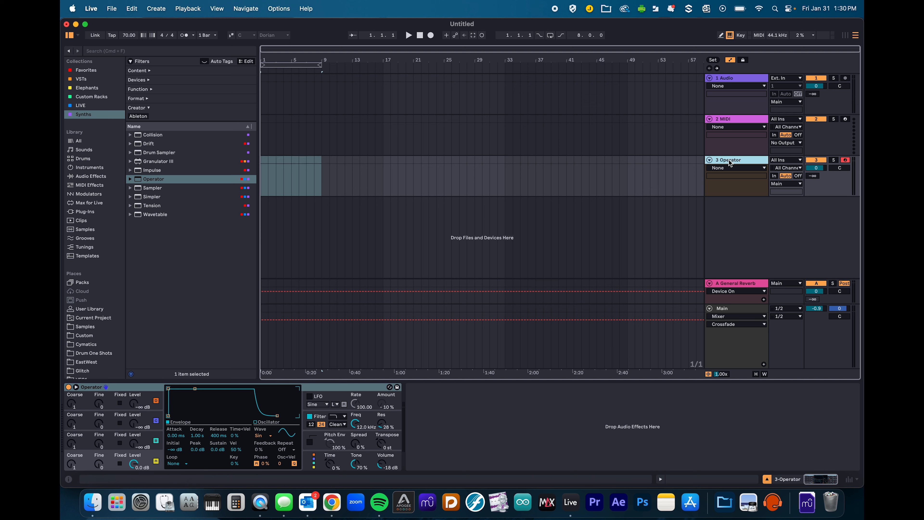
# - Arm track 2 and load Drift onto it, making it the 2 Drift track
pyautogui.click(735, 118)
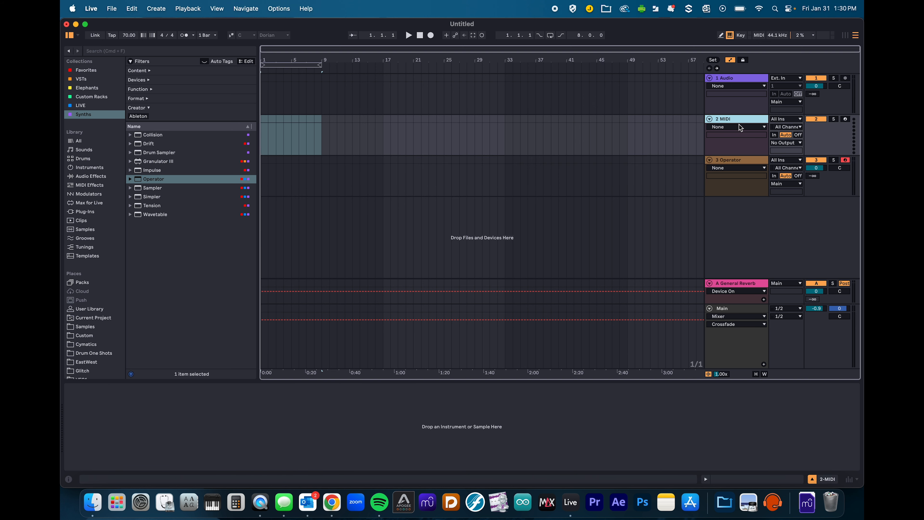
pyautogui.click(845, 119)
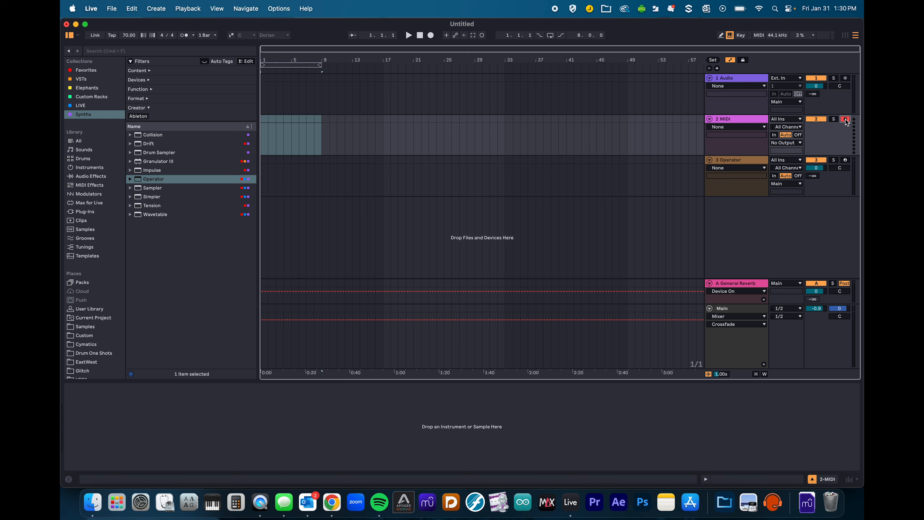
pyautogui.click(728, 161)
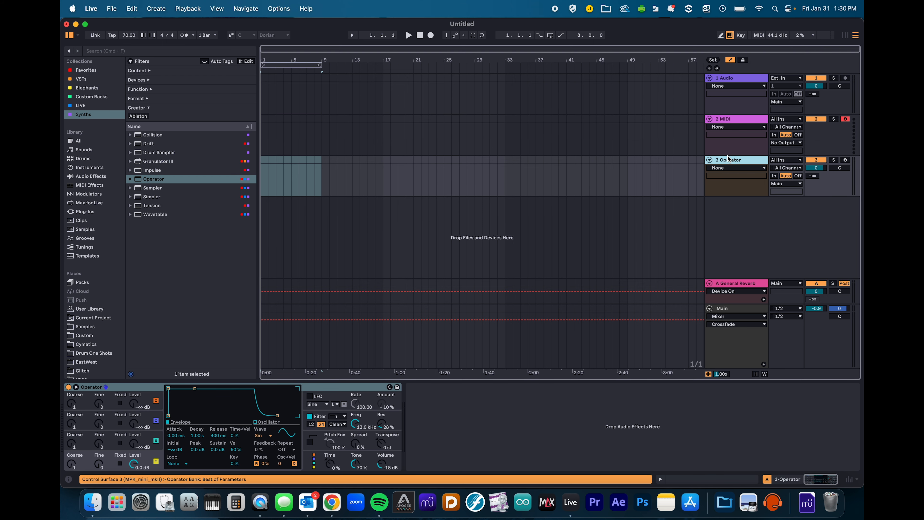
pyautogui.click(723, 118)
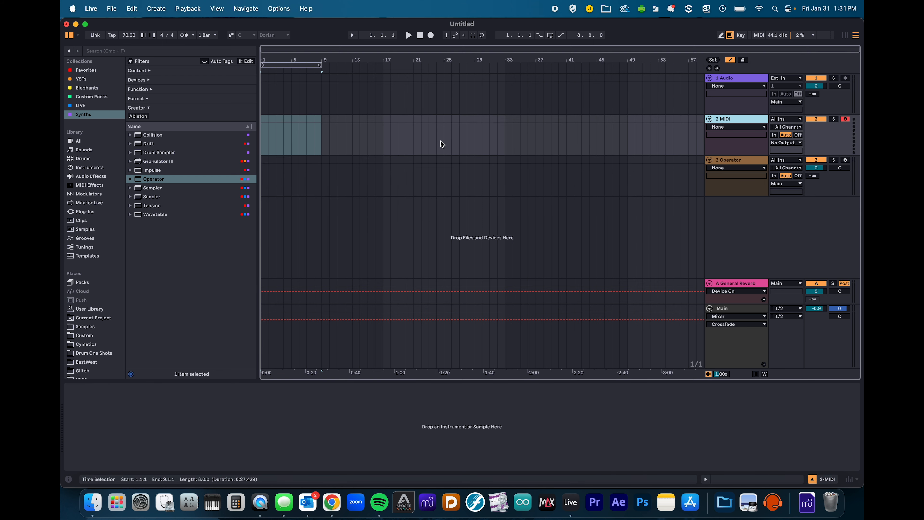
pyautogui.doubleClick(146, 145)
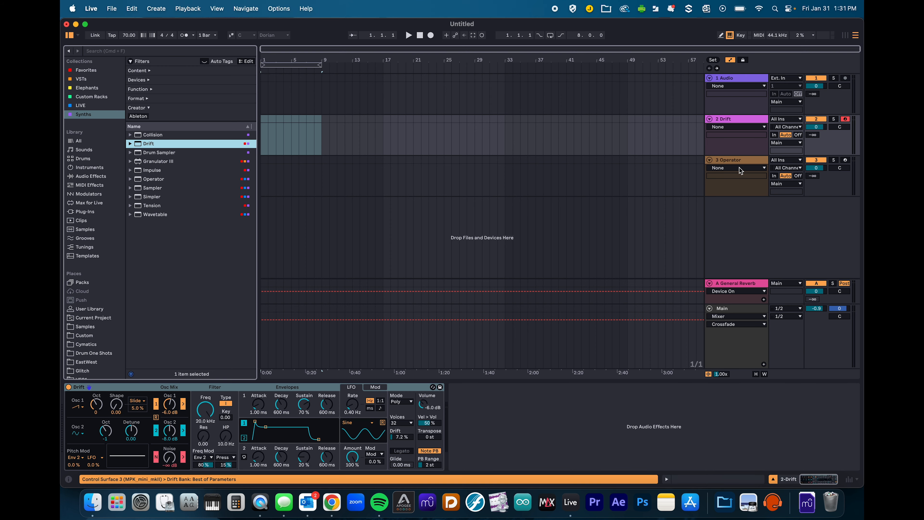
pyautogui.click(738, 161)
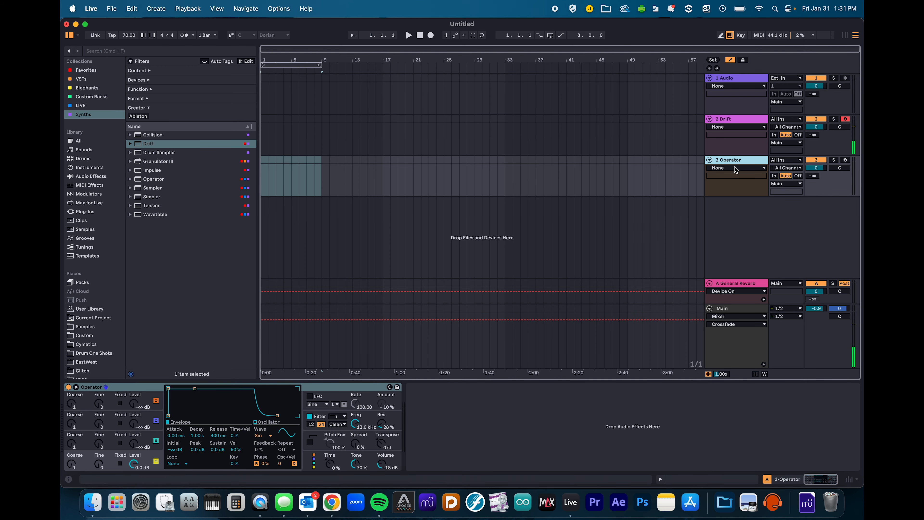
pyautogui.click(732, 119)
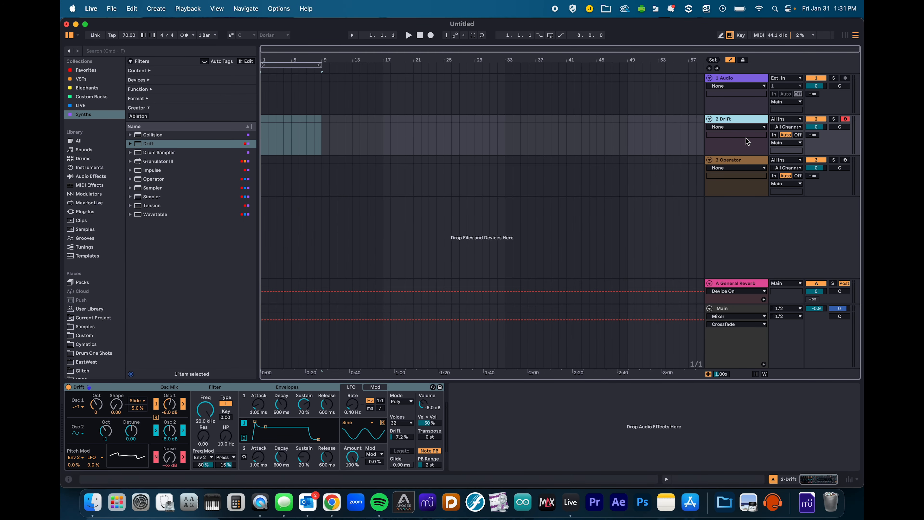
pyautogui.press('Down')
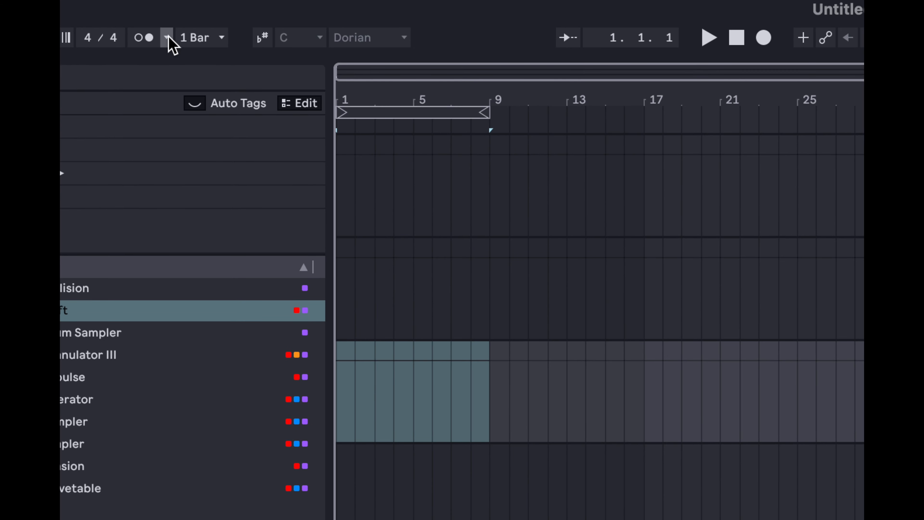
pyautogui.click(167, 37)
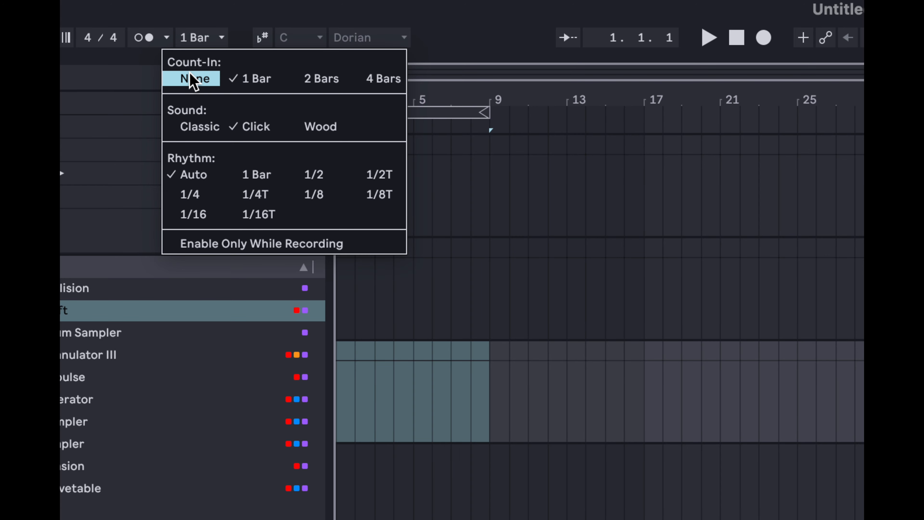
pyautogui.click(151, 37)
pyautogui.click(151, 37)
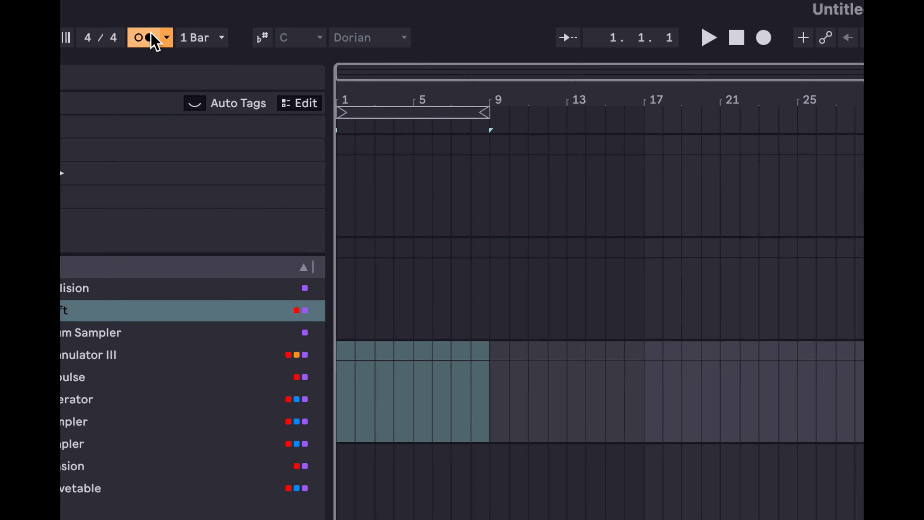
pyautogui.click(154, 41)
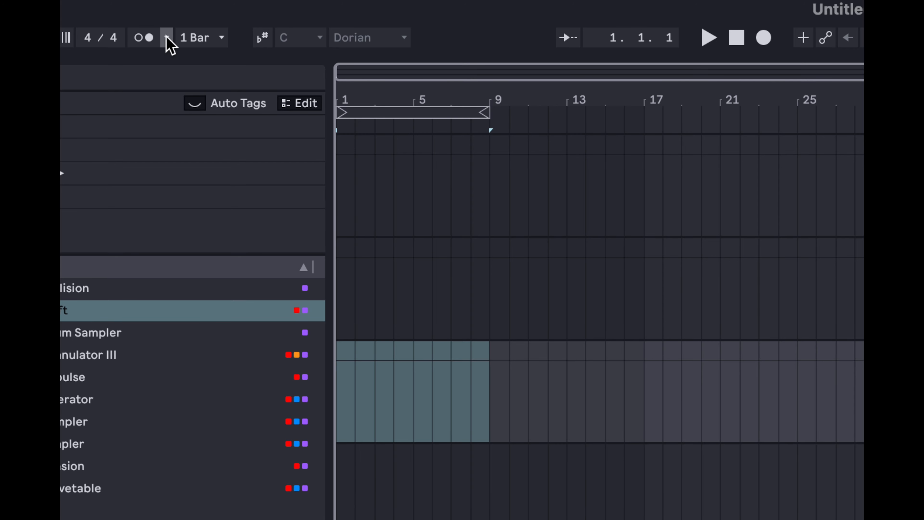
pyautogui.click(166, 38)
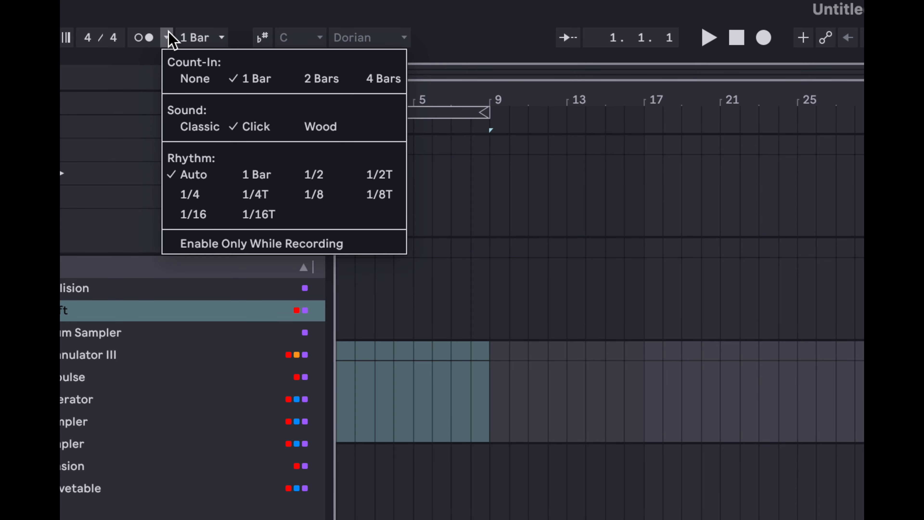
pyautogui.click(515, 175)
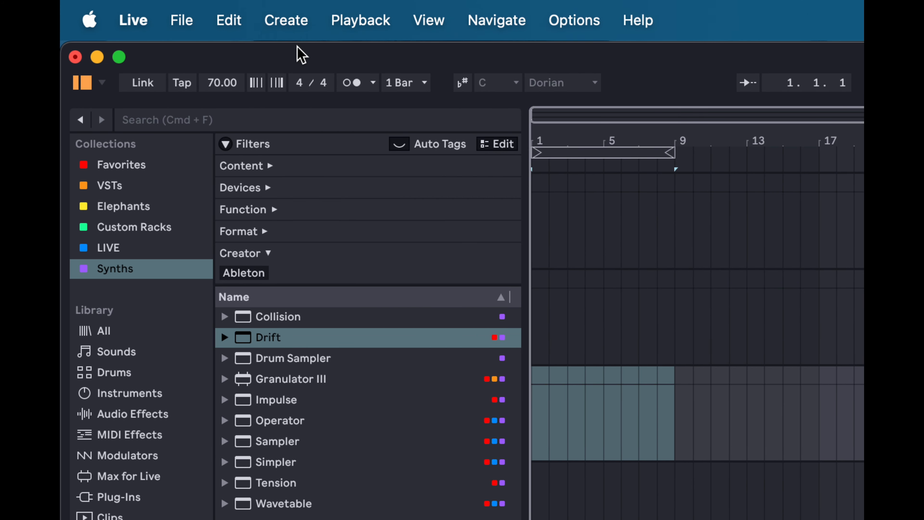
pyautogui.click(357, 84)
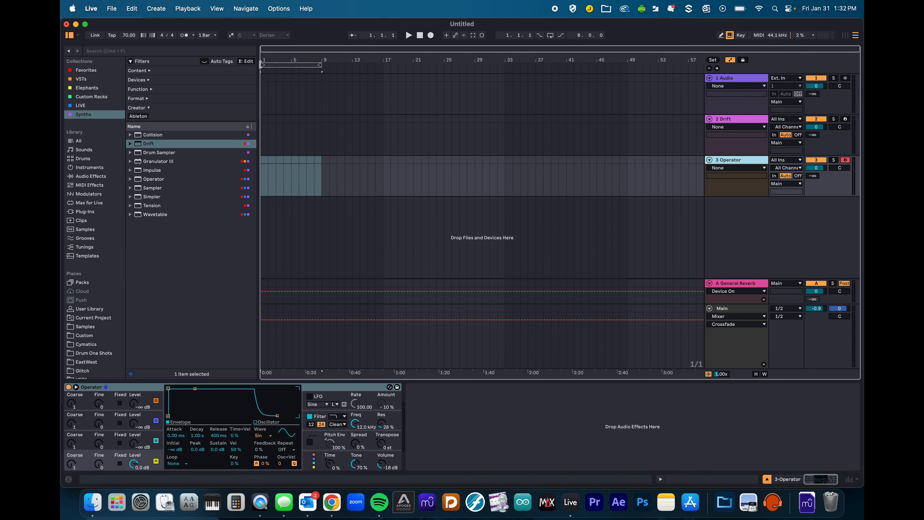
# - Switch the metronome on, select bars 1–9, and browse the Synth Keys presets for Dirty Pulse
pyautogui.click(192, 35)
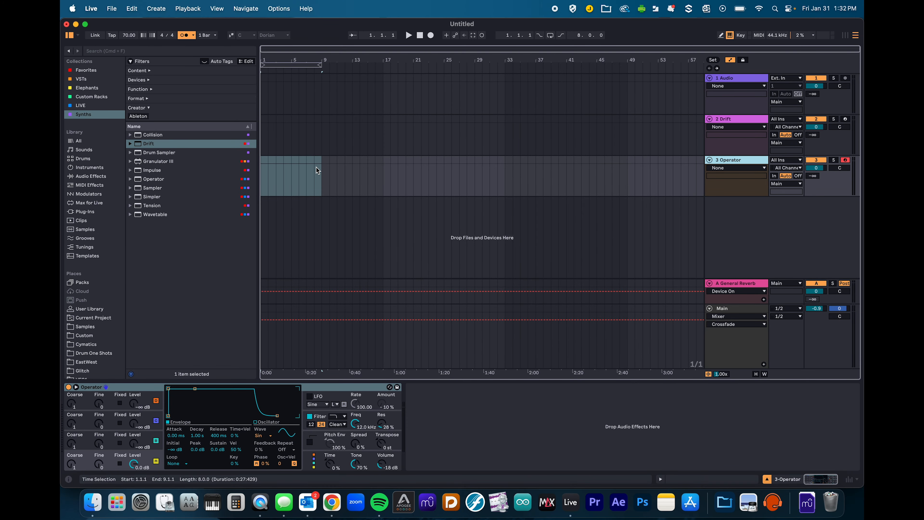
pyautogui.moveTo(320, 163); pyautogui.dragTo(257, 163)
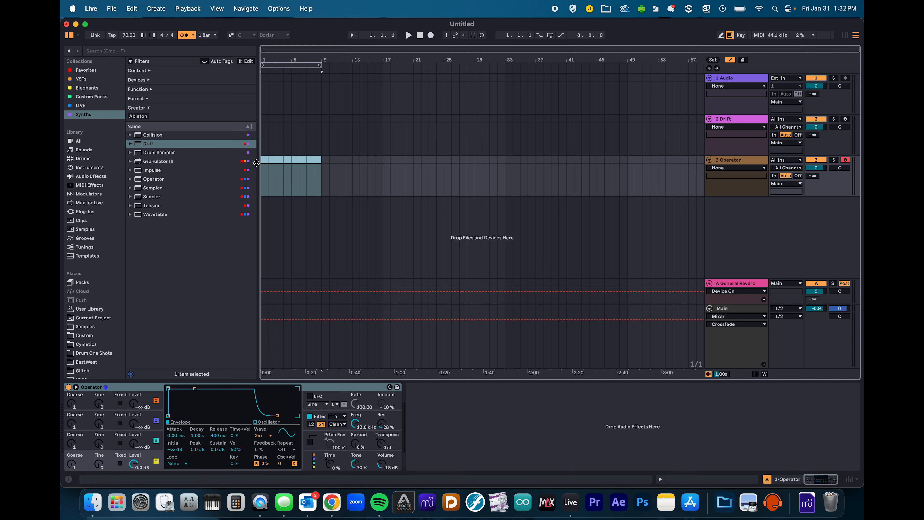
pyautogui.click(130, 179)
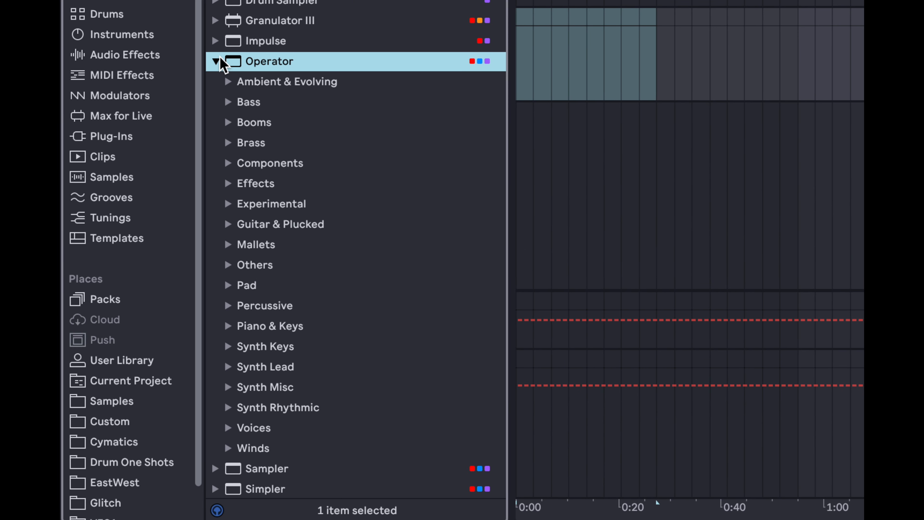
pyautogui.click(215, 61)
pyautogui.click(216, 61)
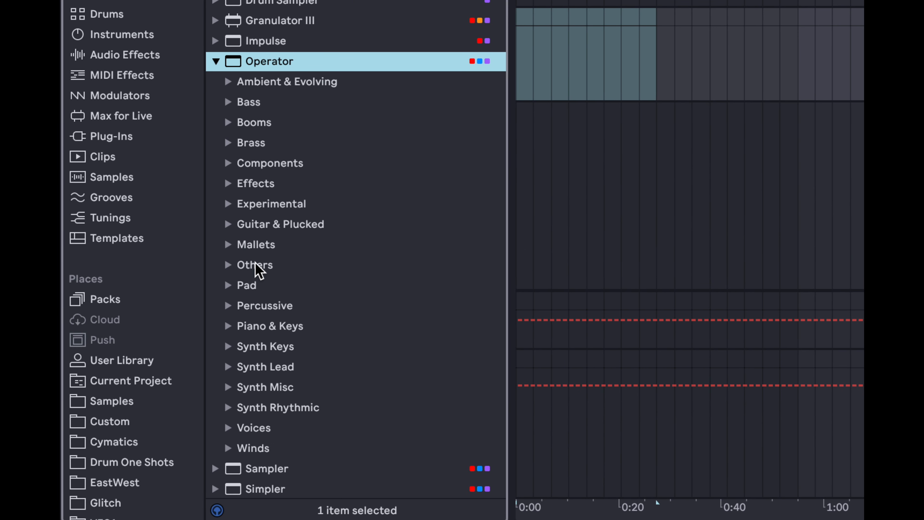
pyautogui.click(227, 346)
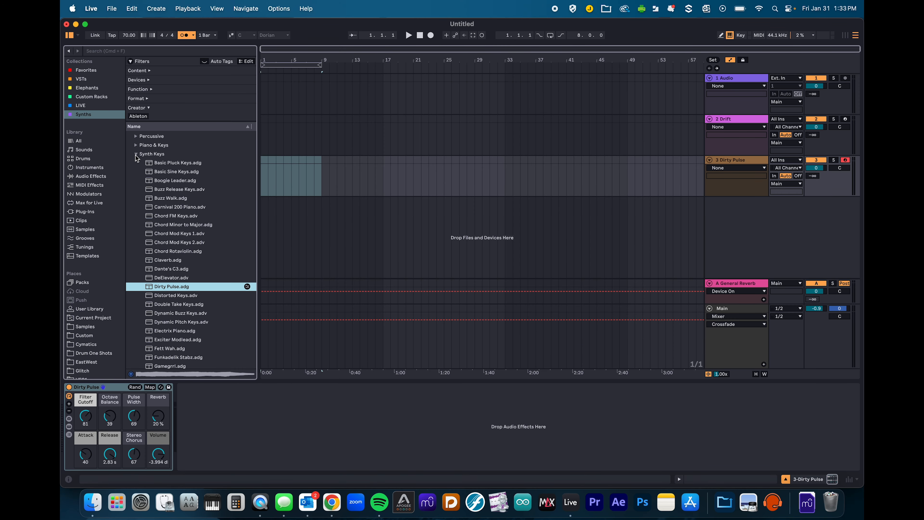
pyautogui.scroll(5, 149, 170)
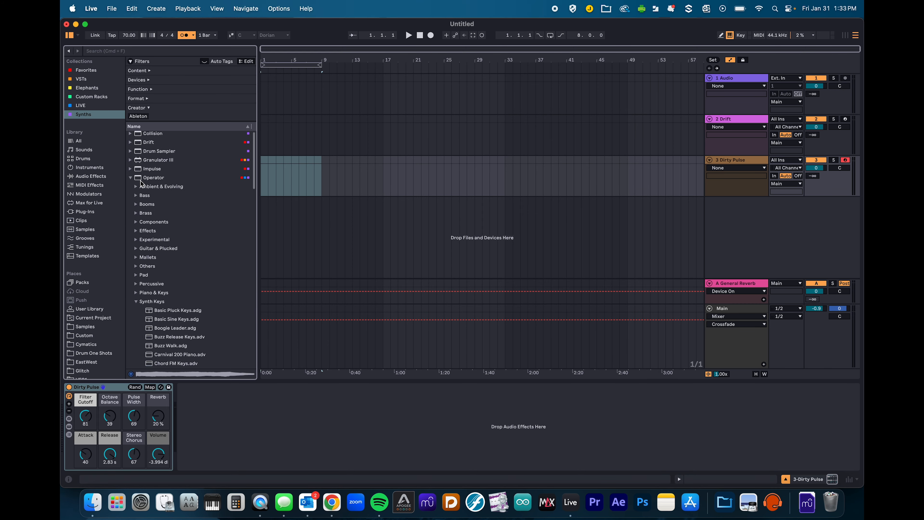
pyautogui.scroll(-4, 146, 180)
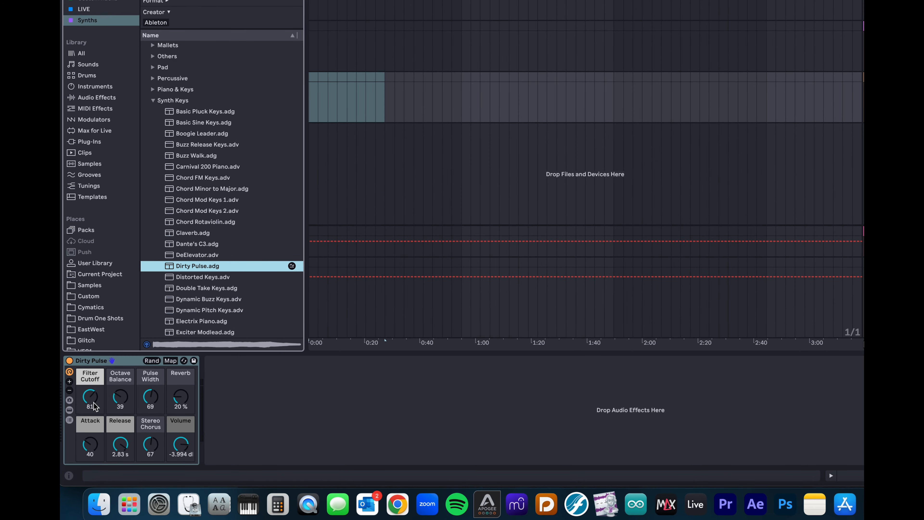
# - Reveal the Dirty Pulse rack's devices and raise the reverb's low cut to 830 Hz
pyautogui.click(131, 362)
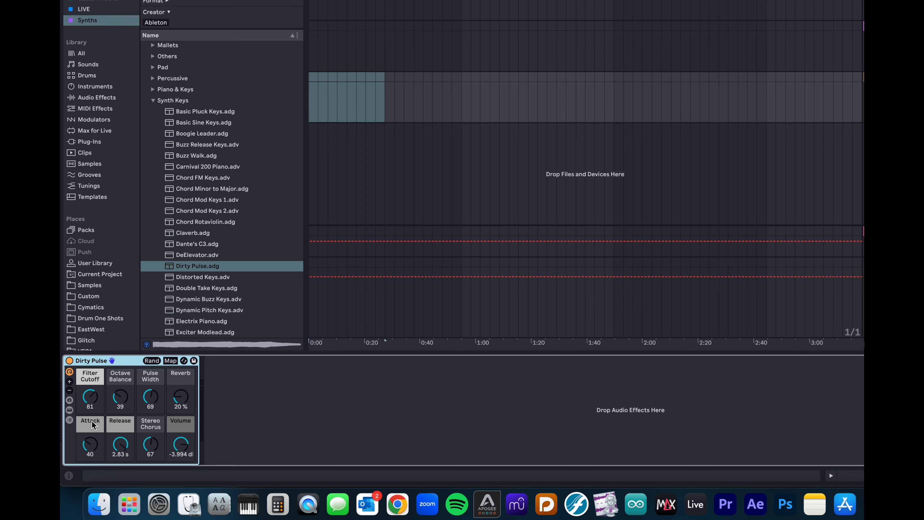
pyautogui.click(75, 411)
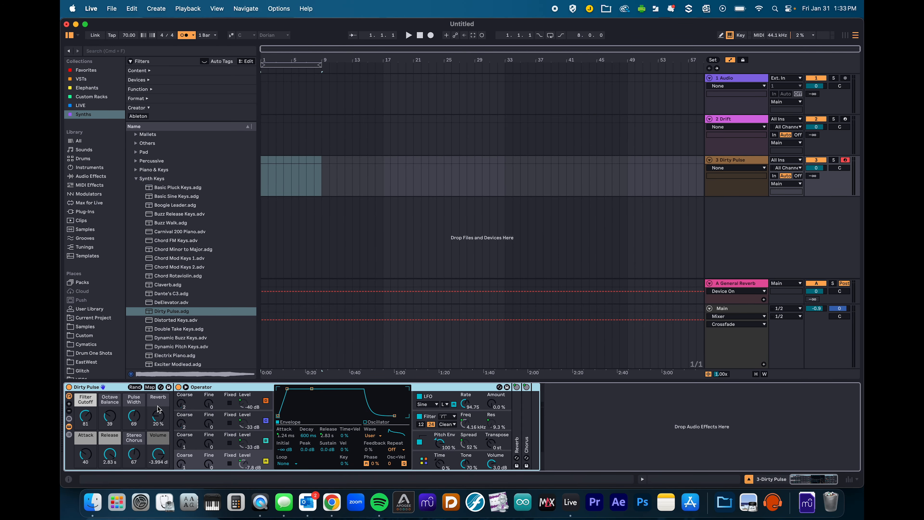
pyautogui.click(223, 388)
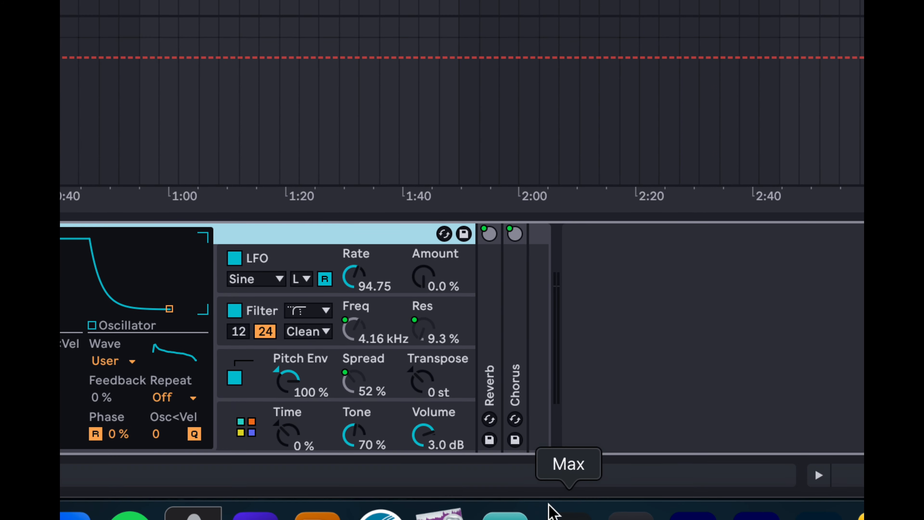
pyautogui.doubleClick(495, 307)
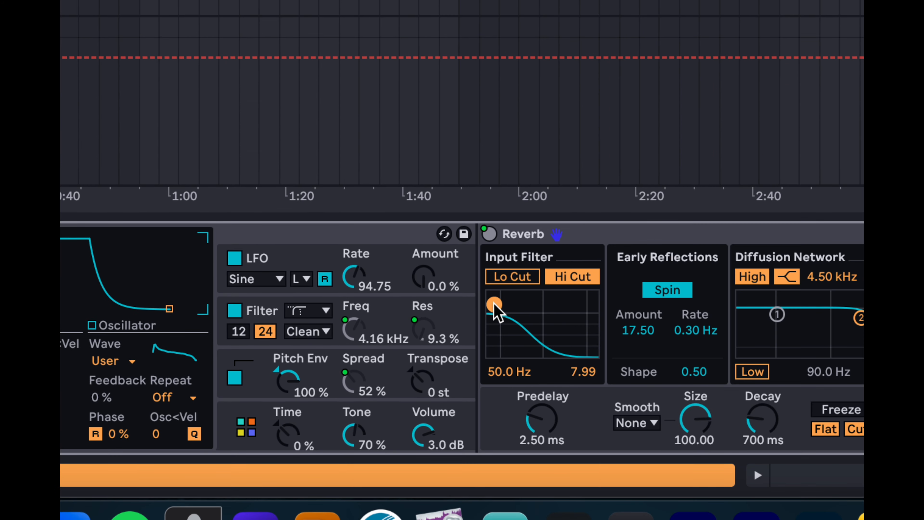
pyautogui.moveTo(493, 303); pyautogui.dragTo(541, 318)
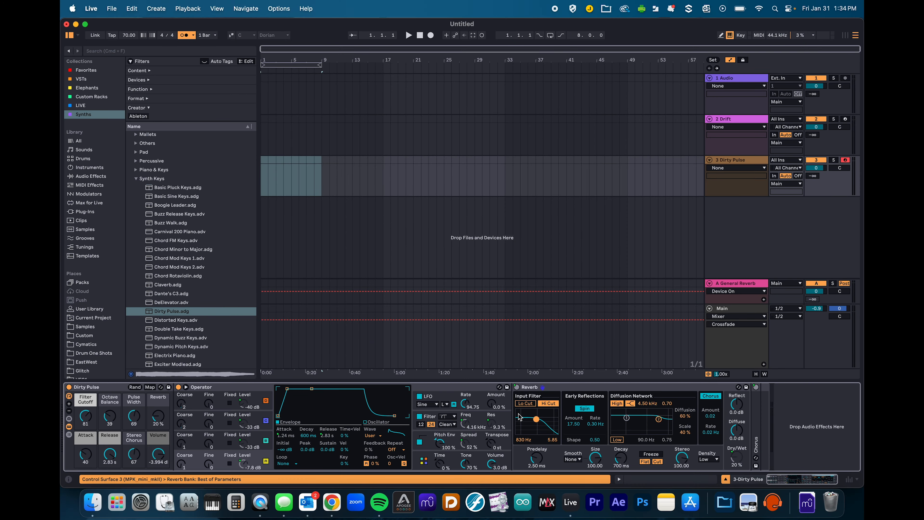
# - Set the Stereo Chorus amount to 78 and fold the rack's devices away
pyautogui.doubleClick(757, 411)
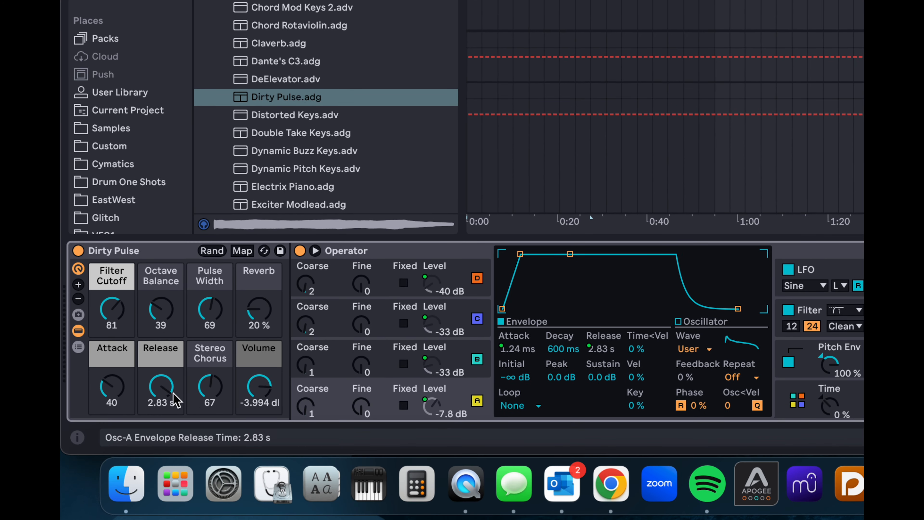
pyautogui.moveTo(207, 393)
pyautogui.mouseDown()
pyautogui.moveTo(207, 411)
pyautogui.moveTo(208, 387)
pyautogui.mouseUp()
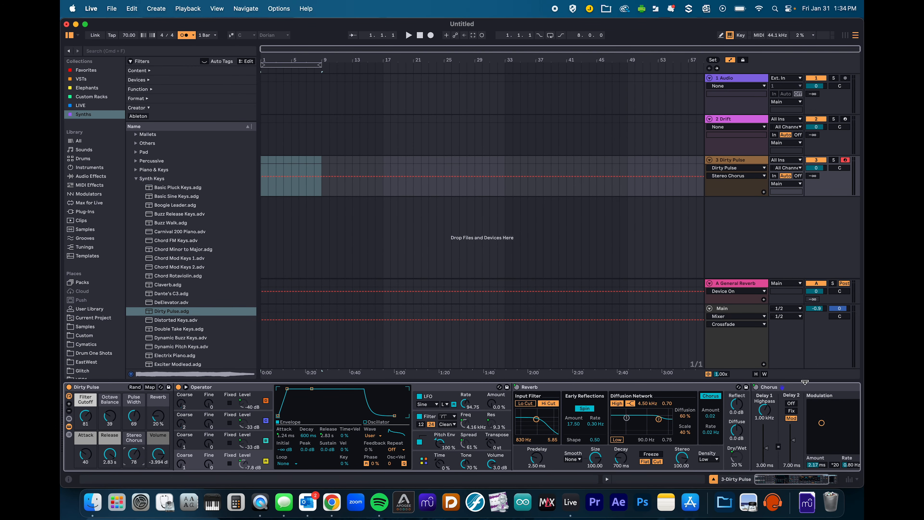
pyautogui.click(805, 386)
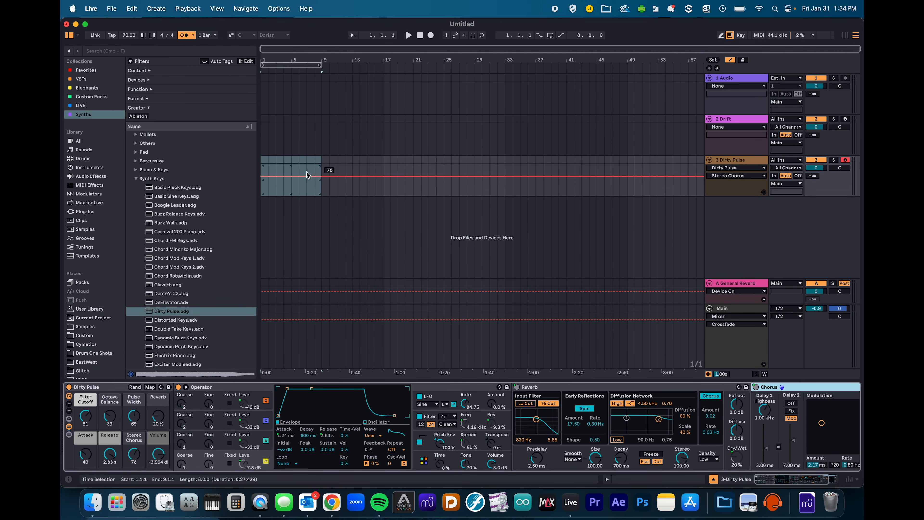
pyautogui.click(69, 430)
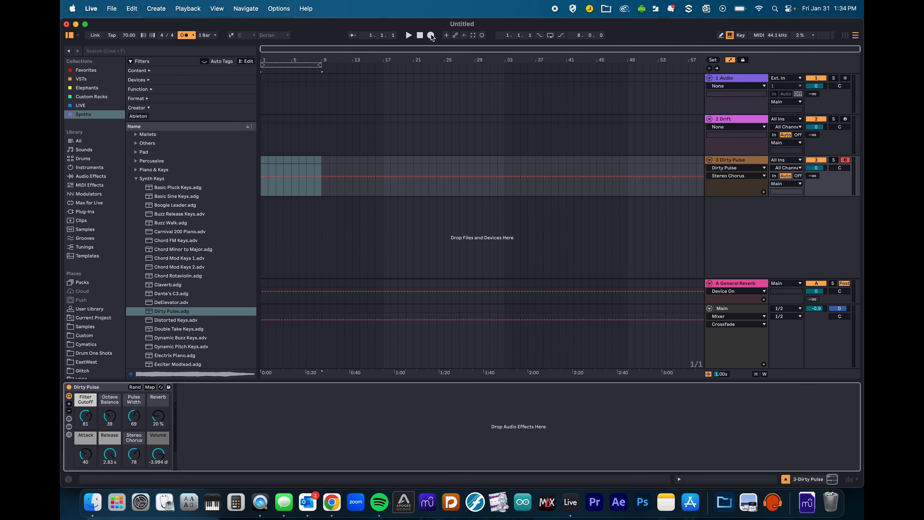
# - Record a four-bar Dirty Pulse clip spanning C3–C4 and enlarge the MIDI note editor
pyautogui.click(431, 35)
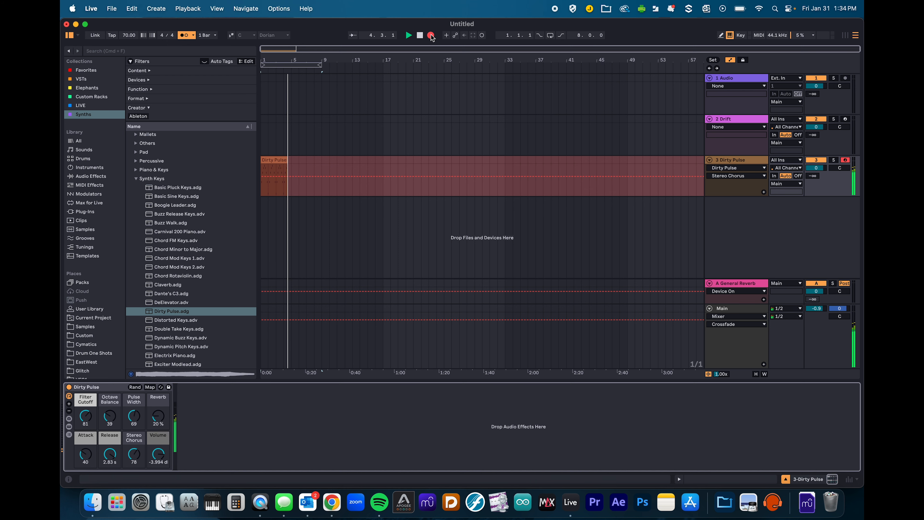
pyautogui.click(431, 35)
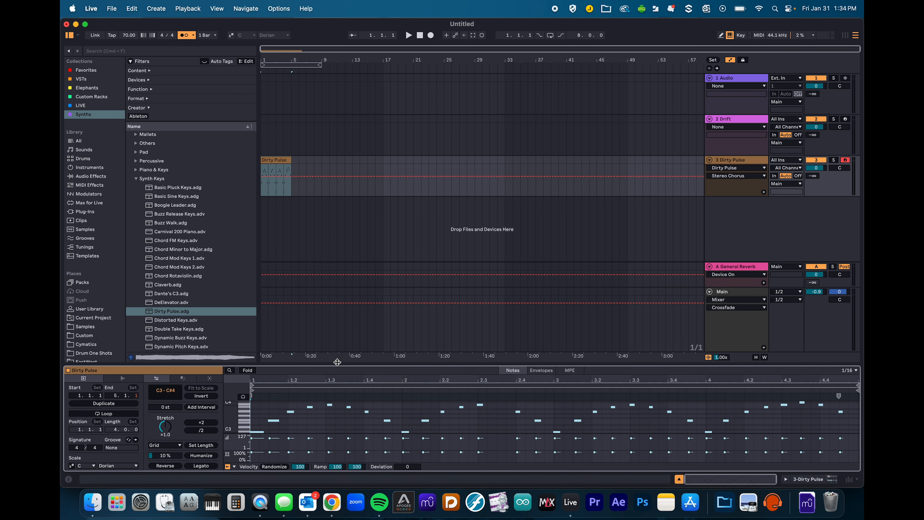
pyautogui.moveTo(337, 362); pyautogui.dragTo(337, 231)
pyautogui.scroll(1, 380, 396)
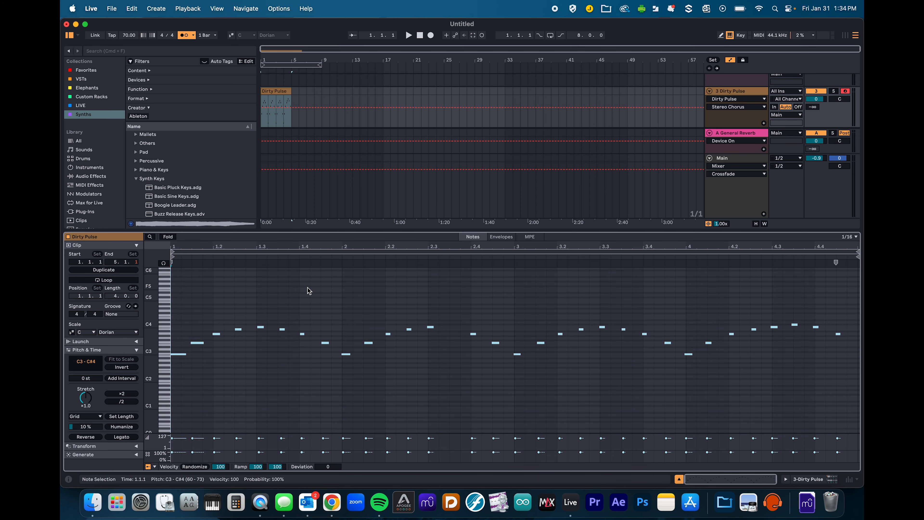
pyautogui.press('super+a')
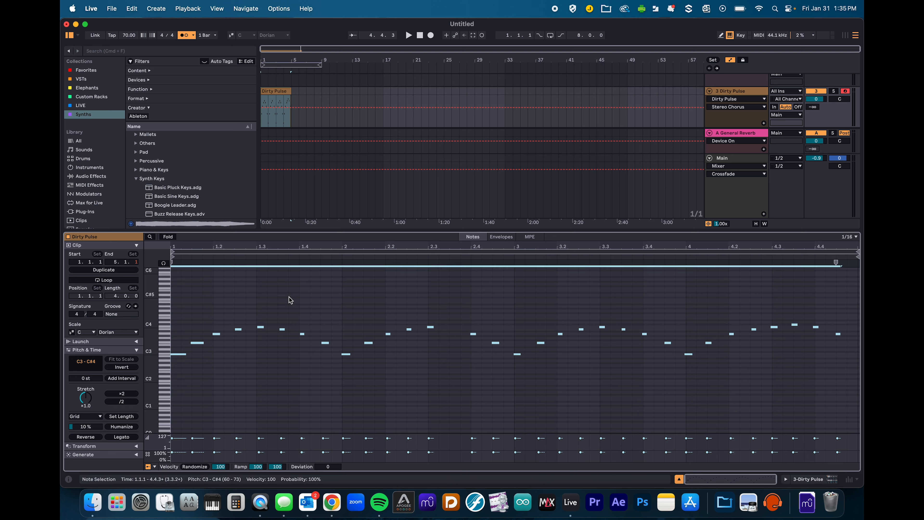
pyautogui.click(341, 305)
pyautogui.press('super+a')
pyautogui.click(430, 326)
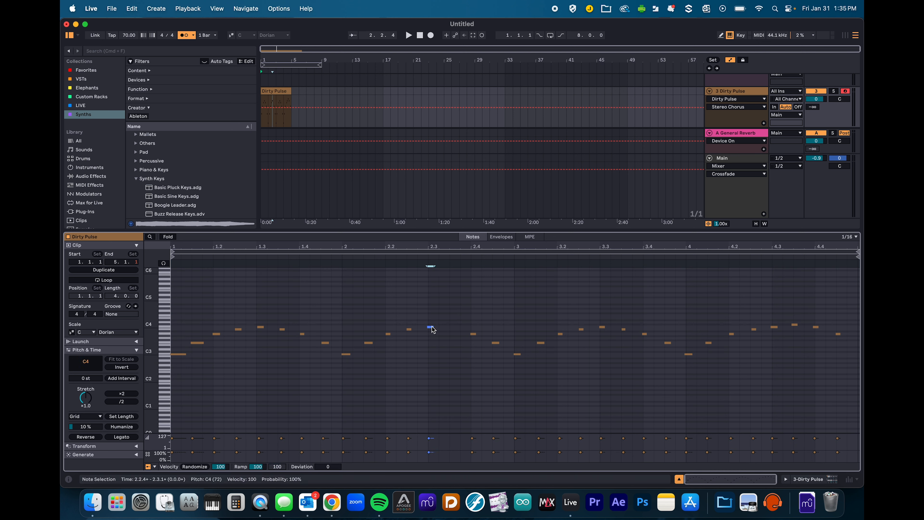
pyautogui.click(795, 326)
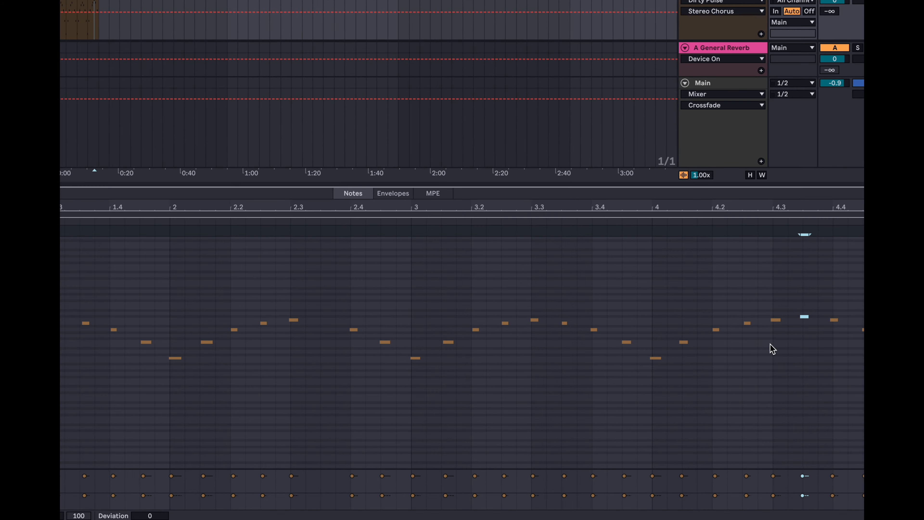
# - Raise the selected note near 4.3 by one semitone to D4
pyautogui.rightClick(796, 320)
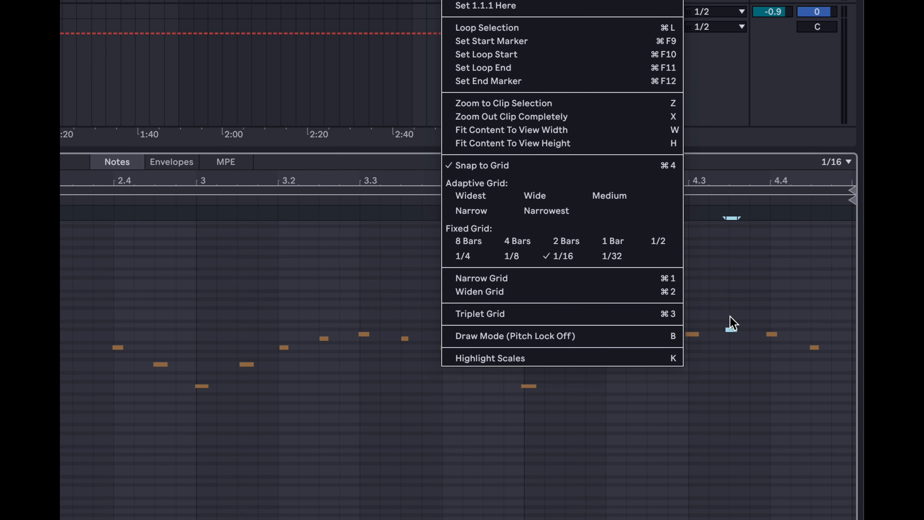
pyautogui.click(732, 339)
pyautogui.press('Up')
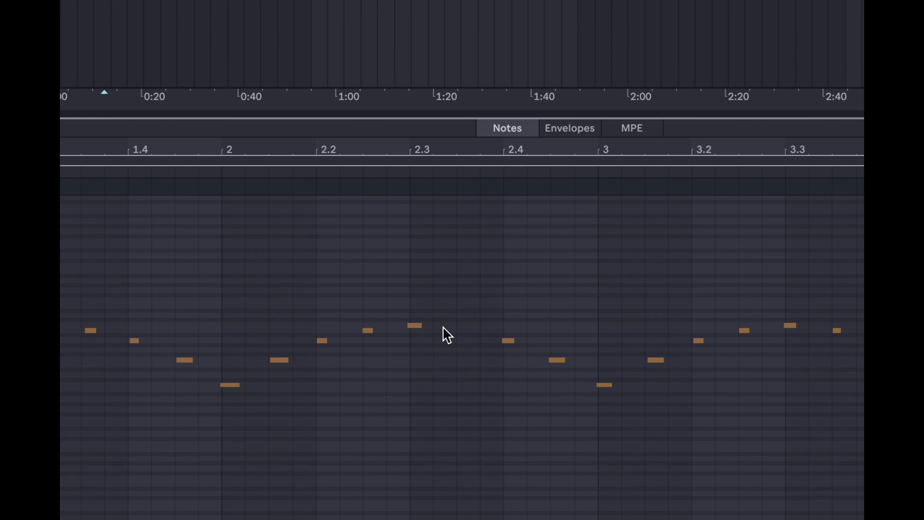
# - Duplicate the note at 2.3 one semitone higher as a D4 at 2.3.3
pyautogui.click(413, 326)
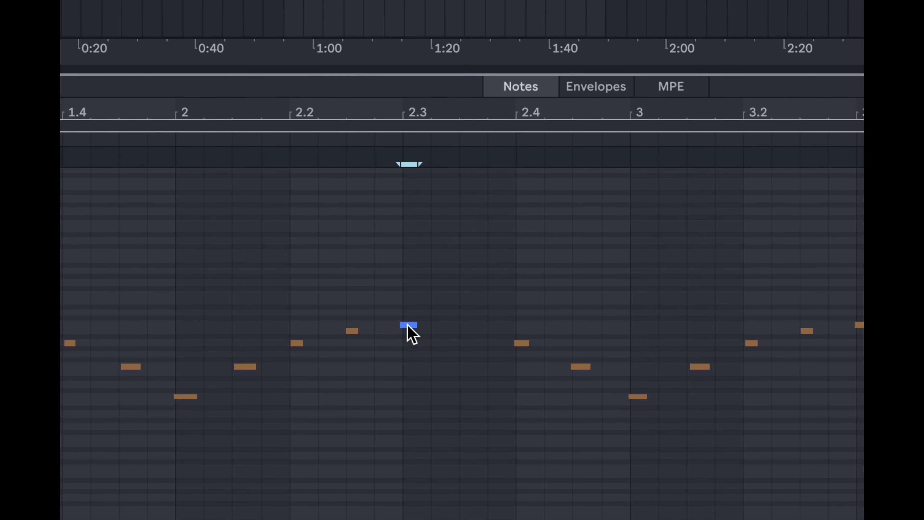
pyautogui.moveTo(408, 325); pyautogui.dragTo(461, 313)
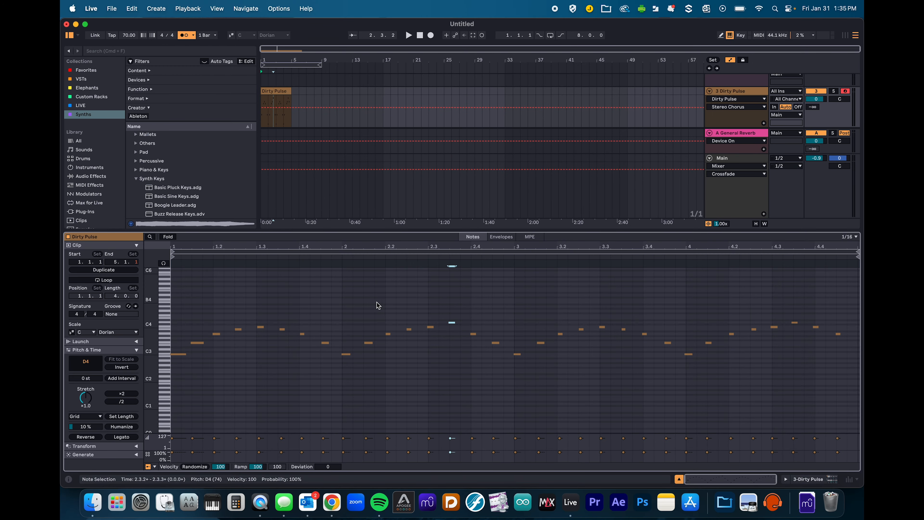
pyautogui.click(296, 106)
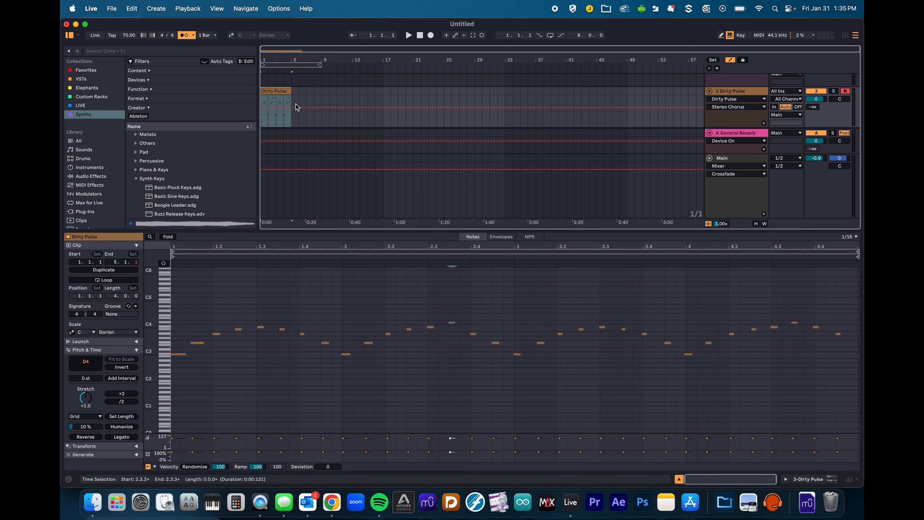
# - Loop the four-bar Dirty Pulse clip with Cmd+L and start playback
pyautogui.scroll(5, 297, 108)
pyautogui.scroll(-3, 298, 107)
pyautogui.hscroll(-3, 296, 105)
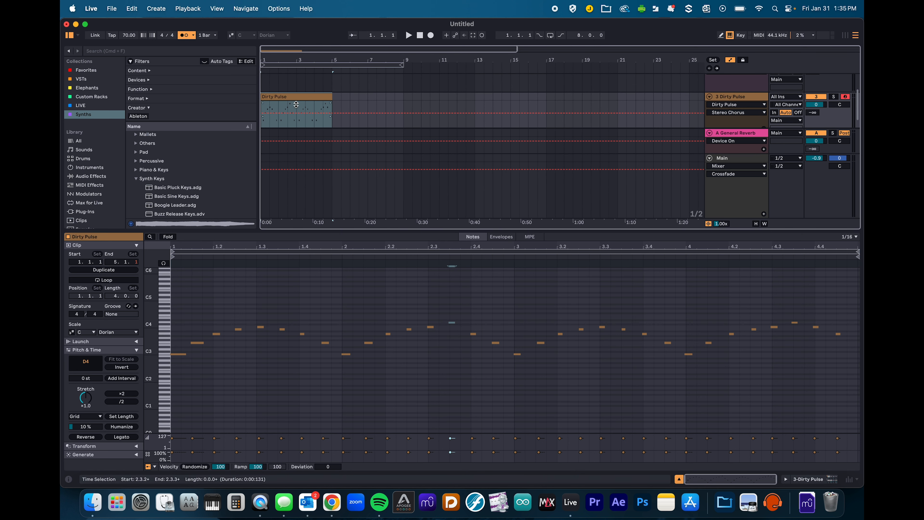
pyautogui.scroll(-2, 296, 105)
pyautogui.scroll(2, 296, 94)
pyautogui.scroll(-2, 297, 84)
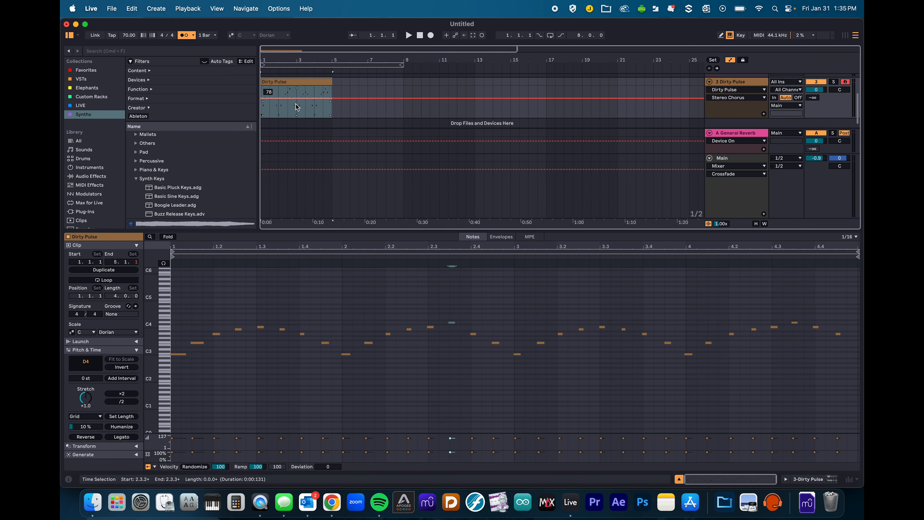
pyautogui.press('super+l')
pyautogui.press('space')
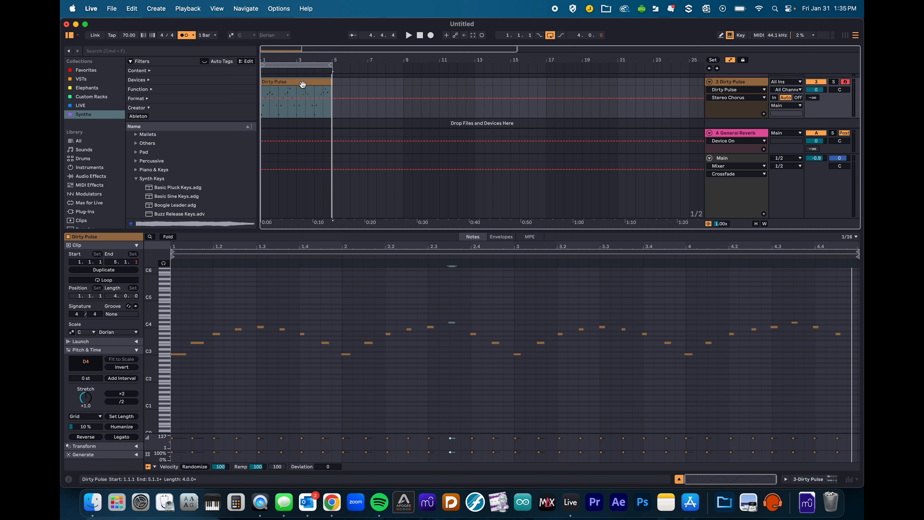
# - Turn off the metronome and select the F3 note around 2.1.3 in the piano roll
pyautogui.click(182, 36)
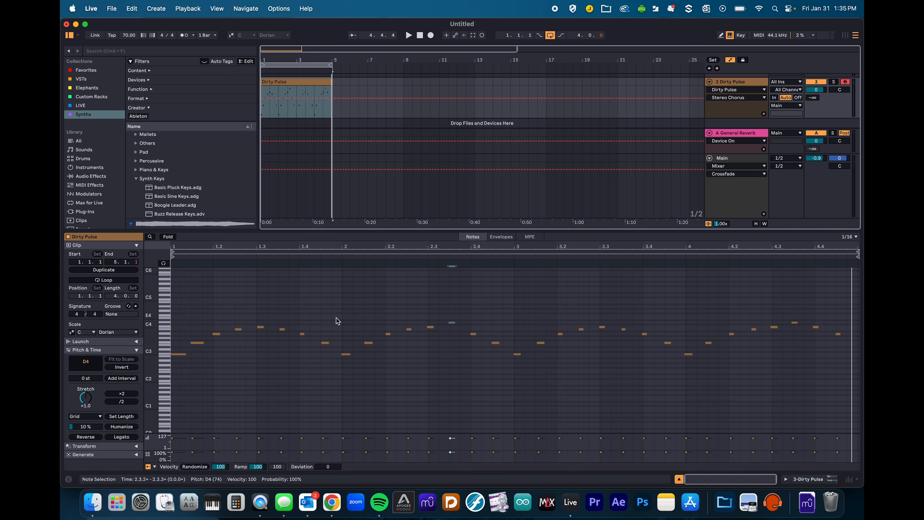
pyautogui.scroll(5, 337, 321)
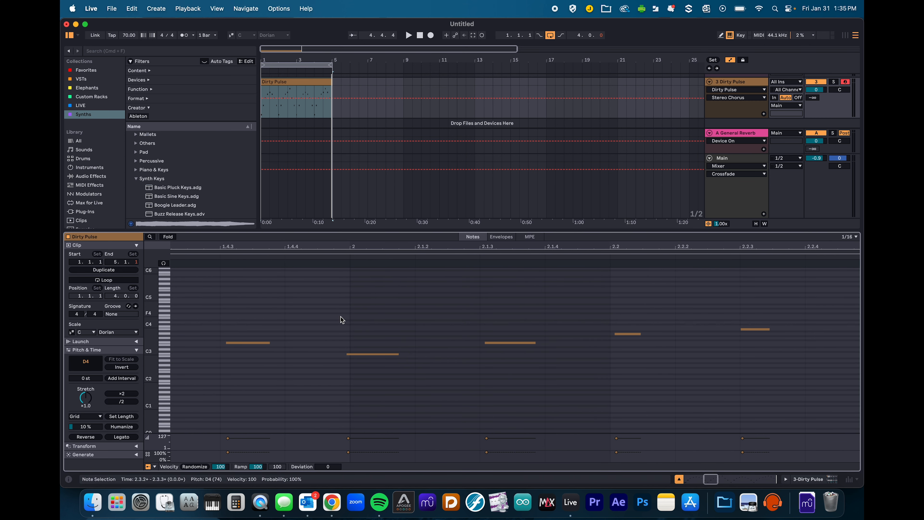
pyautogui.moveTo(506, 331); pyautogui.dragTo(532, 383)
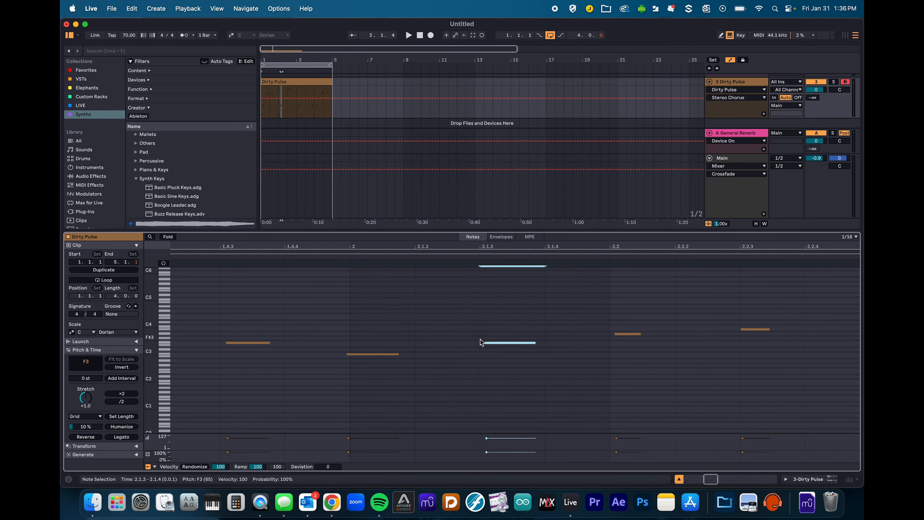
pyautogui.hscroll(-20, 220, 329)
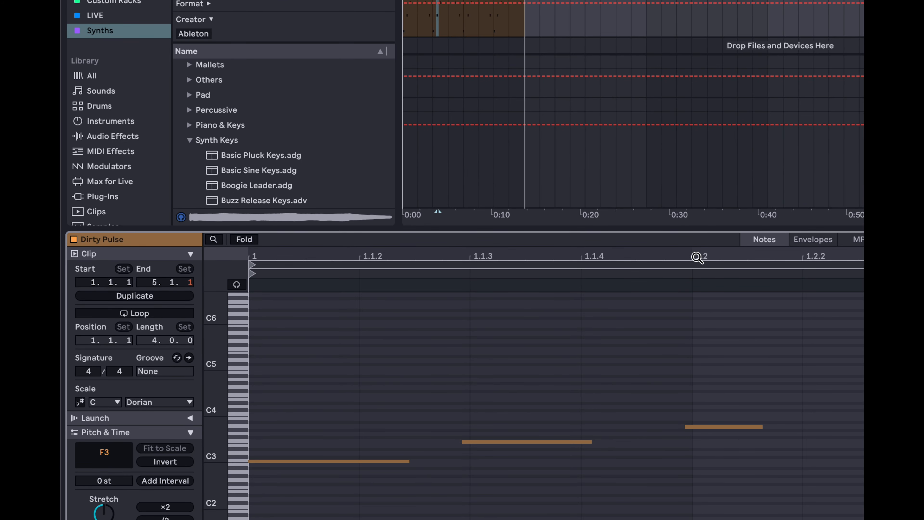
# - Set the piano roll grid to 1/8 and deselect the note
pyautogui.rightClick(419, 340)
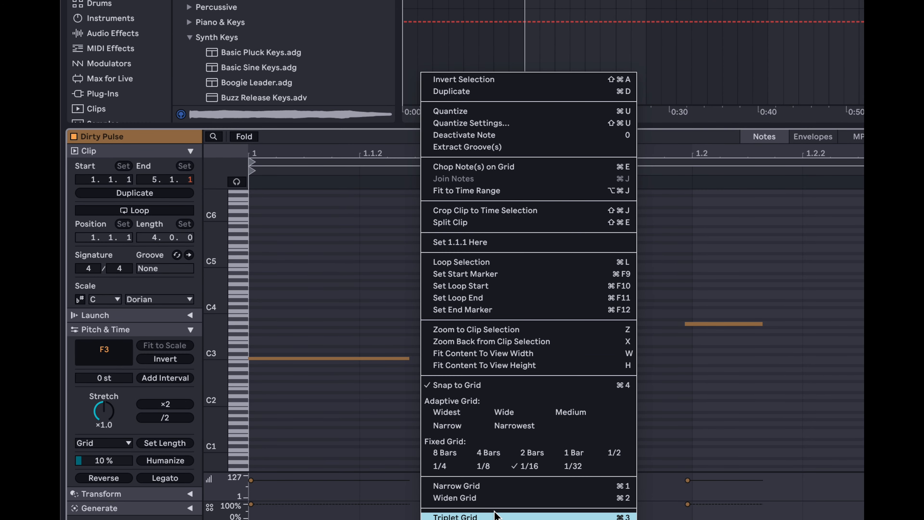
pyautogui.click(484, 467)
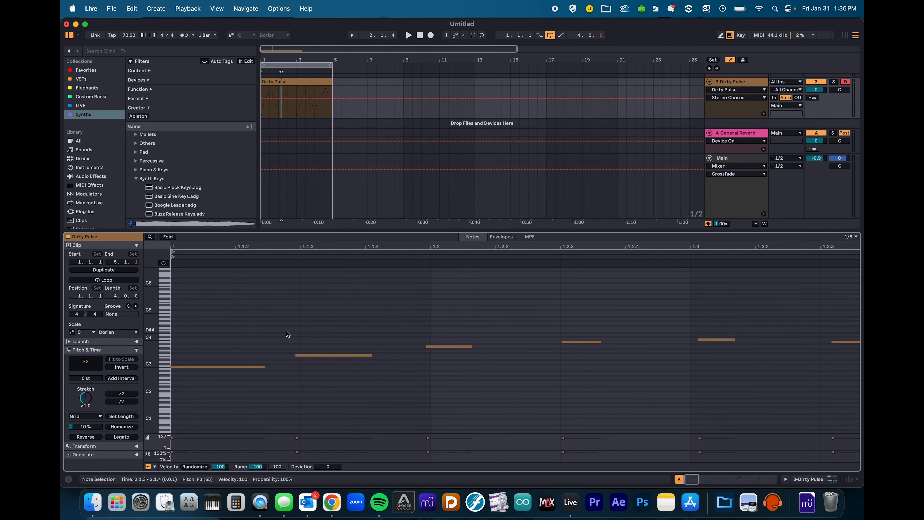
pyautogui.hscroll(10, 473, 342)
pyautogui.hscroll(10, 472, 343)
pyautogui.scroll(-10, 472, 343)
pyautogui.hscroll(-5, 462, 351)
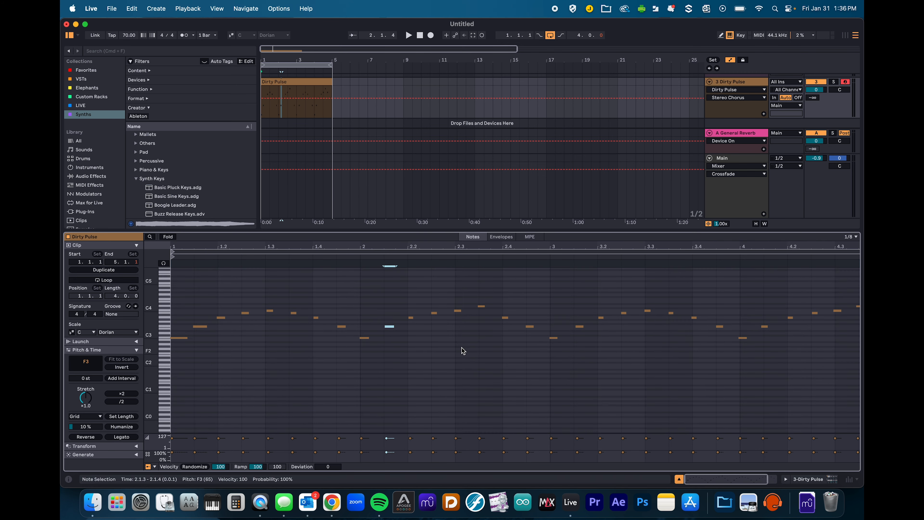
pyautogui.click(369, 295)
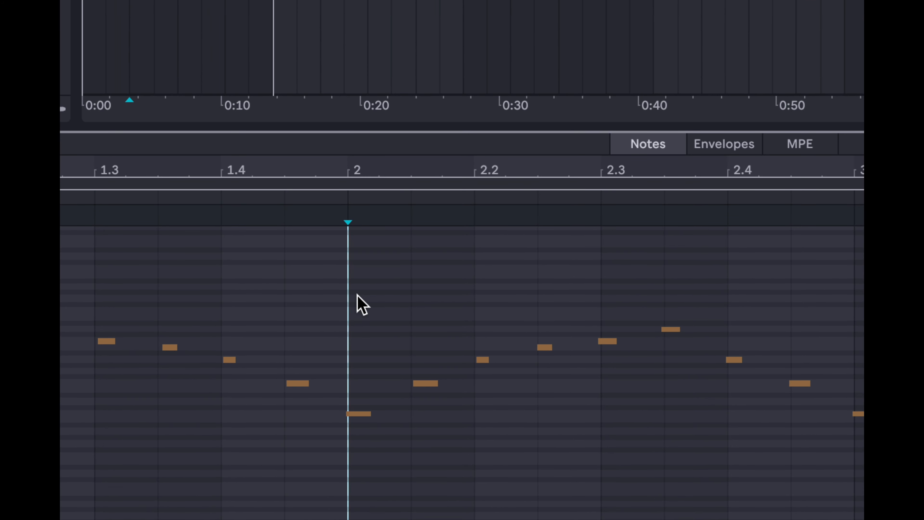
# - Select all notes in the Dirty Pulse clip and quantize them to the 1/8 grid
pyautogui.click(371, 264)
pyautogui.press('super+a')
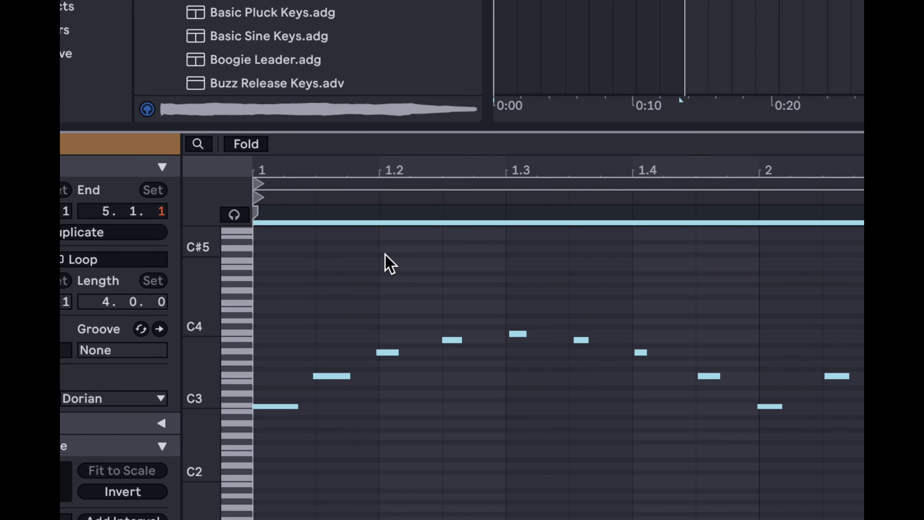
pyautogui.rightClick(388, 264)
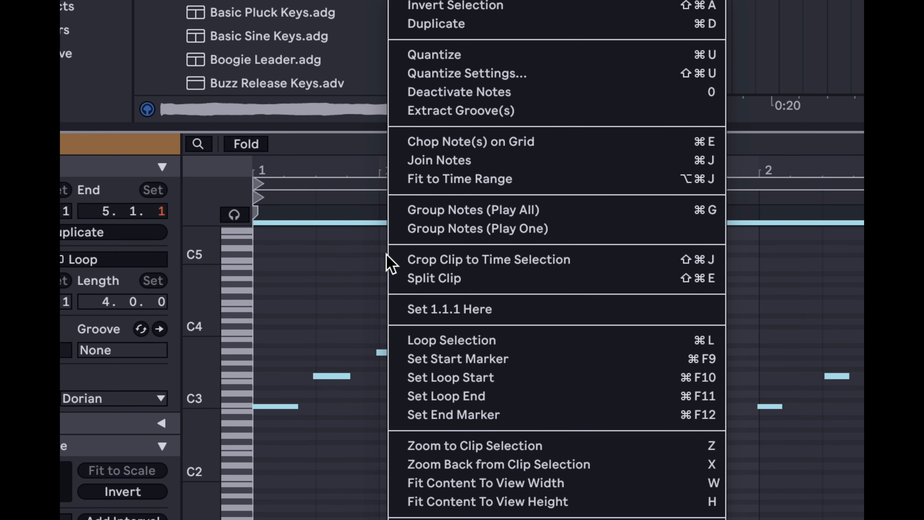
pyautogui.press('super+u')
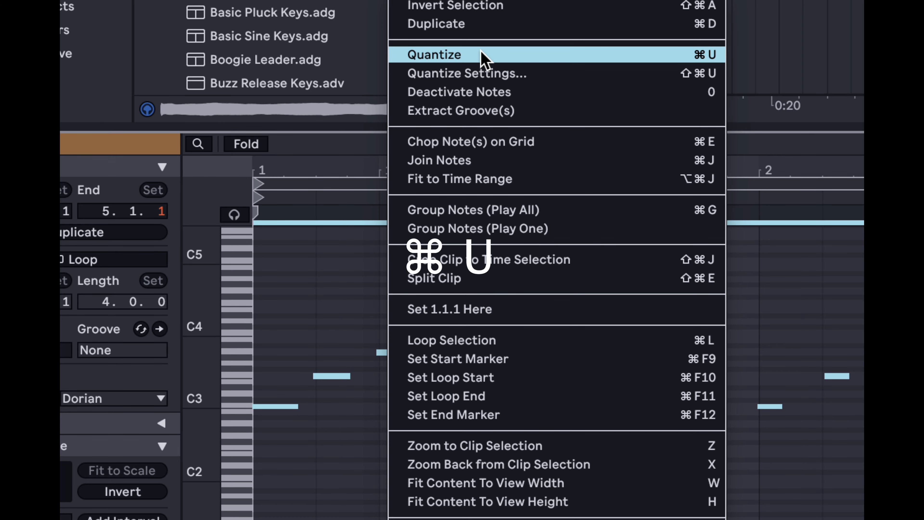
pyautogui.click(482, 55)
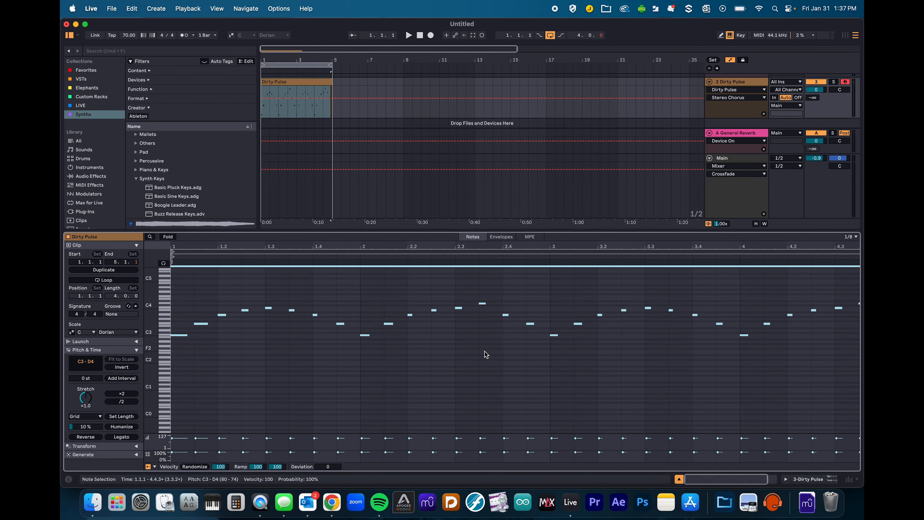
pyautogui.hscroll(2, 641, 362)
pyautogui.hscroll(-2, 579, 356)
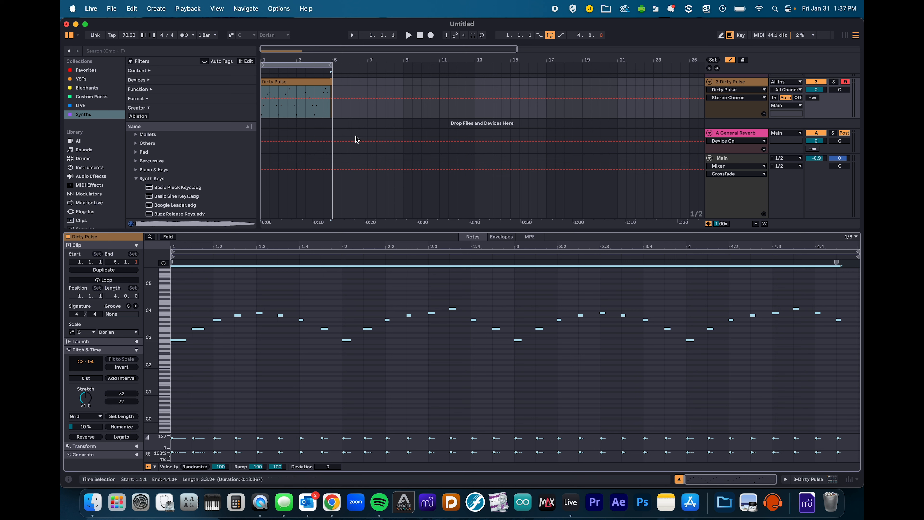
pyautogui.click(301, 84)
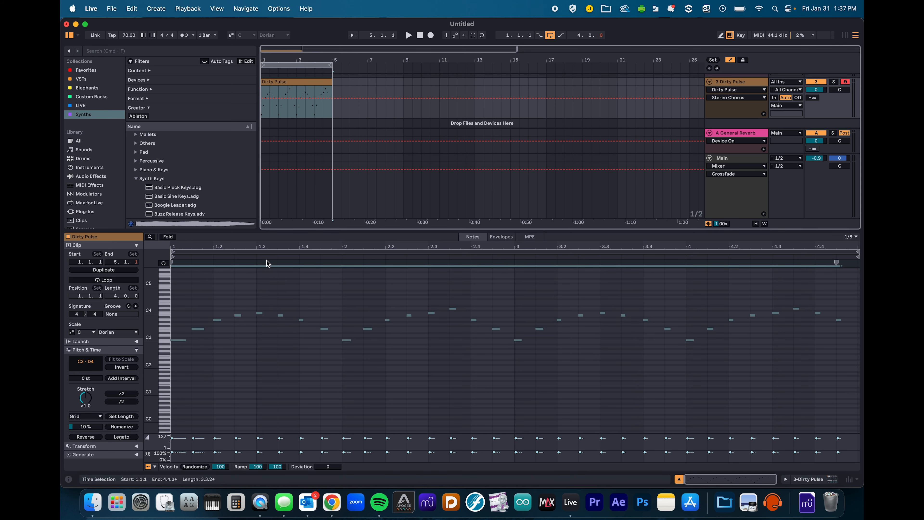
pyautogui.click(254, 302)
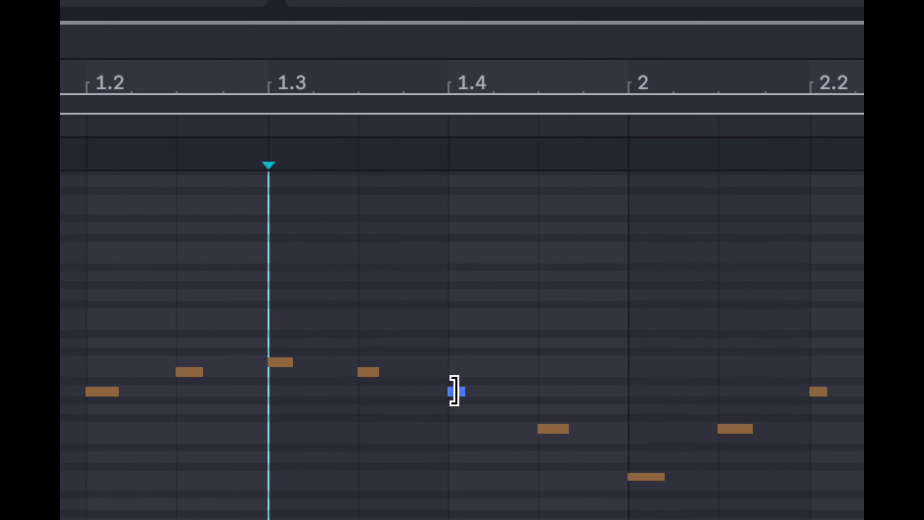
pyautogui.click(555, 428)
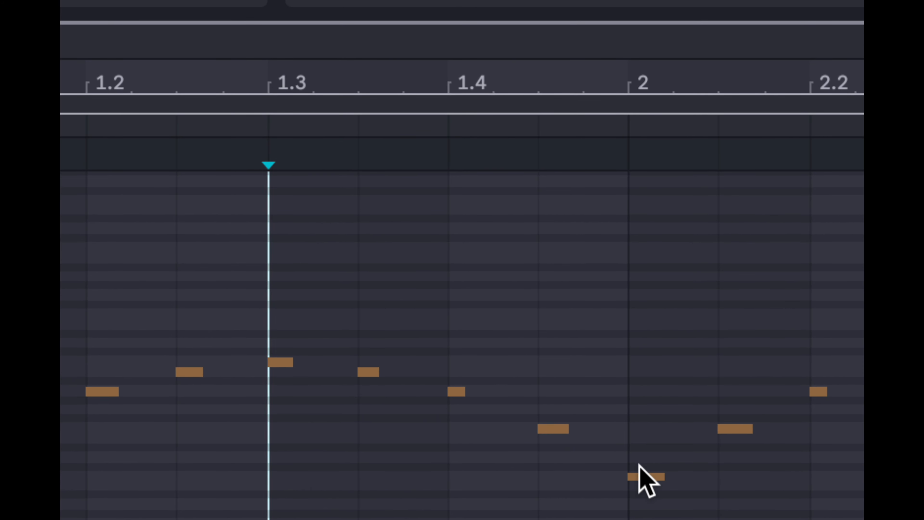
pyautogui.scroll(2, 457, 257)
pyautogui.scroll(3, 457, 257)
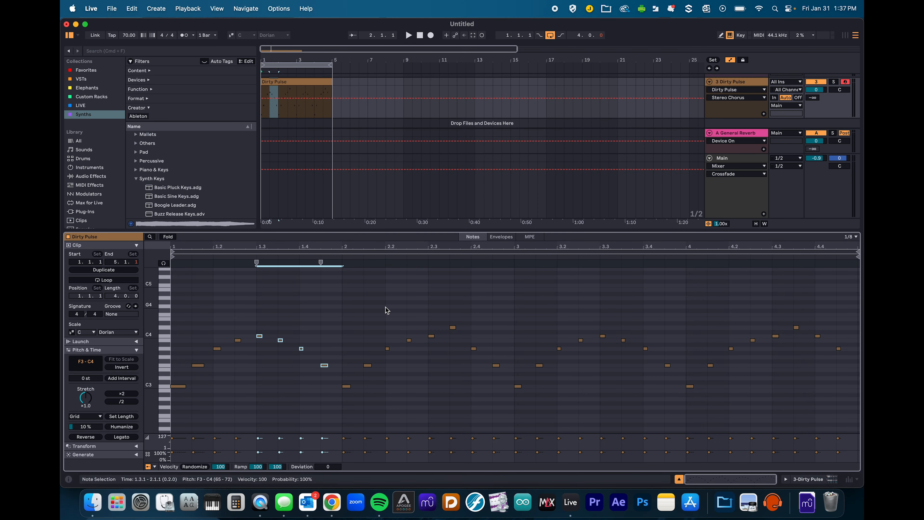
pyautogui.click(292, 83)
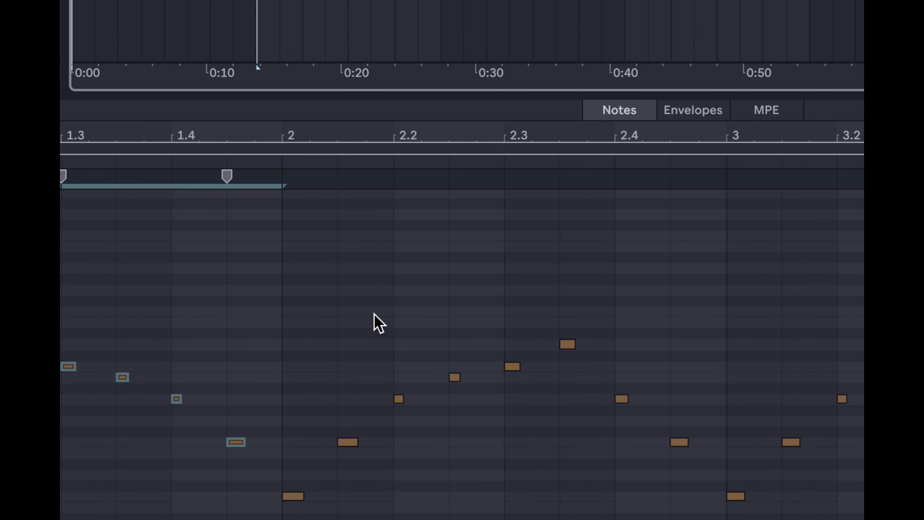
pyautogui.press('b')
pyautogui.click(293, 311)
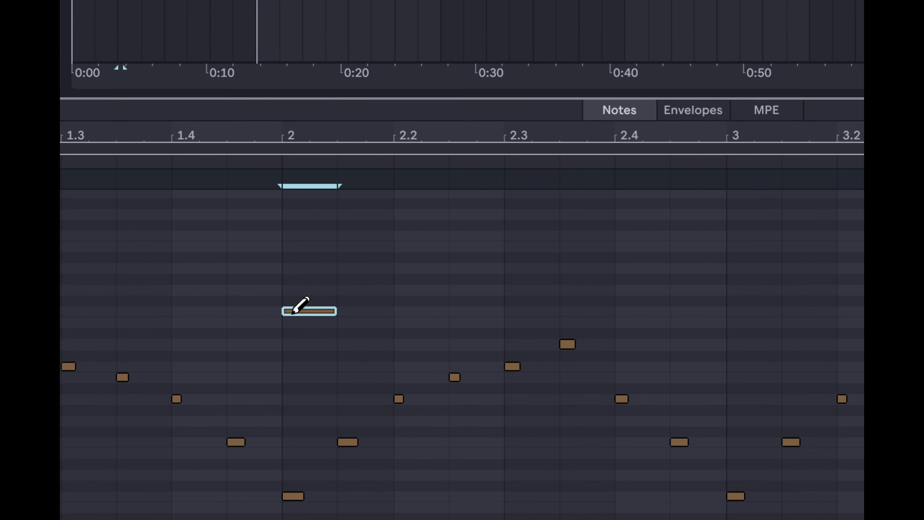
pyautogui.click(350, 290)
pyautogui.click(404, 268)
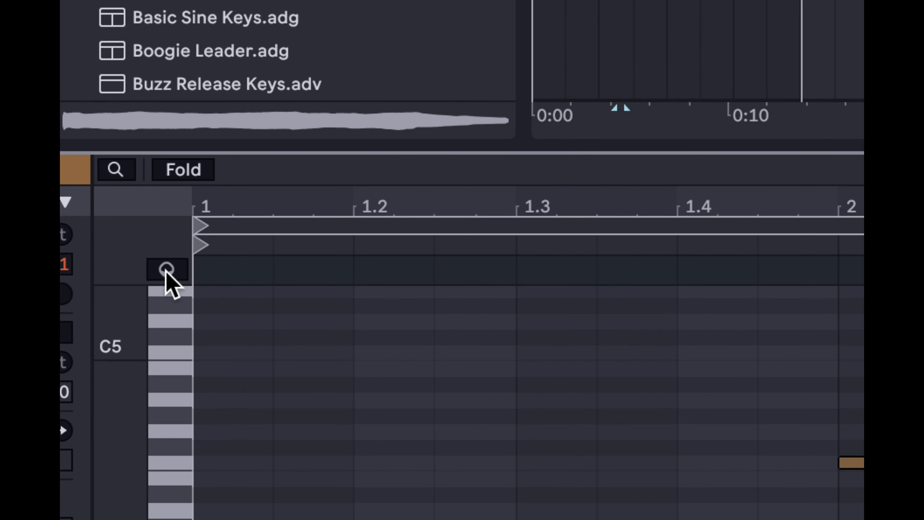
pyautogui.click(163, 277)
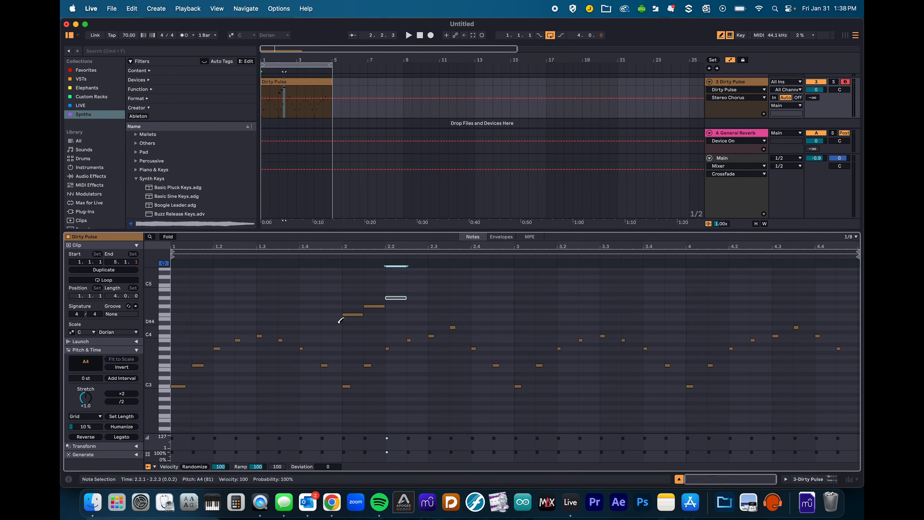
pyautogui.click(348, 340)
pyautogui.click(370, 332)
pyautogui.click(399, 318)
pyautogui.press('b')
pyautogui.moveTo(346, 292); pyautogui.dragTo(391, 341)
pyautogui.press('Delete')
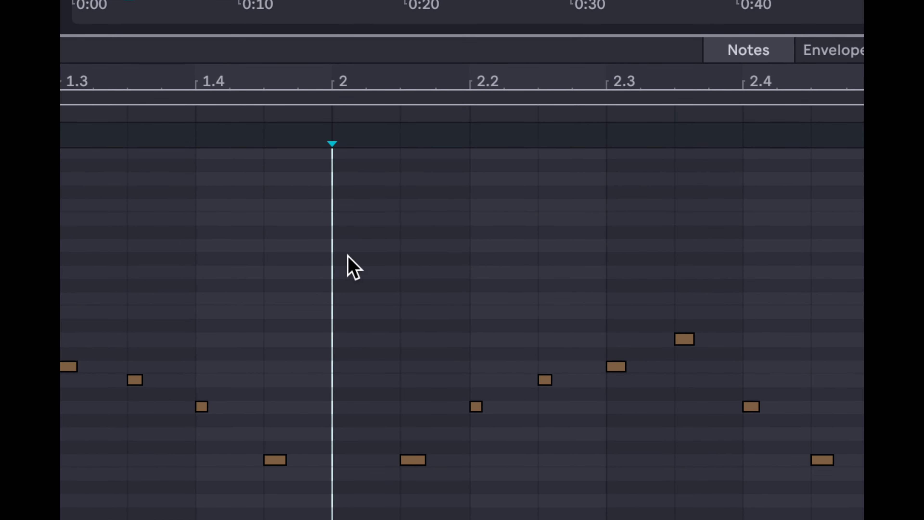
pyautogui.moveTo(373, 261); pyautogui.dragTo(678, 483)
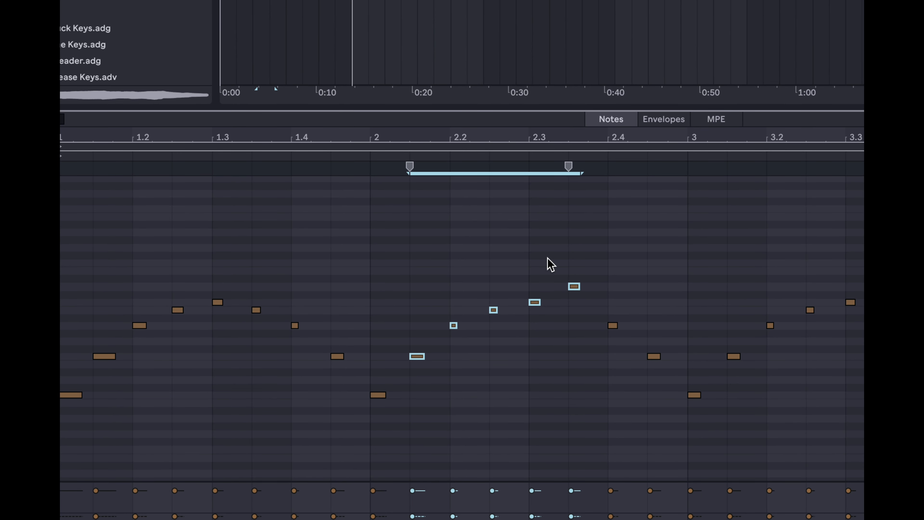
pyautogui.press('b')
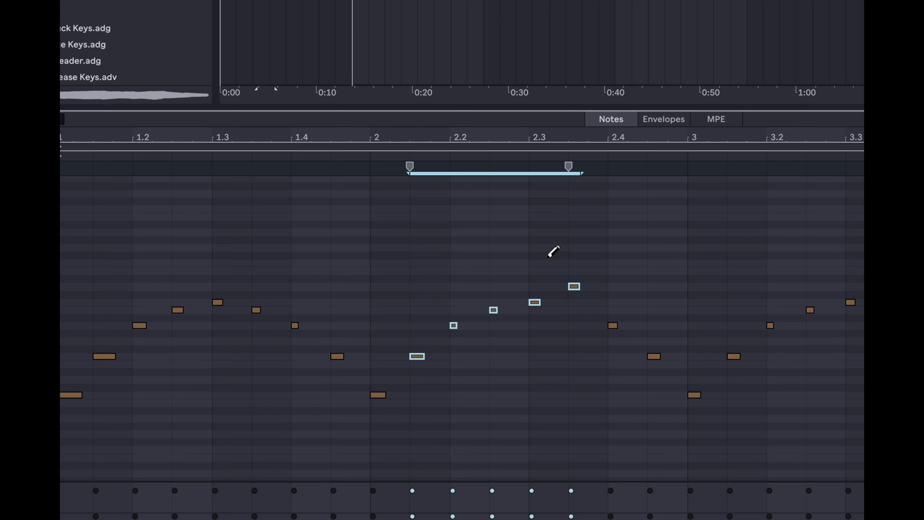
pyautogui.press('b')
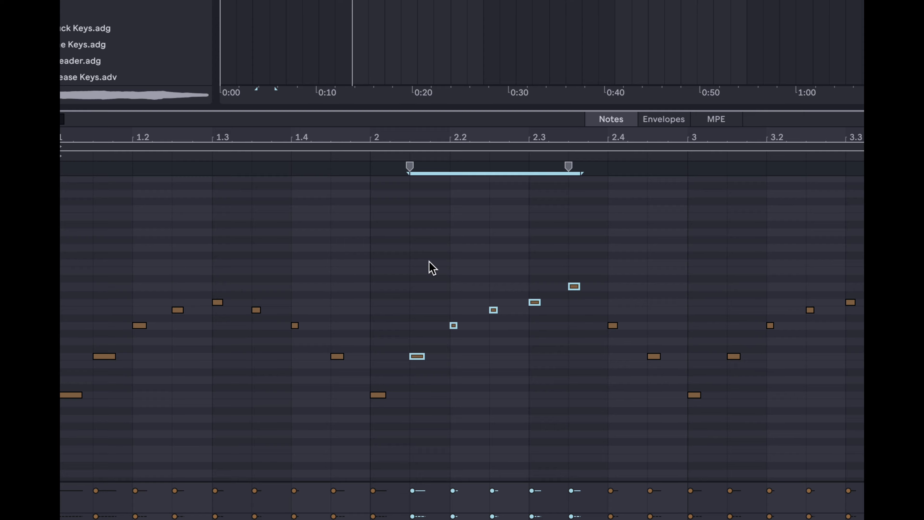
pyautogui.hotkey('ctrl', 'd')
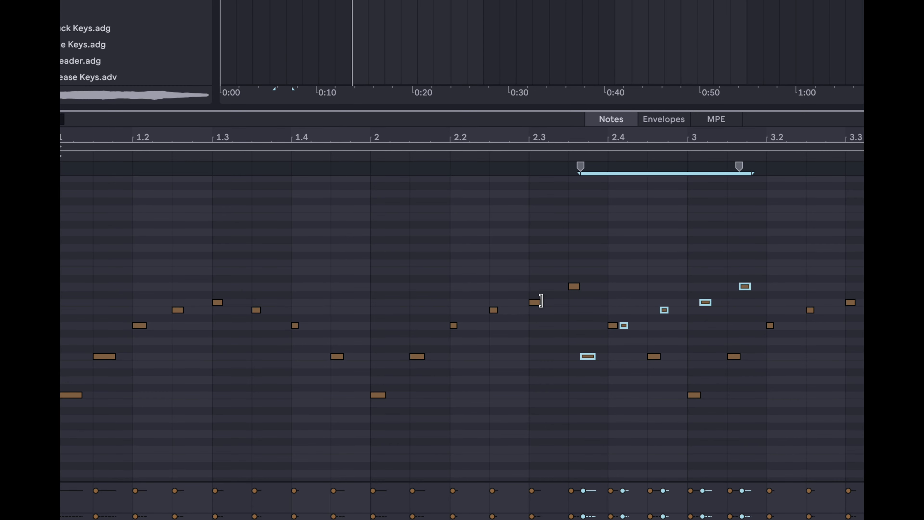
pyautogui.press('super+d')
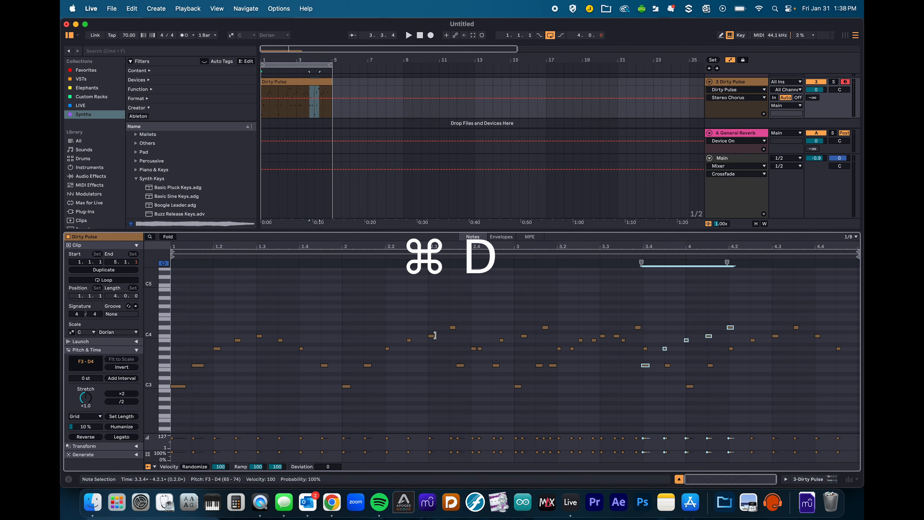
pyautogui.press('super+z')
pyautogui.press('super+z')
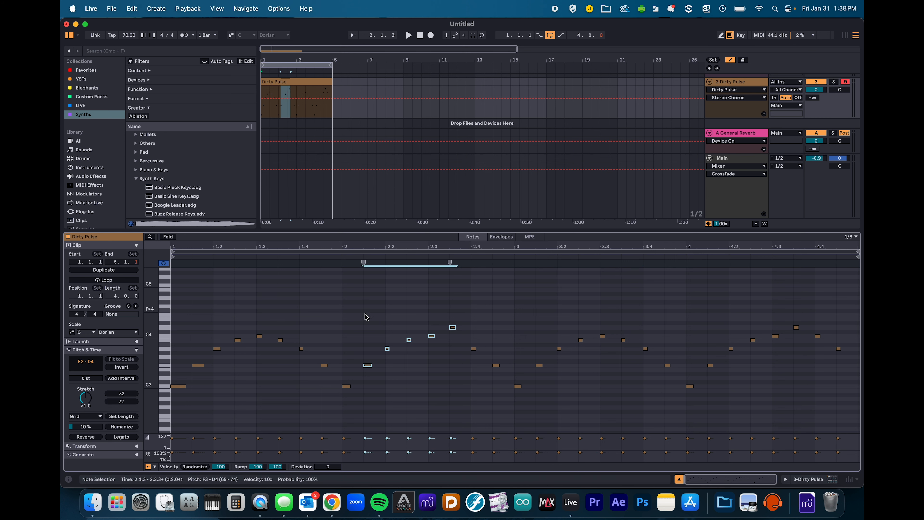
pyautogui.scroll(5, 341, 314)
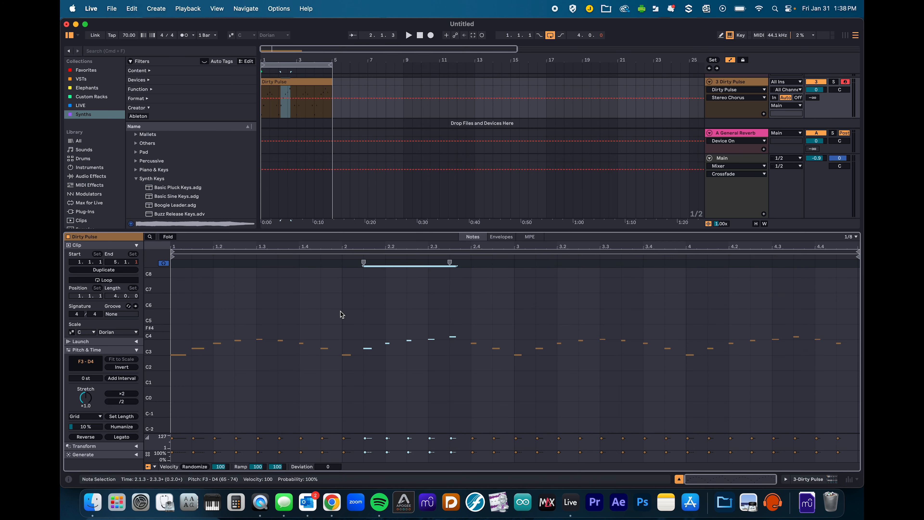
pyautogui.scroll(-5, 341, 314)
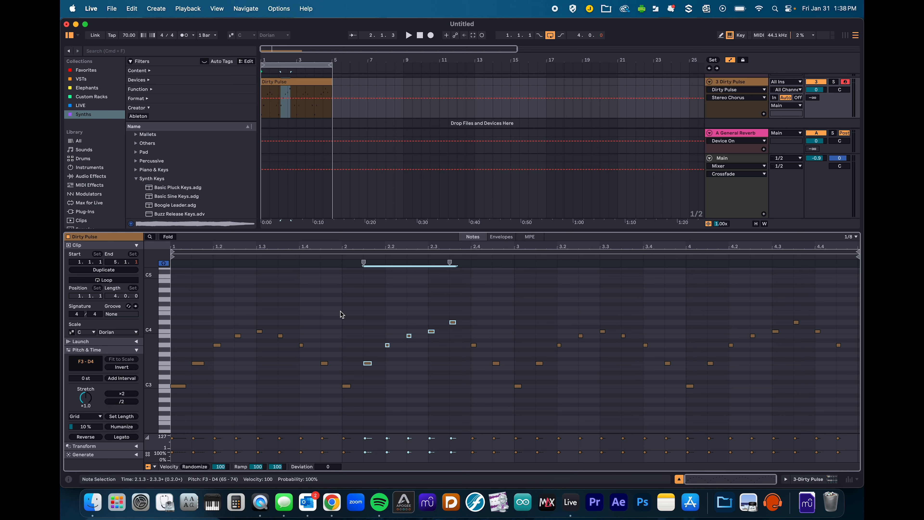
pyautogui.click(231, 310)
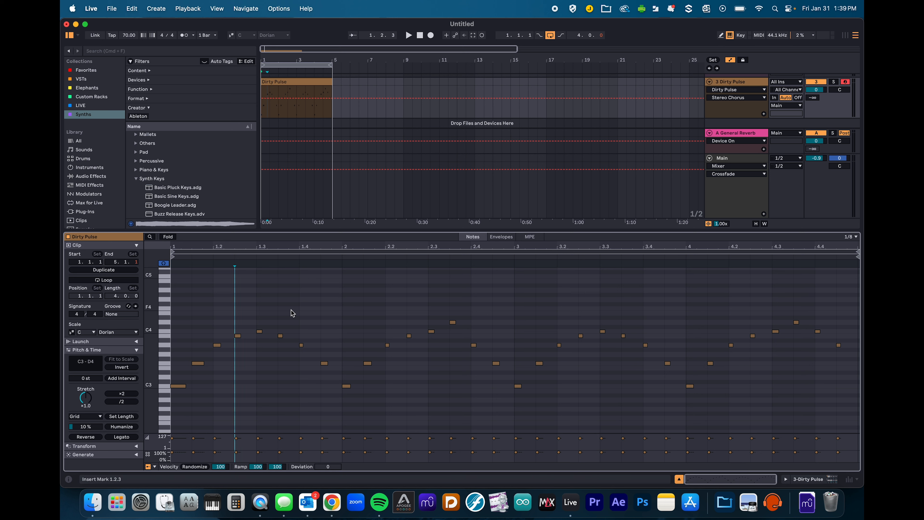
# - Select all Dirty Pulse notes and raise them two semitones, from C3–D4 to D3–E4
pyautogui.press('super+a')
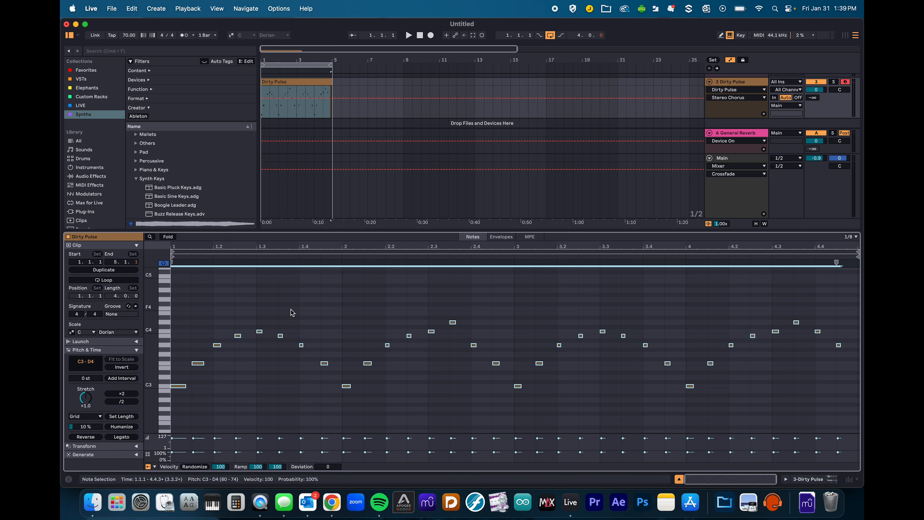
pyautogui.press('Up')
pyautogui.press('Up')
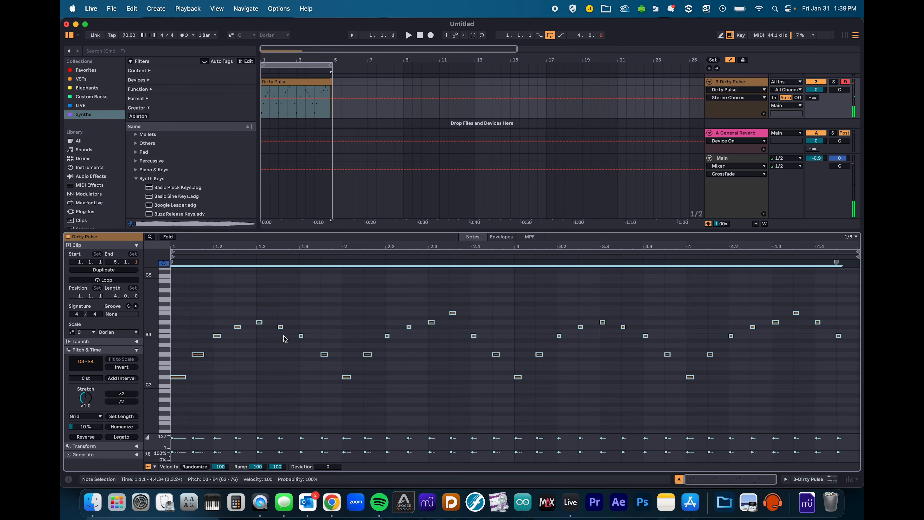
pyautogui.click(190, 370)
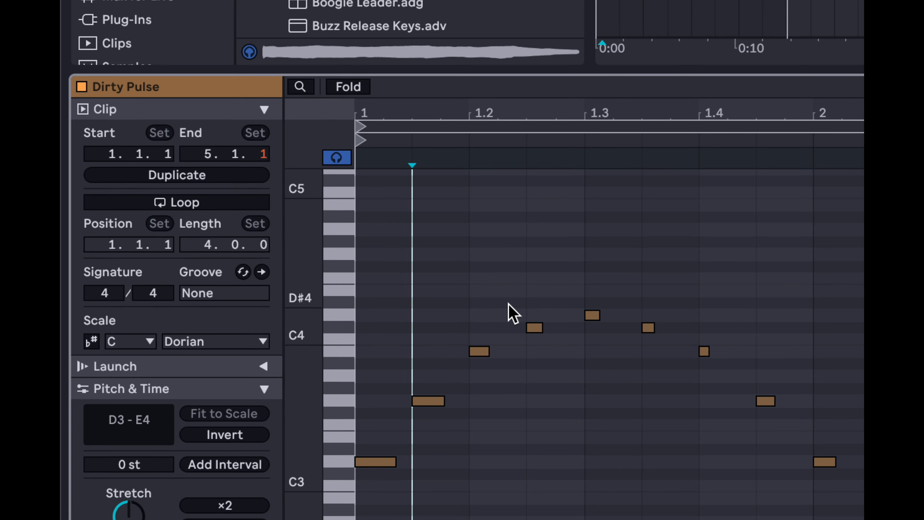
# - Enable the Dirty Pulse clip's scale mode and set it to root D, Major (after trying Minor Pentatonic)
pyautogui.click(90, 341)
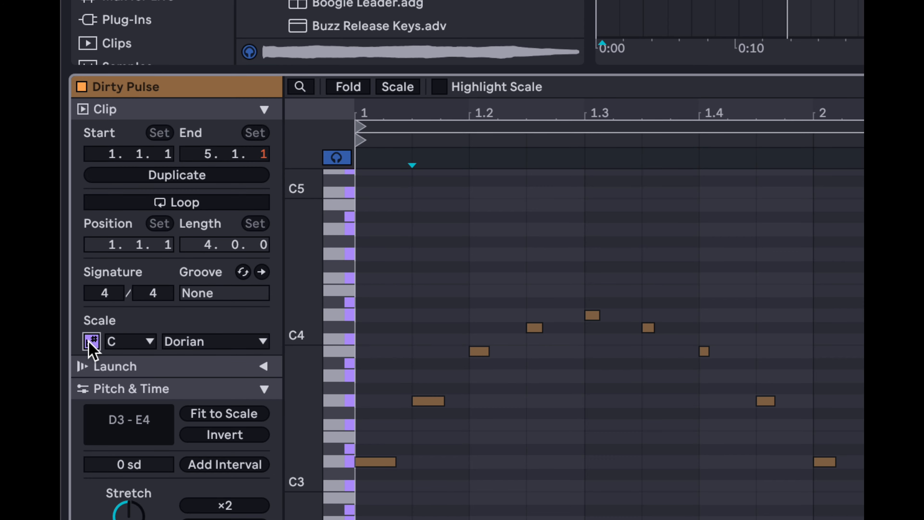
pyautogui.click(180, 344)
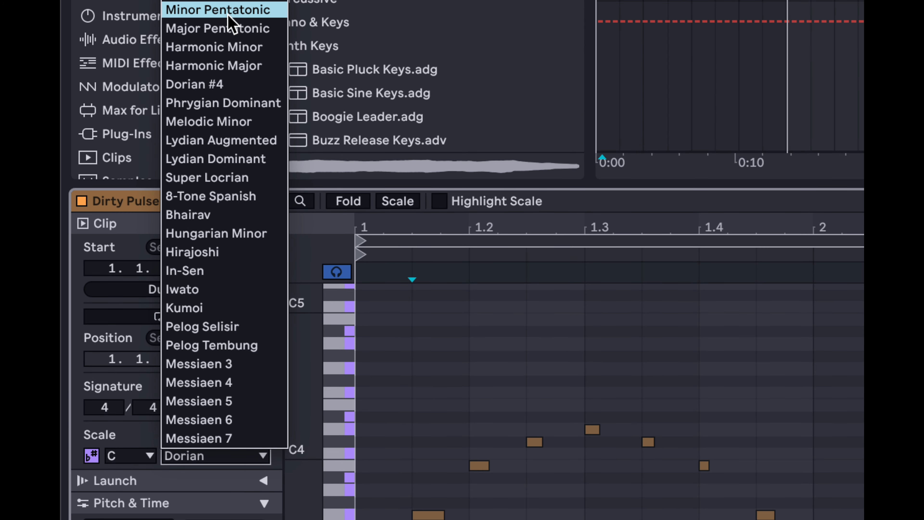
pyautogui.click(218, 10)
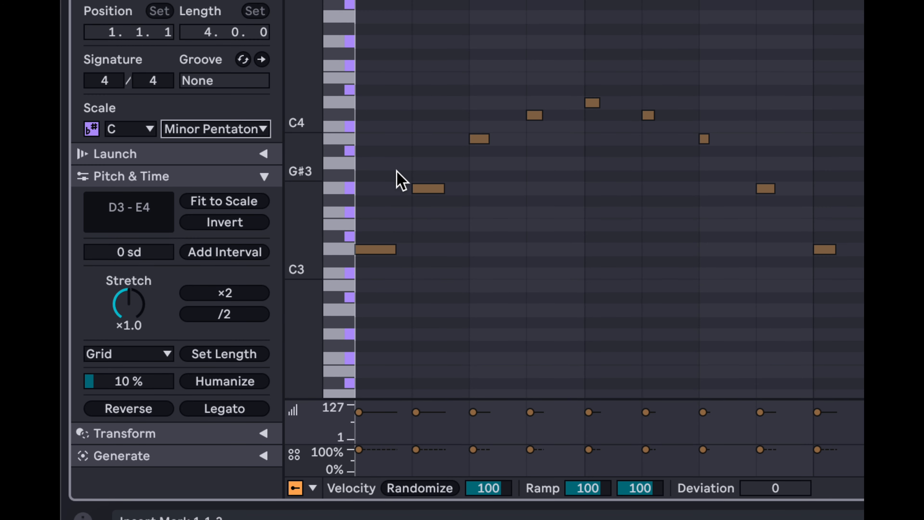
pyautogui.click(138, 129)
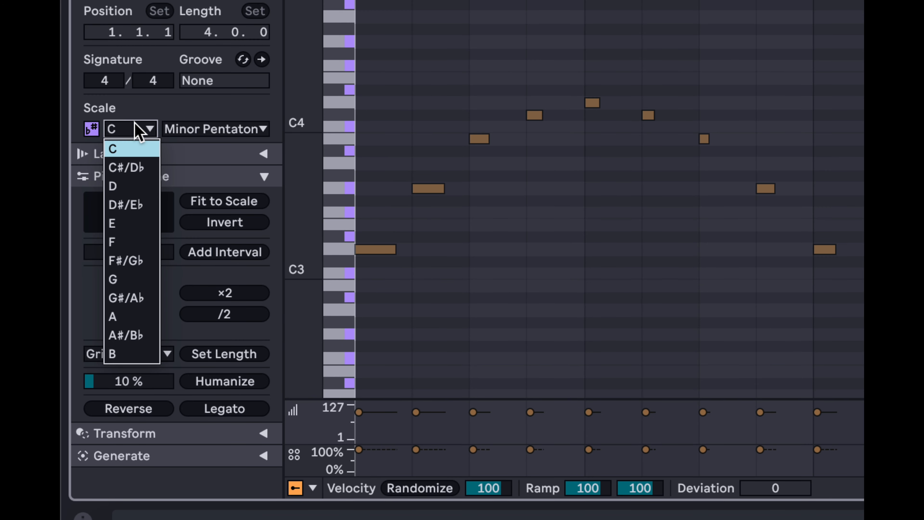
pyautogui.click(132, 188)
pyautogui.click(194, 129)
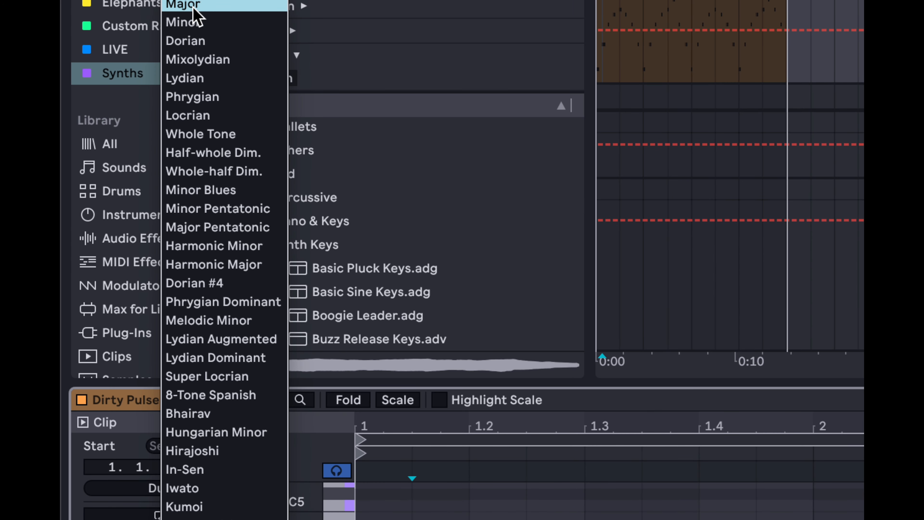
pyautogui.click(193, 4)
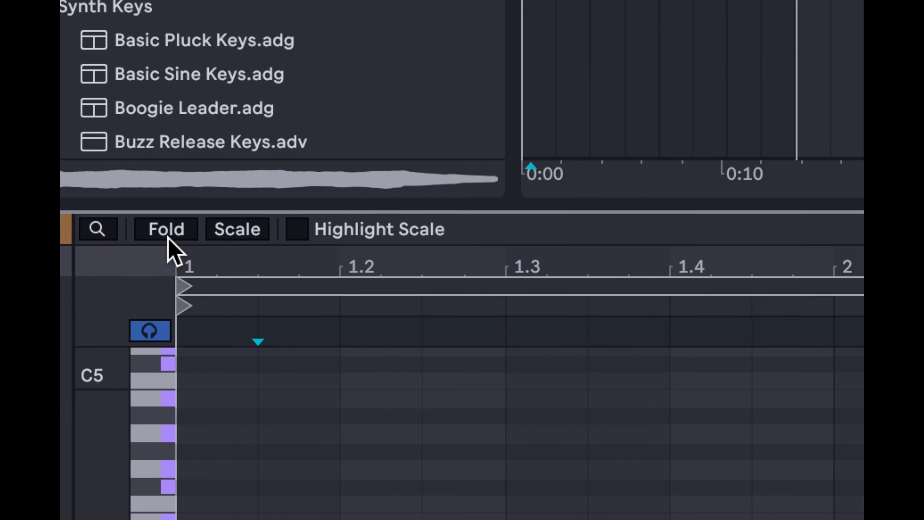
# - Highlight and fold the piano roll to the D Major rows, then play and stop the clip
pyautogui.click(202, 237)
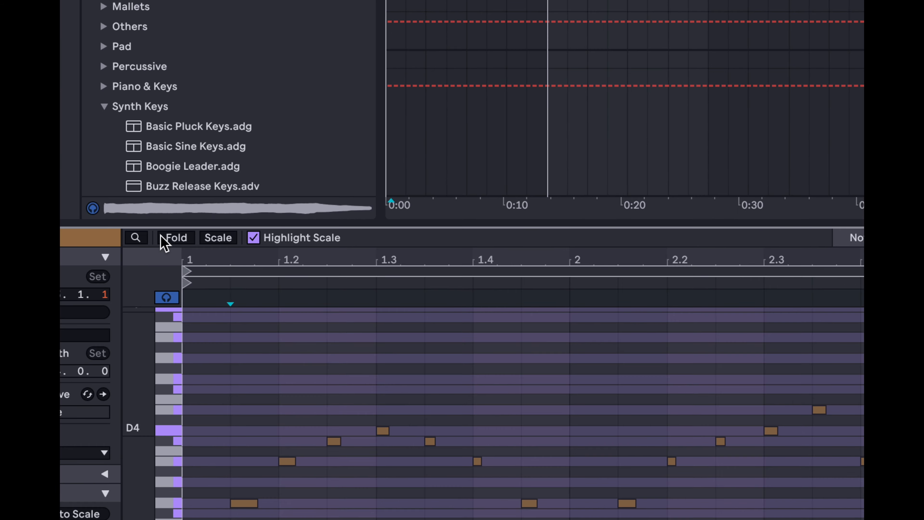
pyautogui.click(218, 238)
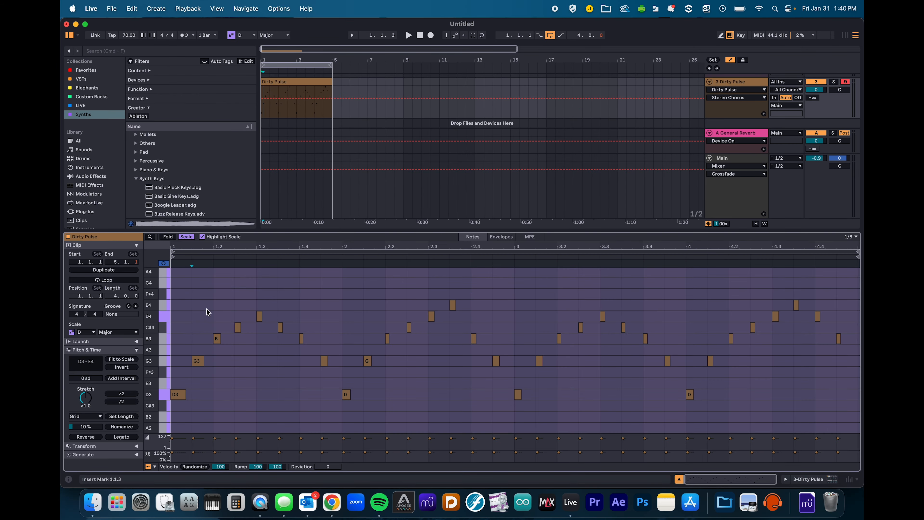
pyautogui.scroll(-3, 247, 309)
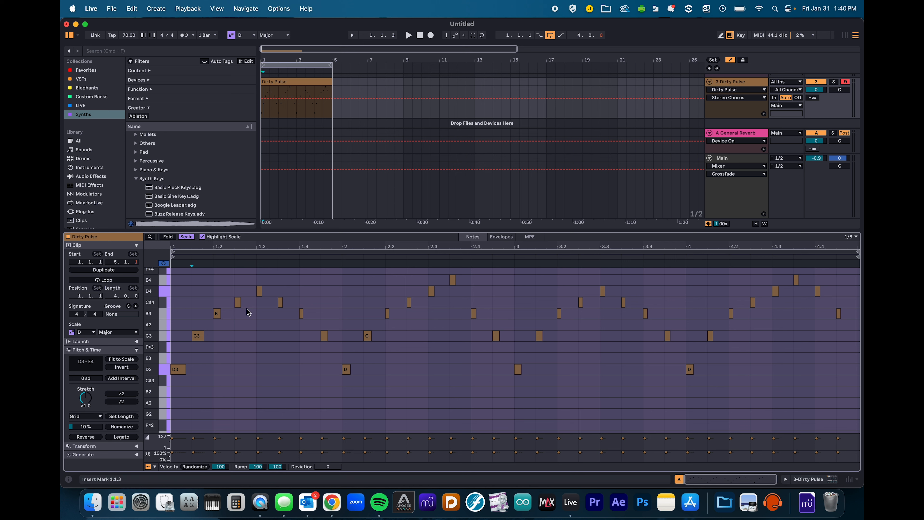
pyautogui.click(187, 239)
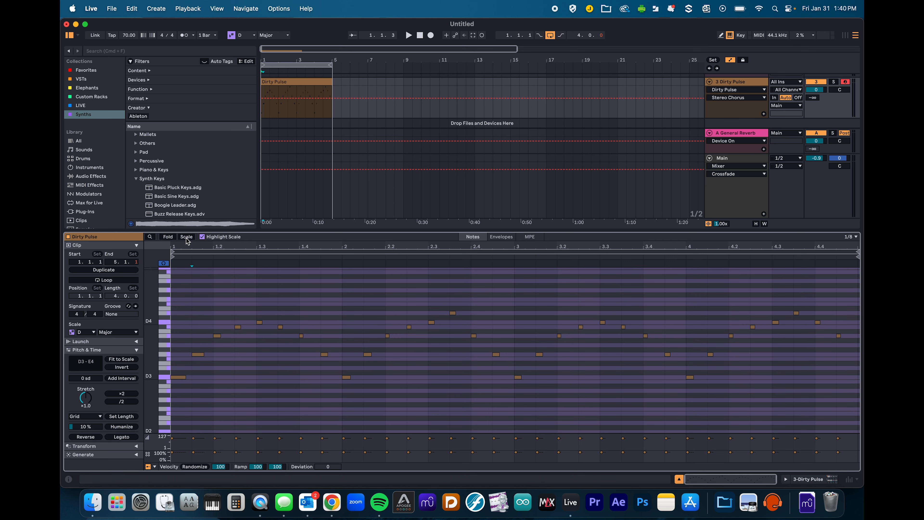
pyautogui.click(187, 237)
pyautogui.press('space')
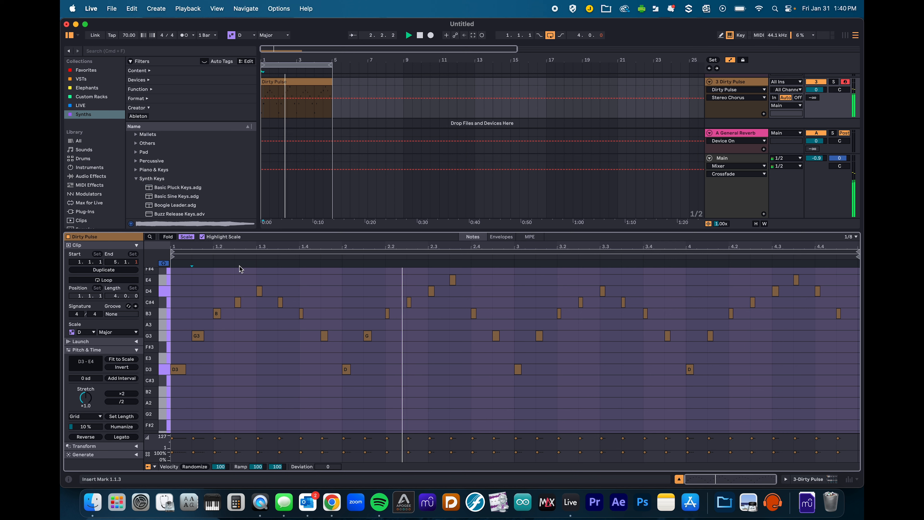
pyautogui.press('space')
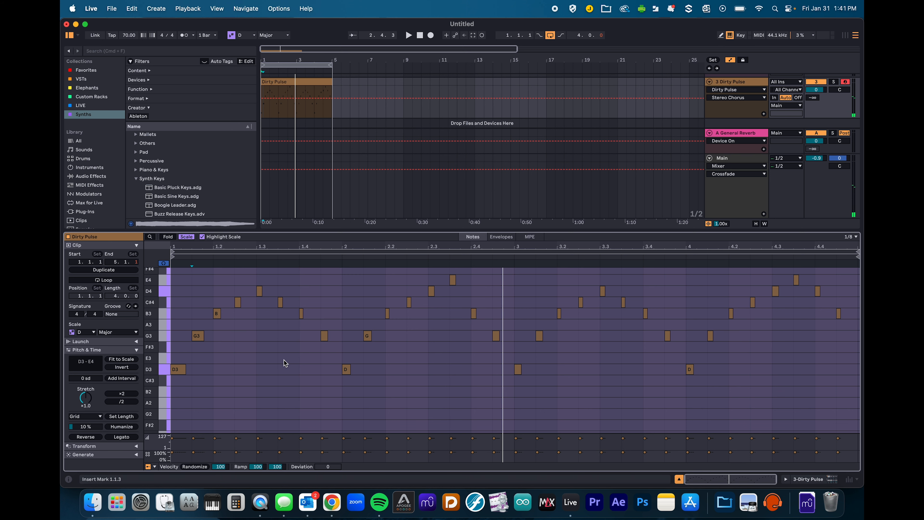
# - Turn off scale highlighting and folding, then switch the clip's scale mode off
pyautogui.scroll(3, 389, 374)
pyautogui.scroll(1, 389, 375)
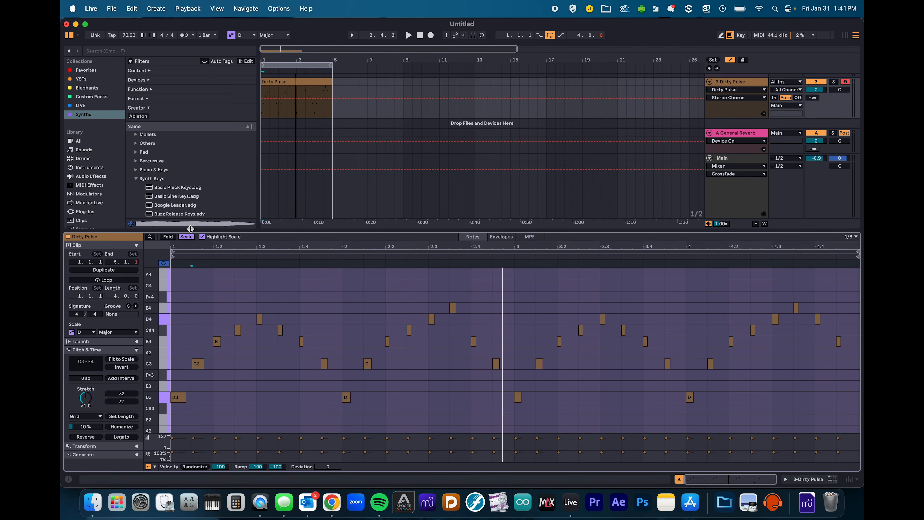
pyautogui.click(202, 236)
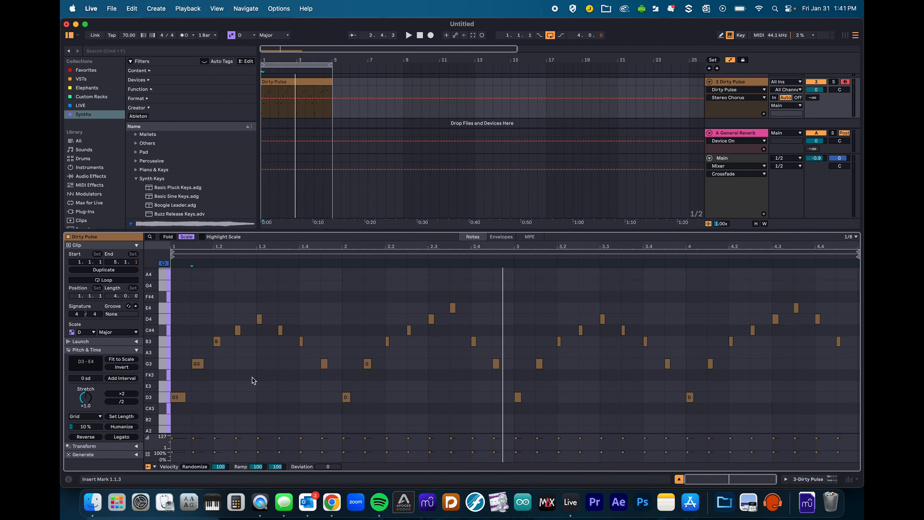
pyautogui.scroll(-4, 254, 381)
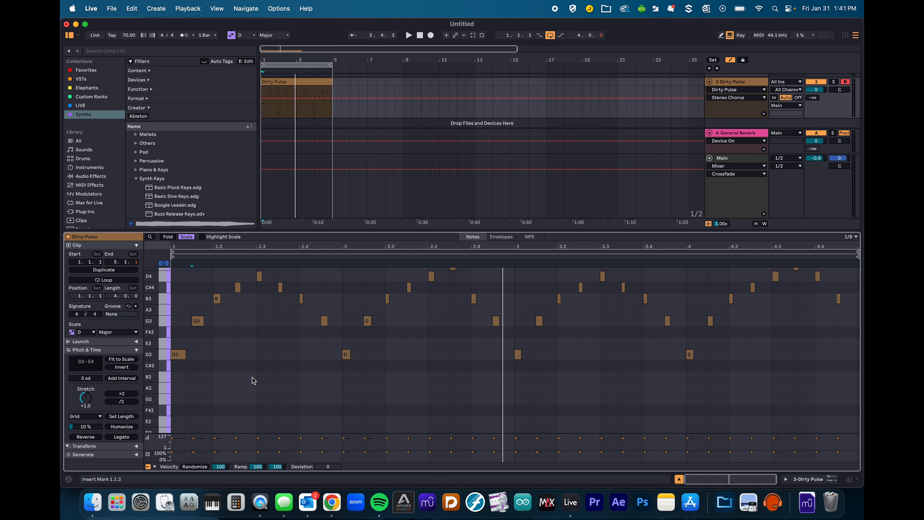
pyautogui.scroll(4, 252, 377)
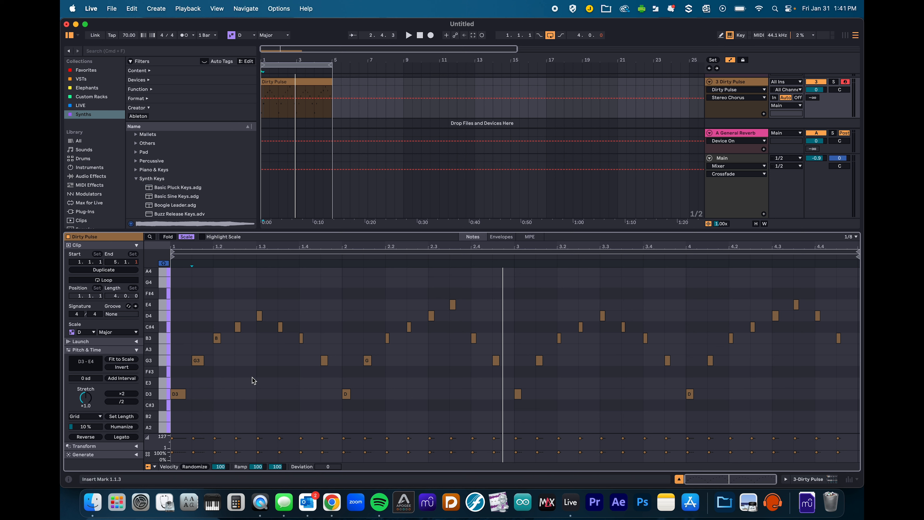
pyautogui.click(186, 237)
pyautogui.click(72, 332)
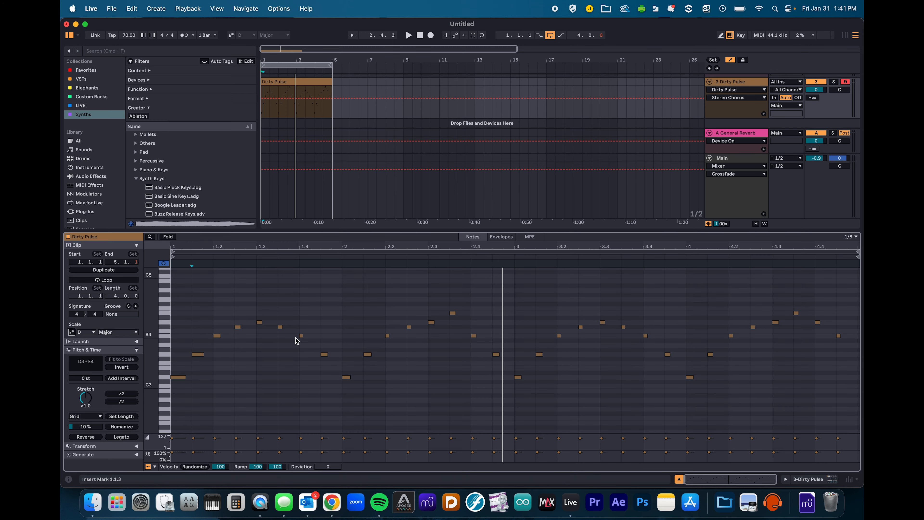
pyautogui.click(290, 86)
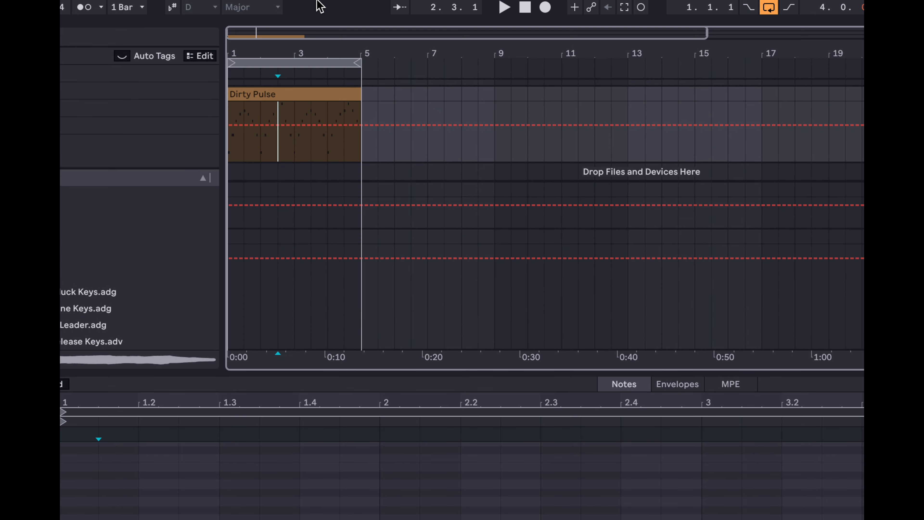
# - Duplicate the Dirty Pulse clip twice and set the bars 9–13 automation level to 78
pyautogui.click(303, 93)
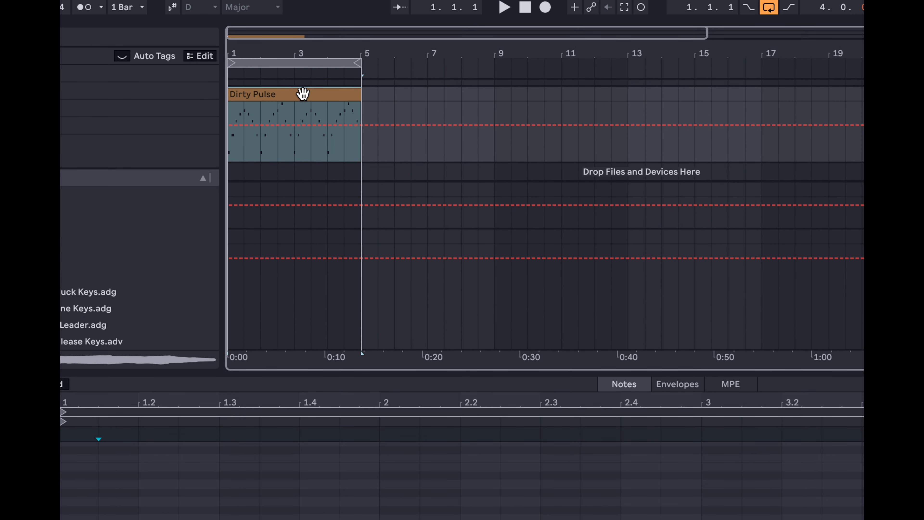
pyautogui.hotkey('ctrl', 'd')
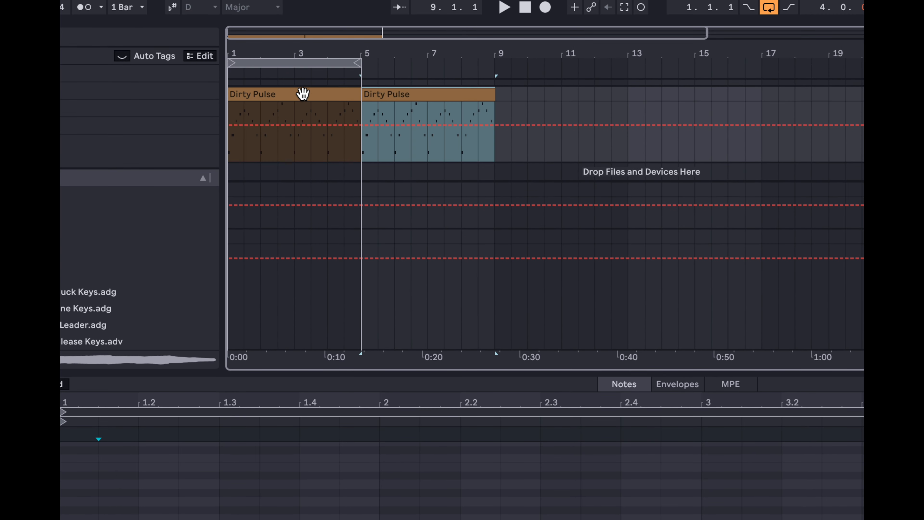
pyautogui.hotkey('ctrl', 'd')
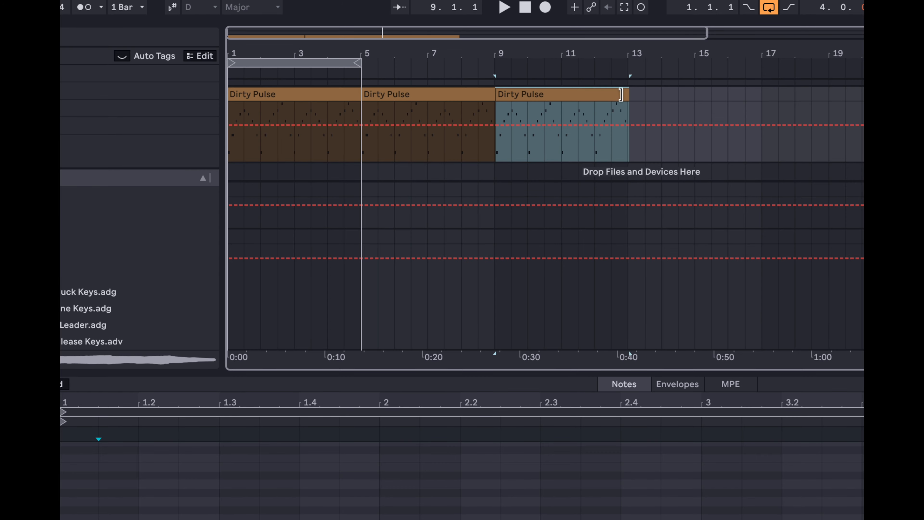
pyautogui.moveTo(628, 94)
pyautogui.mouseDown()
pyautogui.moveTo(761, 93)
pyautogui.moveTo(626, 100)
pyautogui.mouseUp()
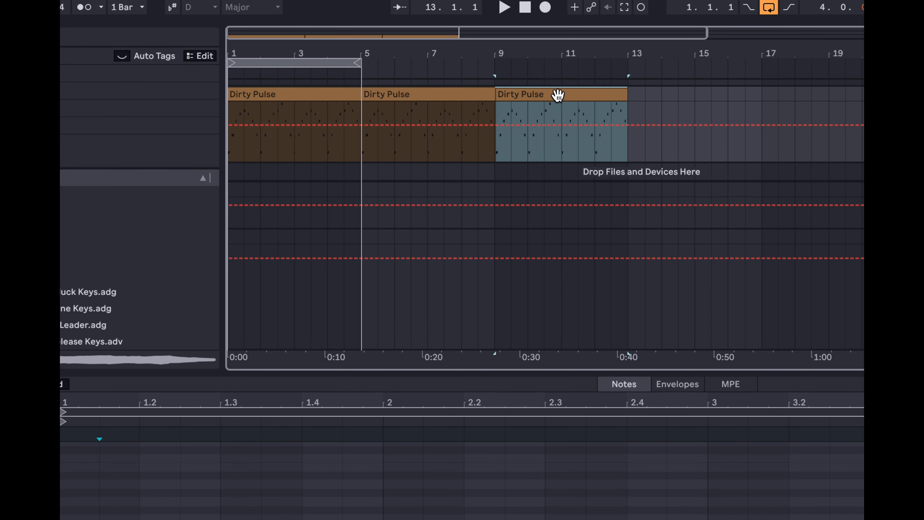
pyautogui.moveTo(521, 118); pyautogui.dragTo(495, 125)
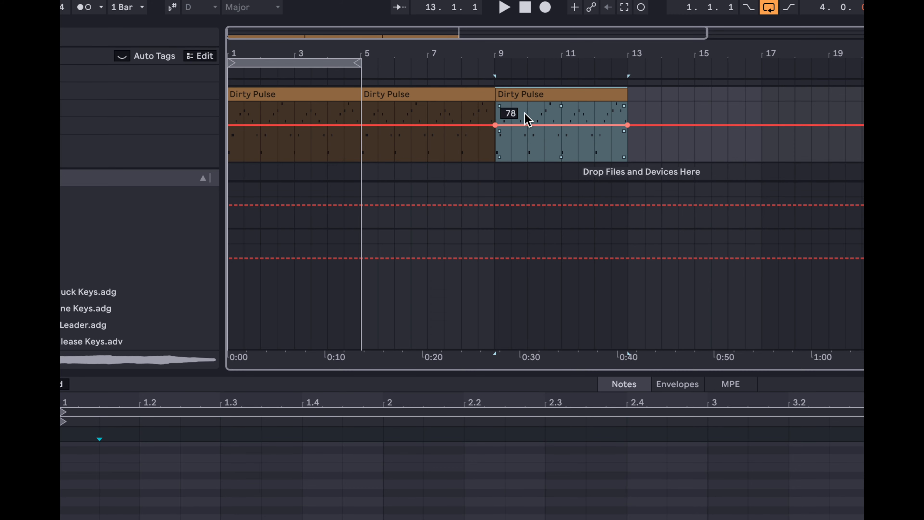
# - Try copying and moving a bar-7 section with undo, extend the loop to bar 13, then remove the third copy
pyautogui.click(479, 109)
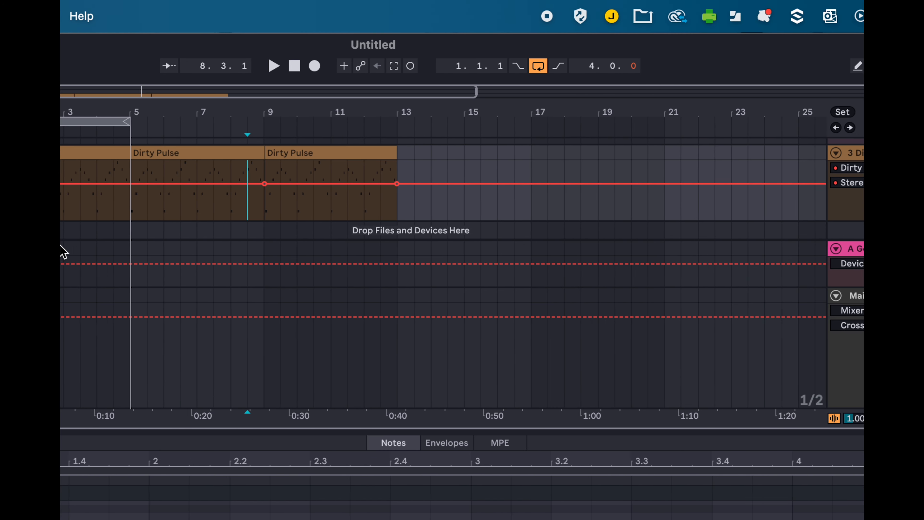
pyautogui.moveTo(507, 199)
pyautogui.mouseDown()
pyautogui.moveTo(533, 198)
pyautogui.moveTo(495, 194)
pyautogui.mouseUp()
pyautogui.press('a')
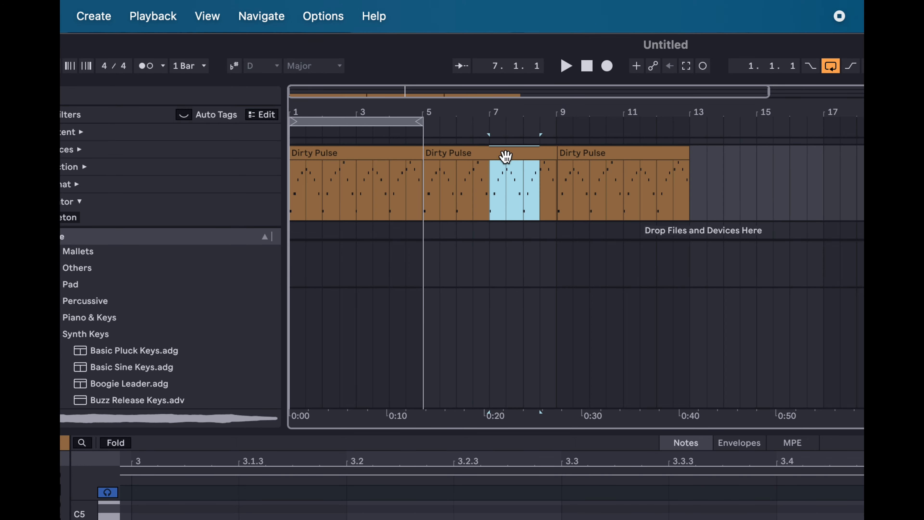
pyautogui.moveTo(505, 155); pyautogui.dragTo(744, 166)
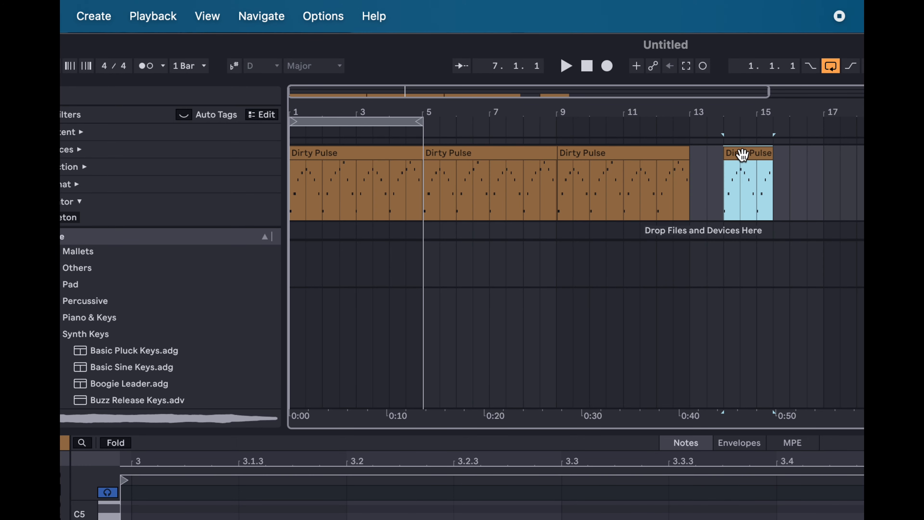
pyautogui.hotkey('ctrl', 'z')
pyautogui.moveTo(518, 155); pyautogui.dragTo(524, 233)
pyautogui.press('super+z')
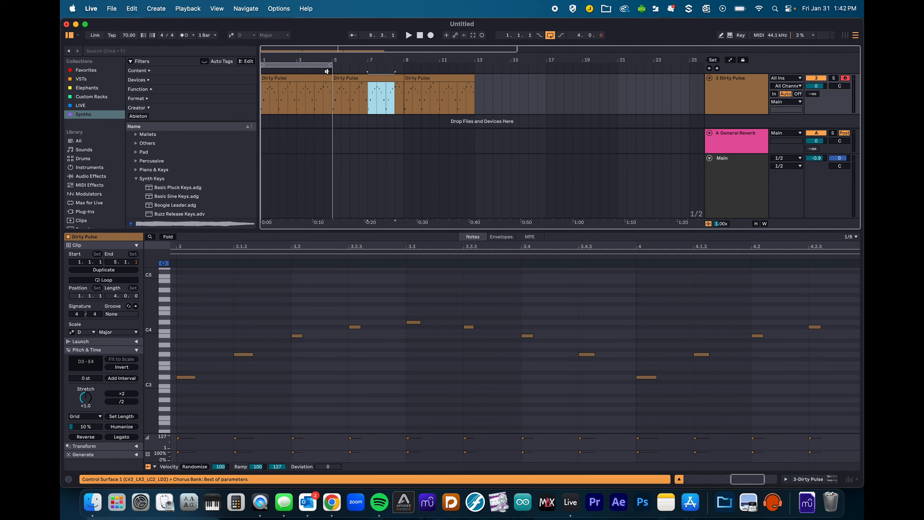
pyautogui.moveTo(327, 65); pyautogui.dragTo(475, 65)
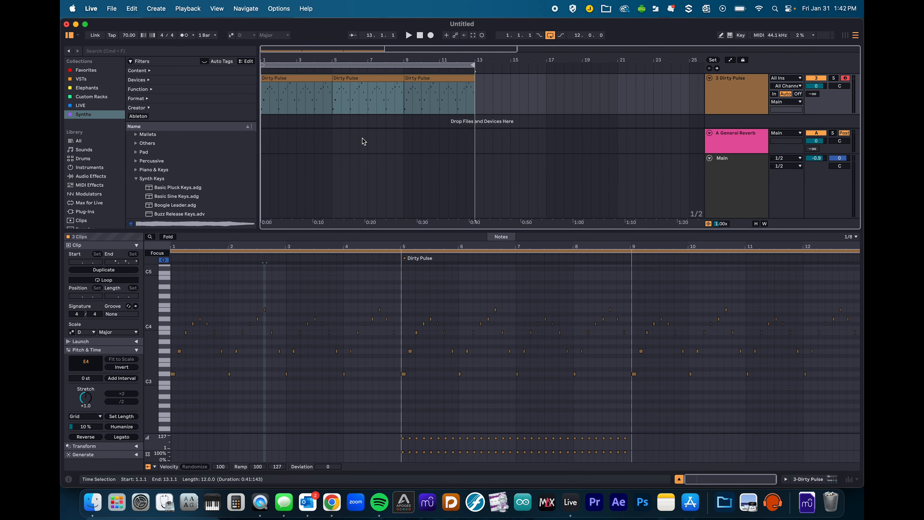
pyautogui.press('super+z')
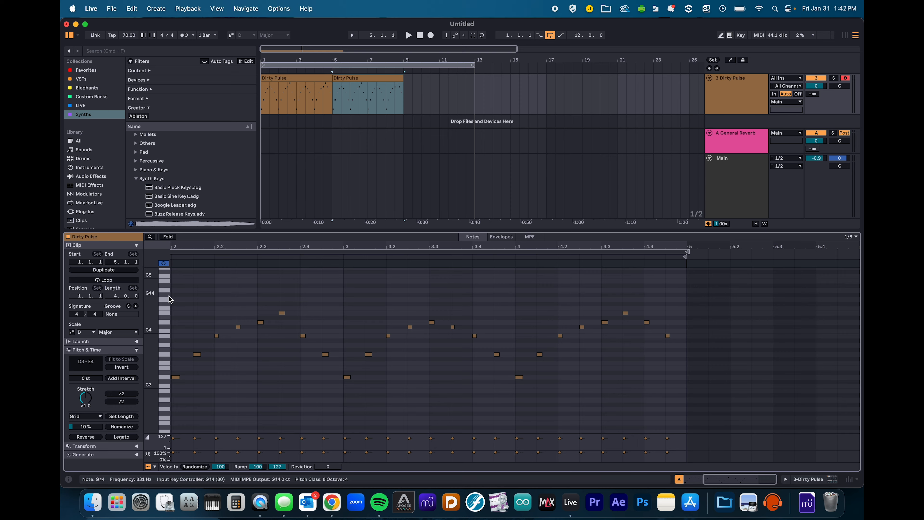
# - Lengthen the second Dirty Pulse clip to about bar 9.3 and collapse the note editor to show all tracks
pyautogui.click(358, 79)
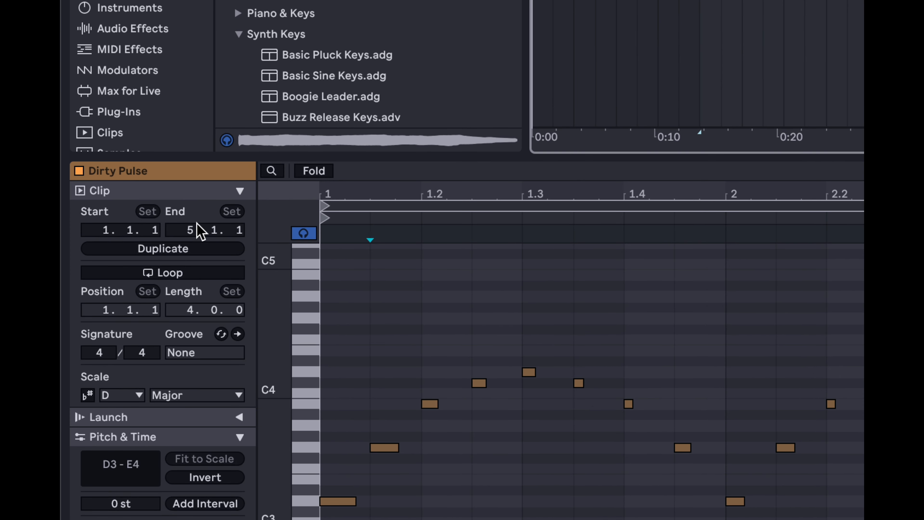
pyautogui.moveTo(191, 228)
pyautogui.mouseDown()
pyautogui.moveTo(191, 169)
pyautogui.moveTo(190, 214)
pyautogui.mouseUp()
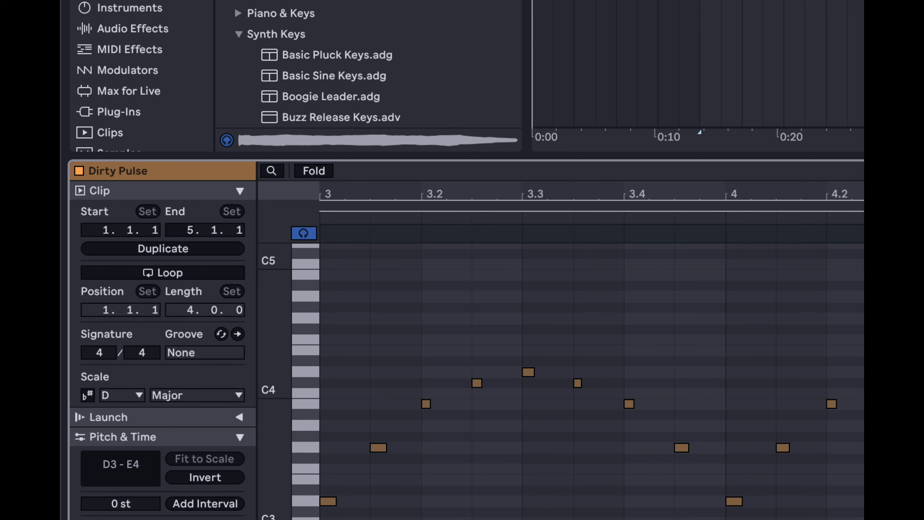
pyautogui.click(189, 312)
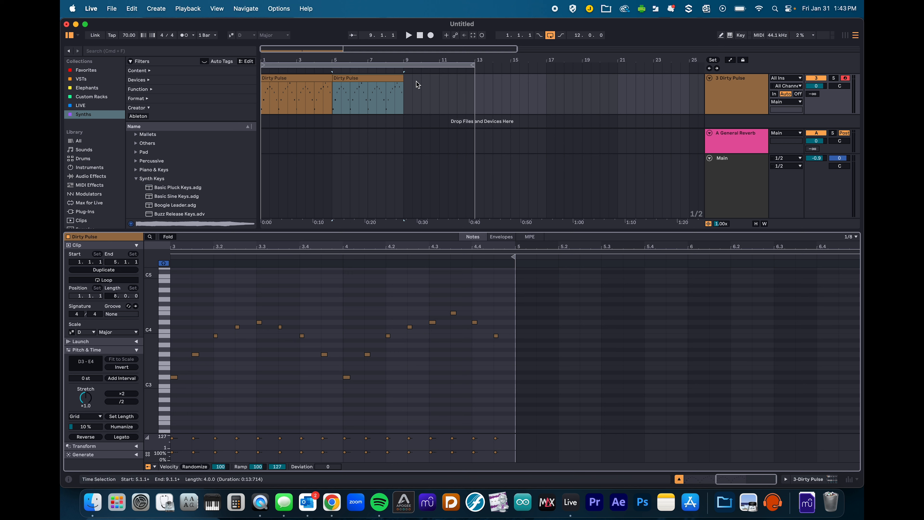
pyautogui.click(401, 77)
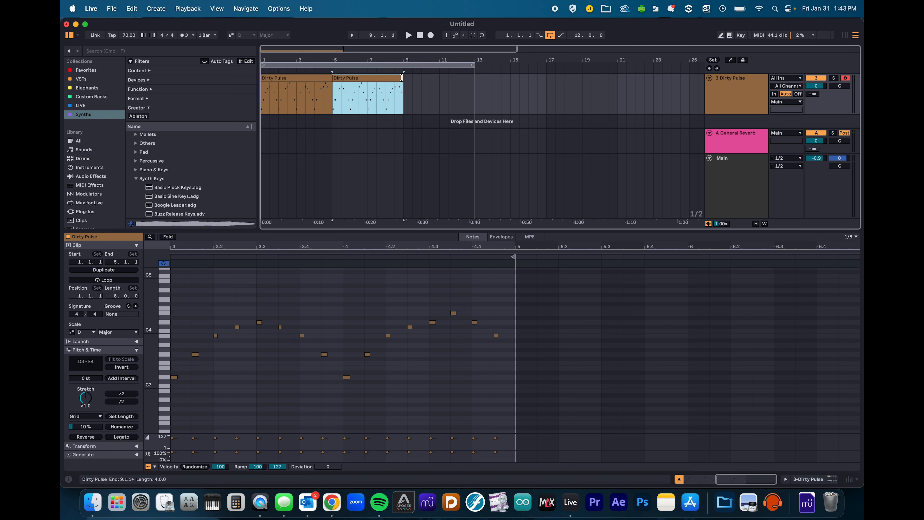
pyautogui.moveTo(402, 77)
pyautogui.mouseDown()
pyautogui.moveTo(474, 78)
pyautogui.moveTo(403, 80)
pyautogui.mouseUp()
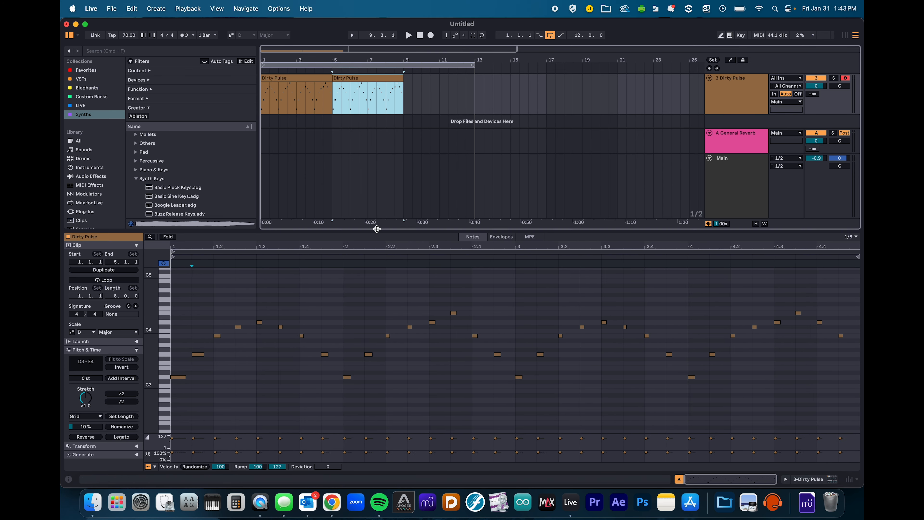
pyautogui.moveTo(377, 231); pyautogui.dragTo(407, 430)
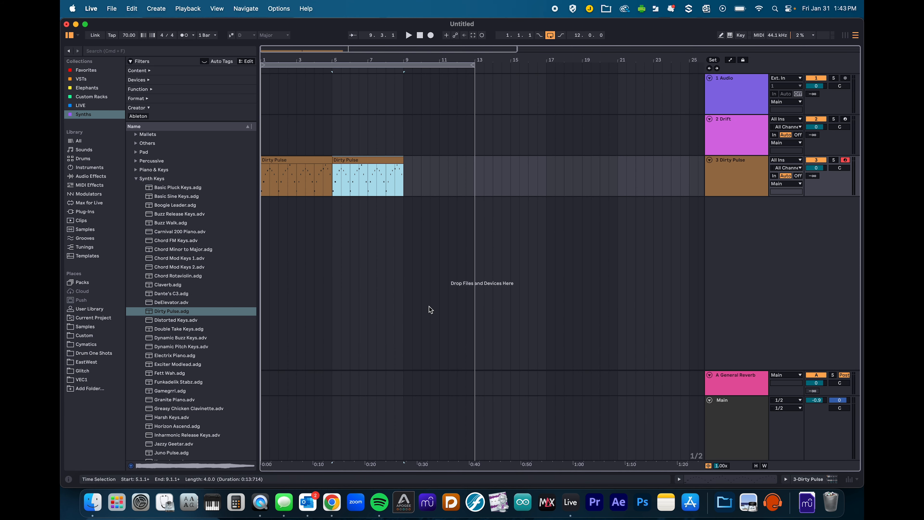
# - Select the Dirty Pulse clips and track, browse Drums and Synths, then open the LIVE collection
pyautogui.click(317, 162)
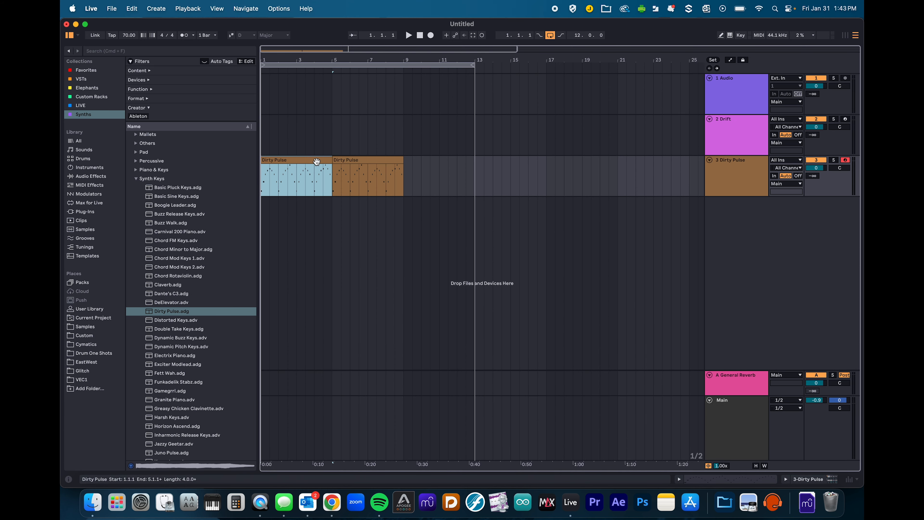
pyautogui.click(364, 161)
pyautogui.click(282, 160)
pyautogui.click(741, 176)
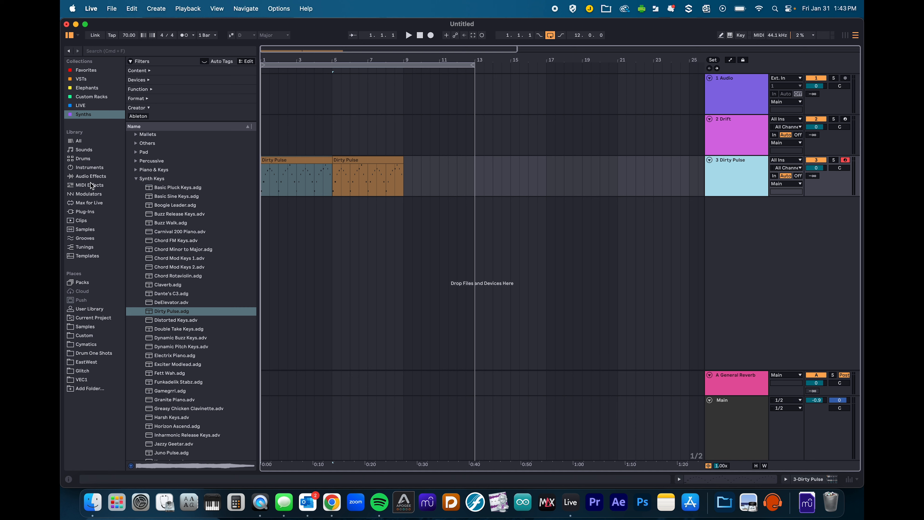
pyautogui.click(83, 159)
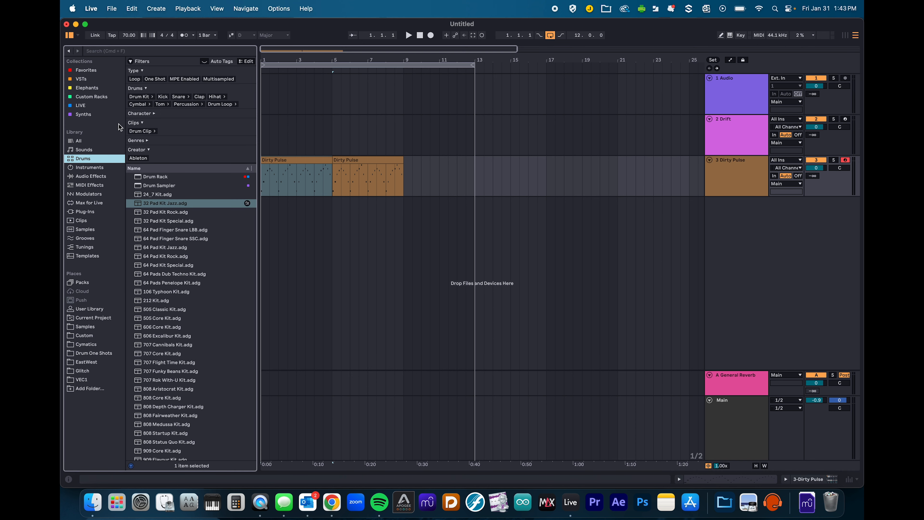
pyautogui.click(85, 115)
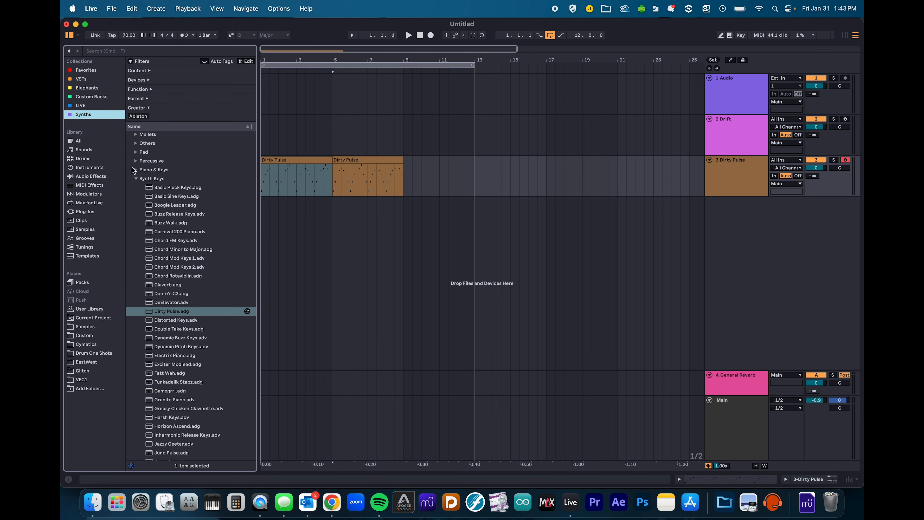
pyautogui.click(79, 105)
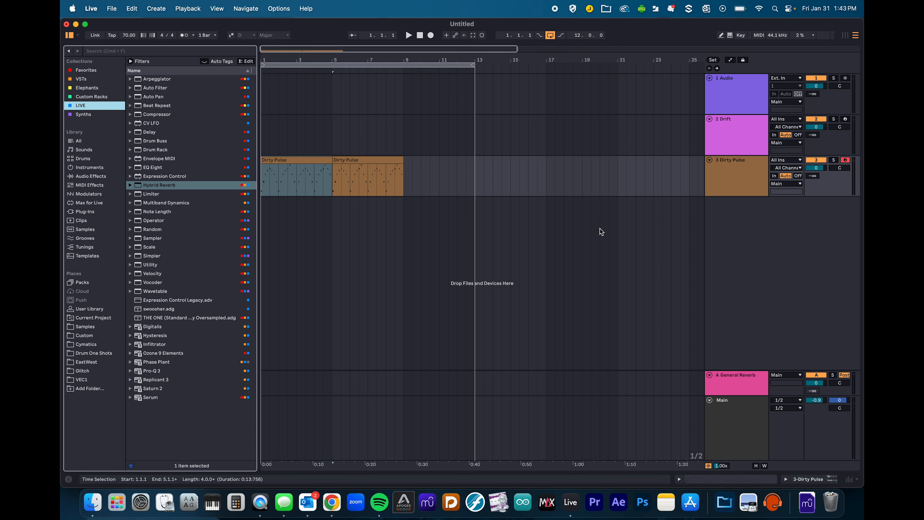
pyautogui.click(733, 181)
# - Drag in a Drum Rack to create track 4, check its pad banks, then open Drum One Shots
pyautogui.moveTo(150, 149); pyautogui.dragTo(307, 246)
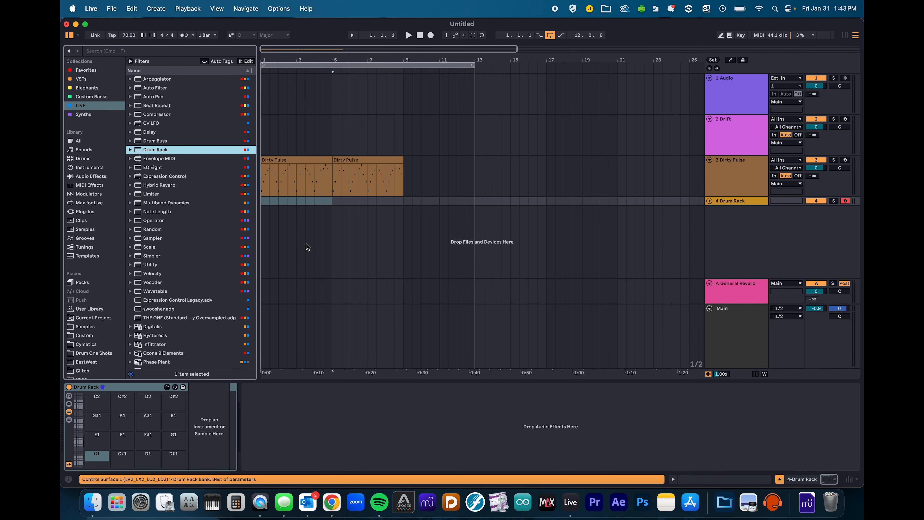
pyautogui.click(710, 201)
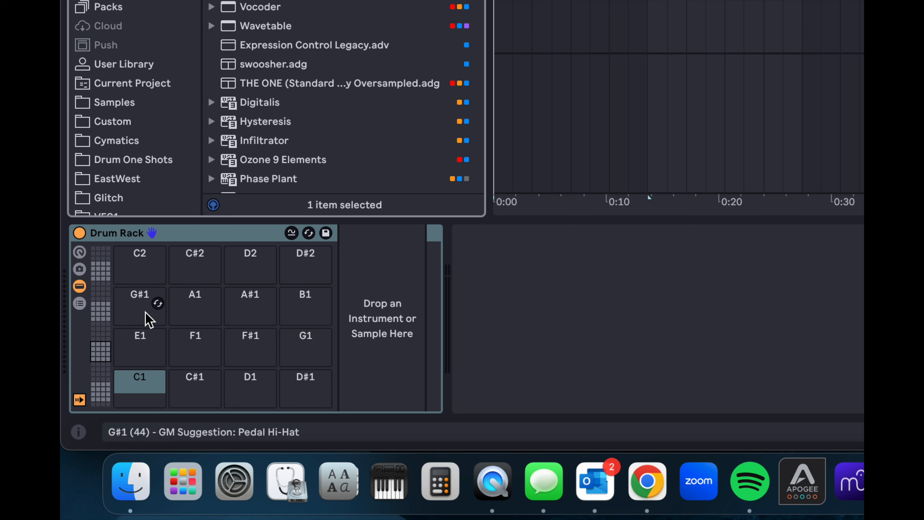
pyautogui.click(100, 351)
pyautogui.moveTo(100, 352)
pyautogui.mouseDown()
pyautogui.moveTo(101, 391)
pyautogui.moveTo(99, 277)
pyautogui.moveTo(99, 336)
pyautogui.mouseUp()
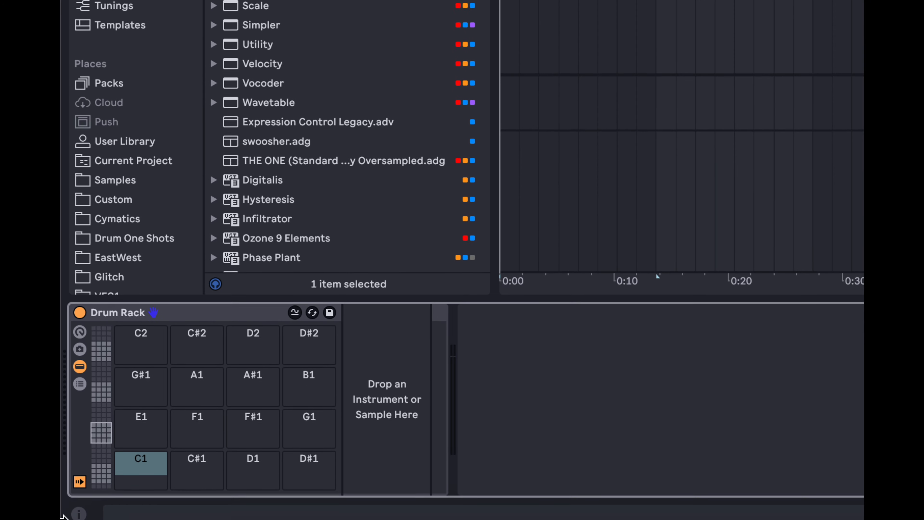
pyautogui.click(113, 238)
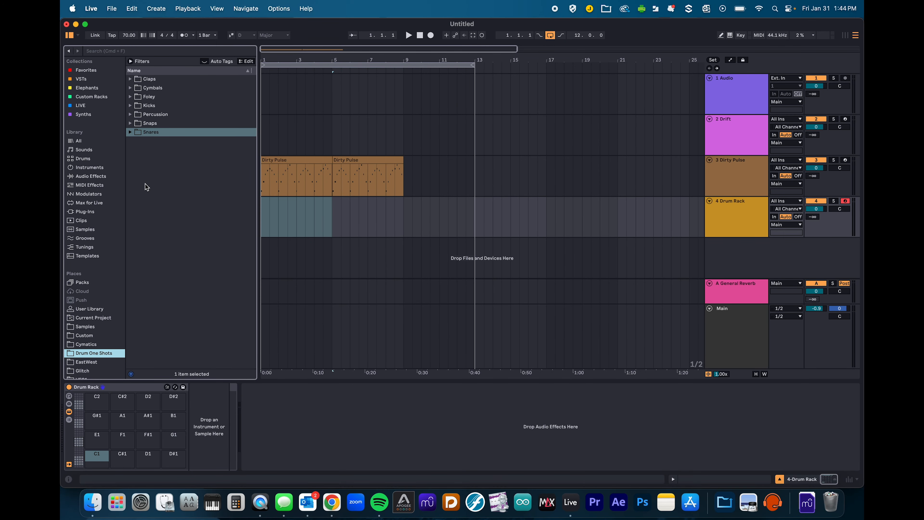
# - Preview Soft Kicks 4 and 7, load Cymatics - VYPR Soft Kick 7 - D onto pad C1 and audition it
pyautogui.click(130, 105)
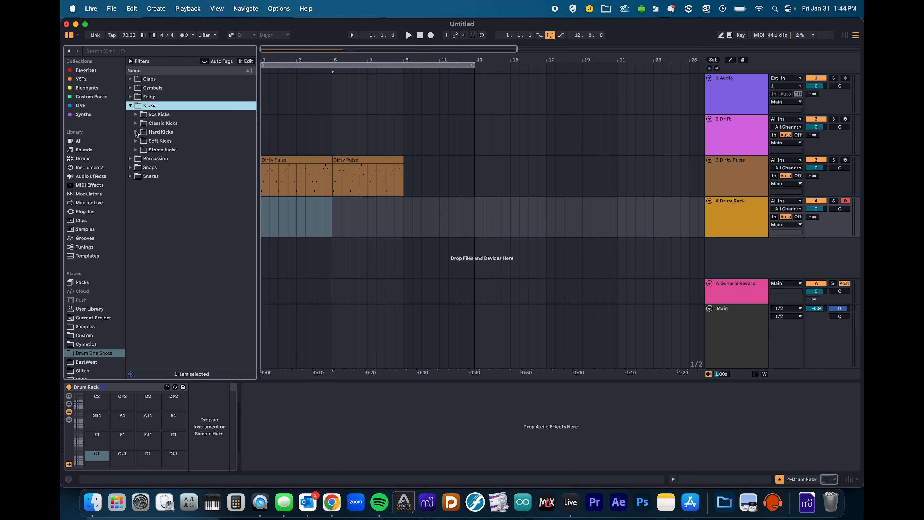
pyautogui.click(135, 140)
pyautogui.click(175, 177)
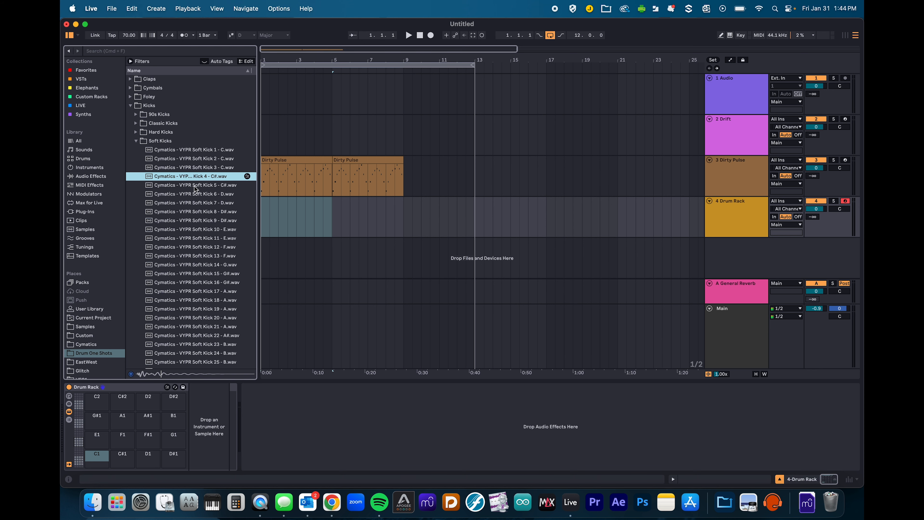
pyautogui.click(177, 205)
pyautogui.moveTo(180, 206); pyautogui.dragTo(102, 463)
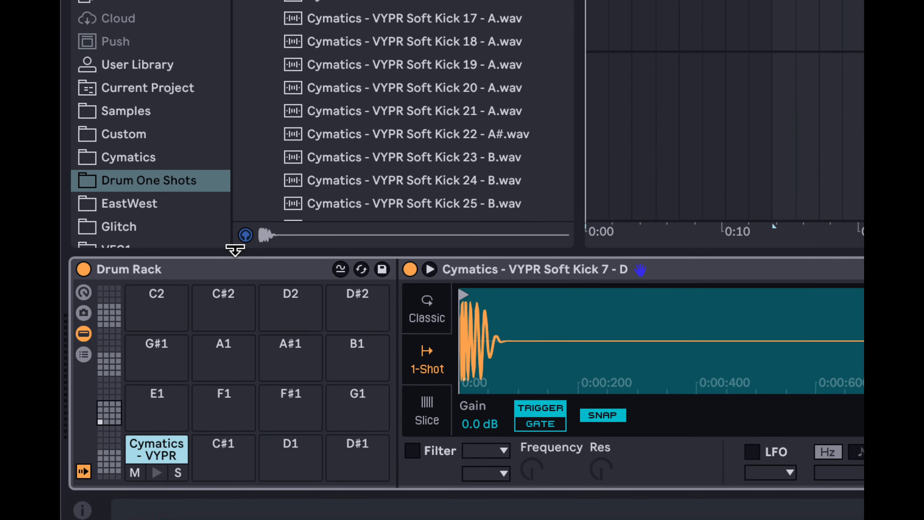
pyautogui.click(156, 472)
pyautogui.click(156, 471)
pyautogui.click(156, 472)
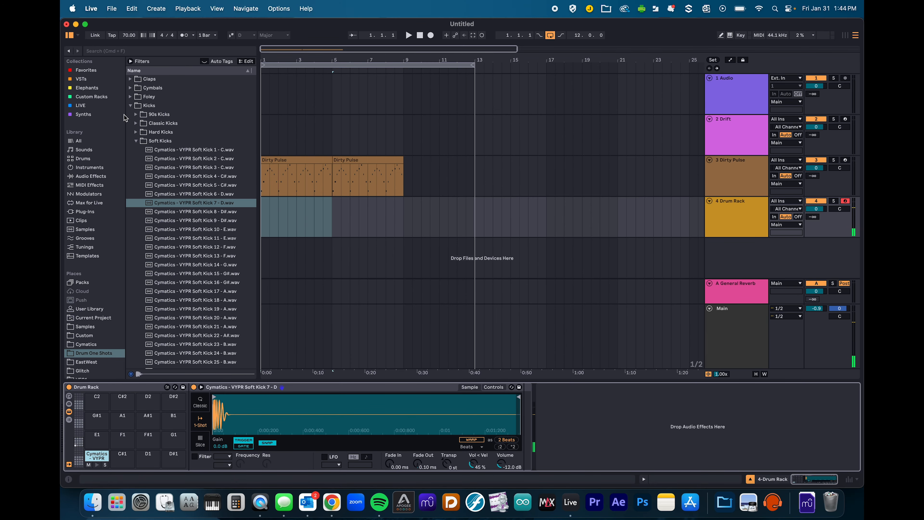
pyautogui.click(135, 140)
# - Preview Rimshots 7 and 11 under Snares > Rimshot Snares and load Rimshot 11 onto pad C#1
pyautogui.click(130, 107)
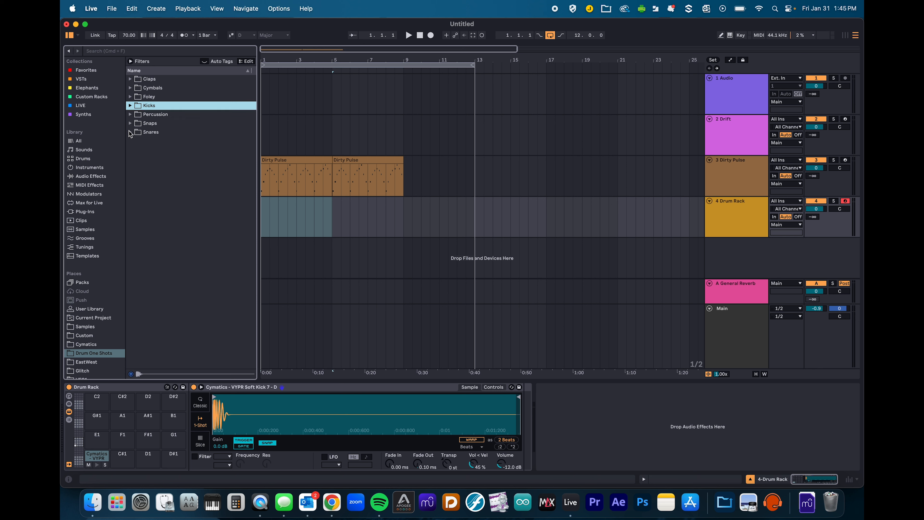
pyautogui.click(130, 132)
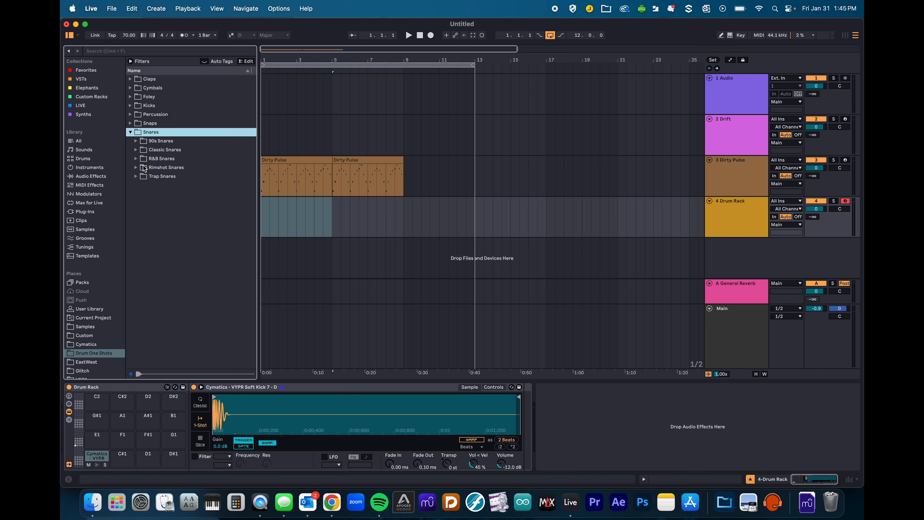
pyautogui.click(134, 170)
pyautogui.click(160, 229)
pyautogui.click(171, 264)
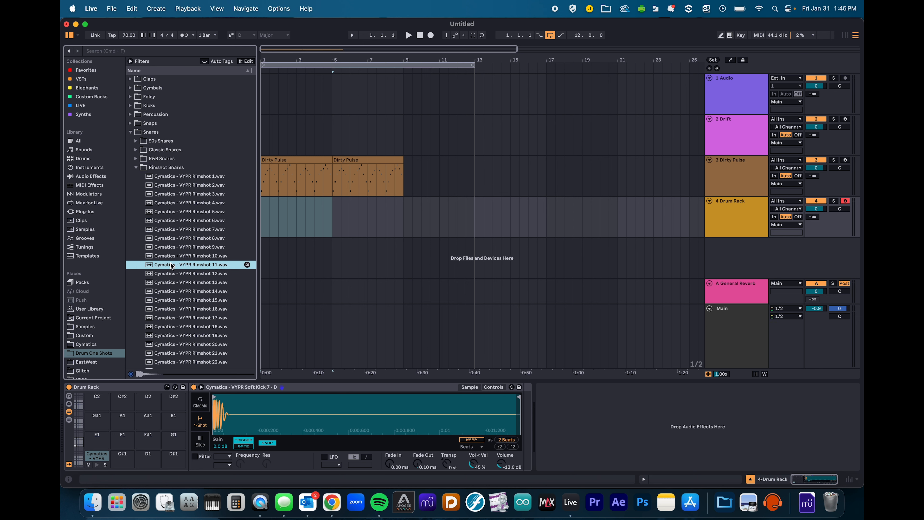
pyautogui.moveTo(164, 283); pyautogui.dragTo(123, 460)
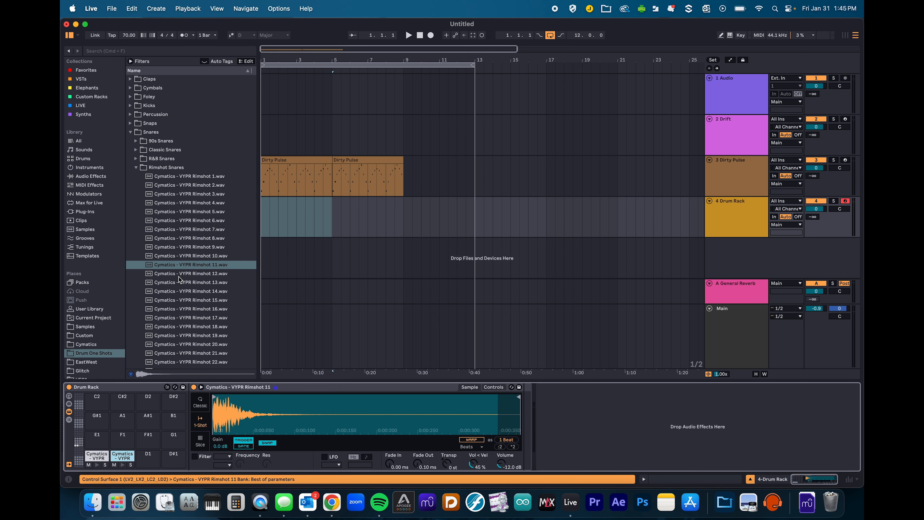
pyautogui.click(137, 167)
pyautogui.click(130, 132)
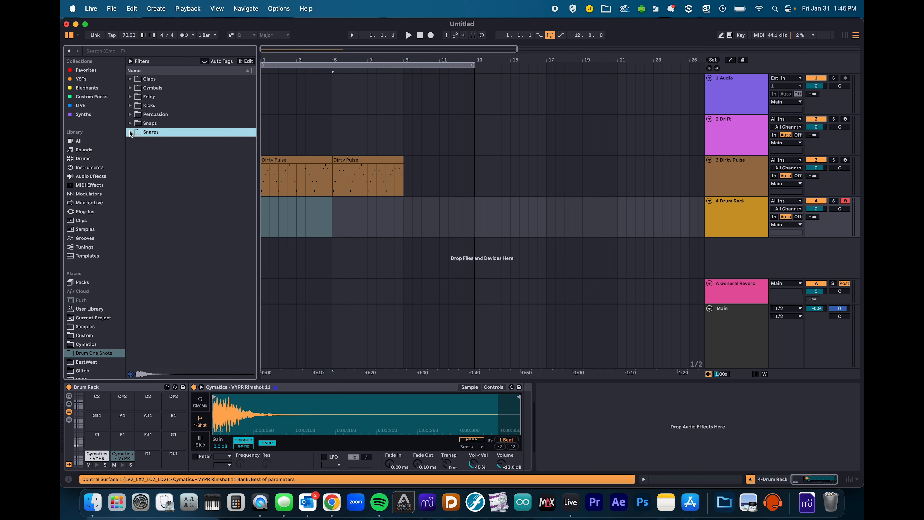
# - Browse to Cymbals > Hihats - Closed > Classic and select Hihats 4 through 7
pyautogui.click(130, 88)
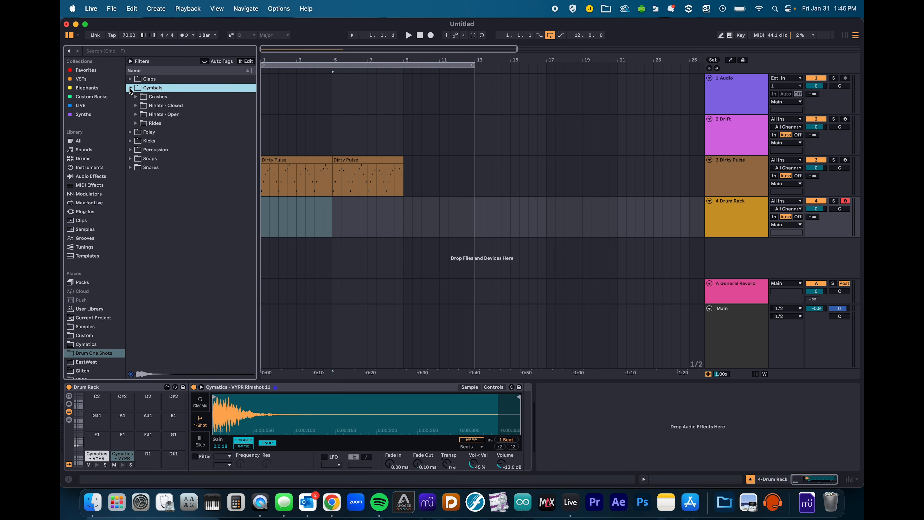
pyautogui.click(136, 106)
pyautogui.click(141, 115)
pyautogui.click(190, 151)
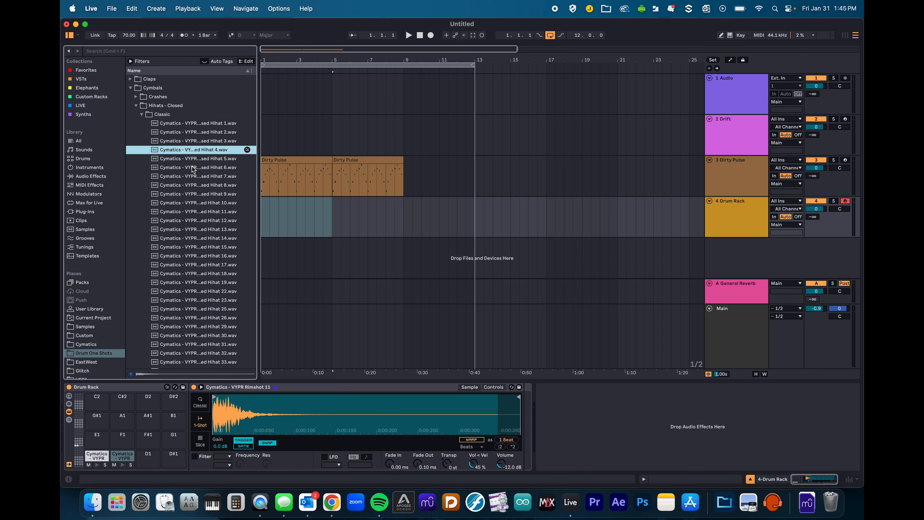
pyautogui.keyDown('shift'); pyautogui.click(191, 177); pyautogui.keyUp('shift')
# - Load classic closed Hihats 4–7 onto the Drum Rack's pad row starting at C2
pyautogui.moveTo(195, 158); pyautogui.dragTo(101, 427)
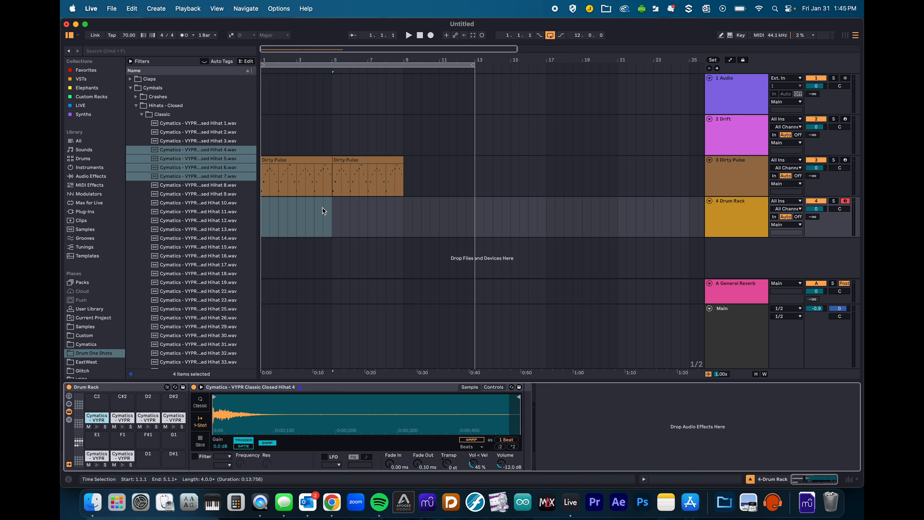
# - Select bars 1 to 5 on the Drum Rack track
pyautogui.moveTo(330, 217); pyautogui.dragTo(278, 216)
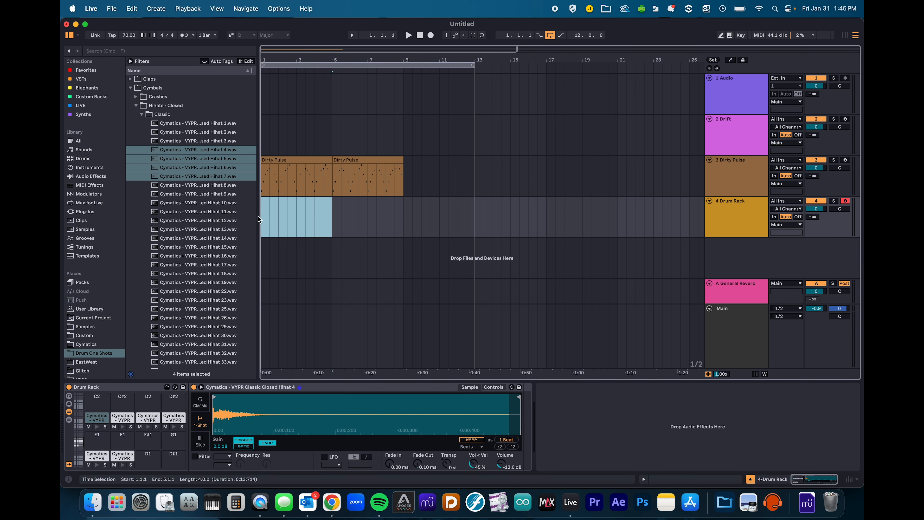
# - Insert an empty MIDI clip over bars 1–5, enlarge its note editor, and audition the Rimshot 11 and Hihat 5 rows
pyautogui.rightClick(288, 213)
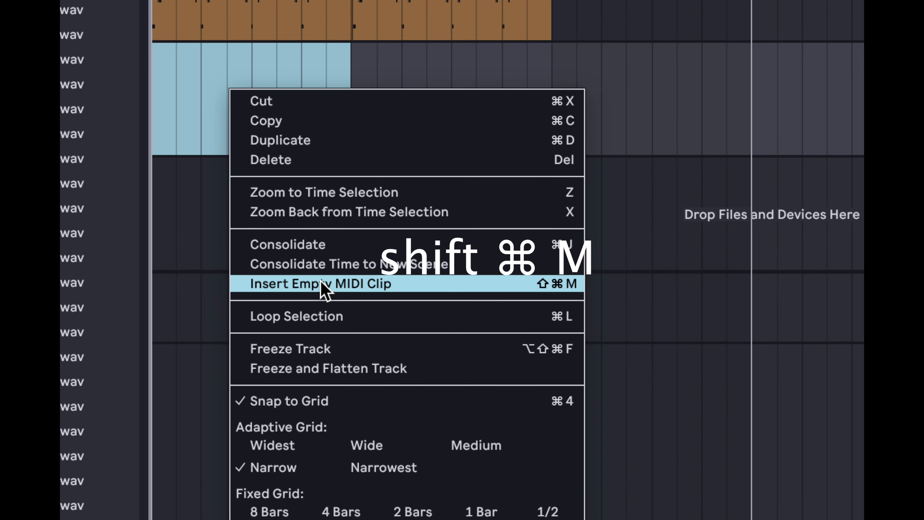
pyautogui.click(324, 288)
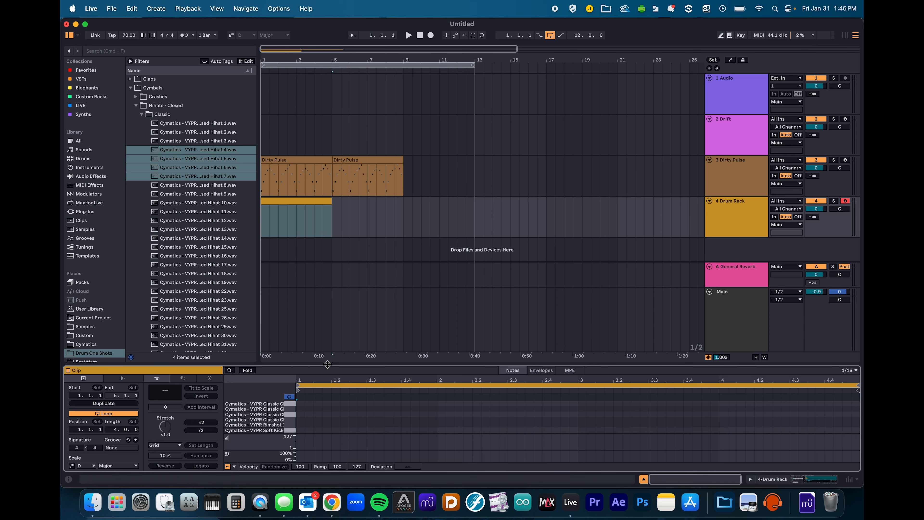
pyautogui.moveTo(328, 364); pyautogui.dragTo(345, 215)
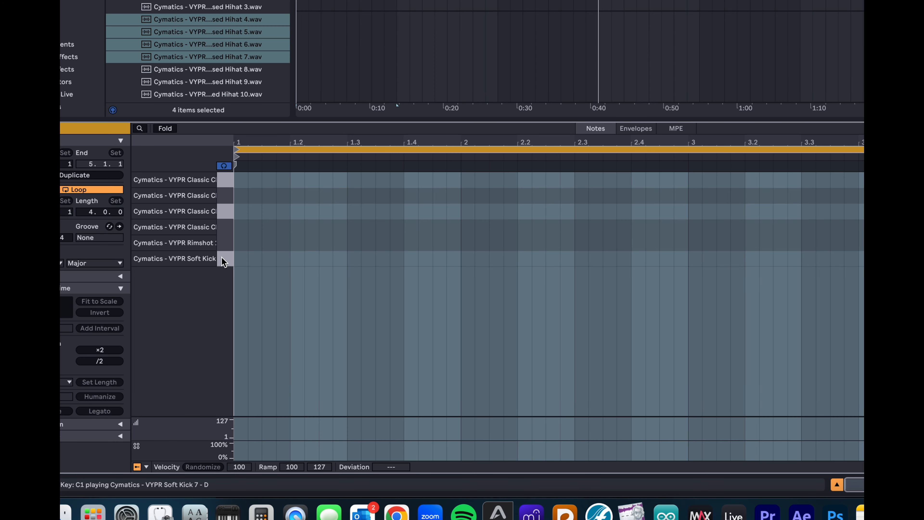
pyautogui.click(223, 242)
pyautogui.click(224, 213)
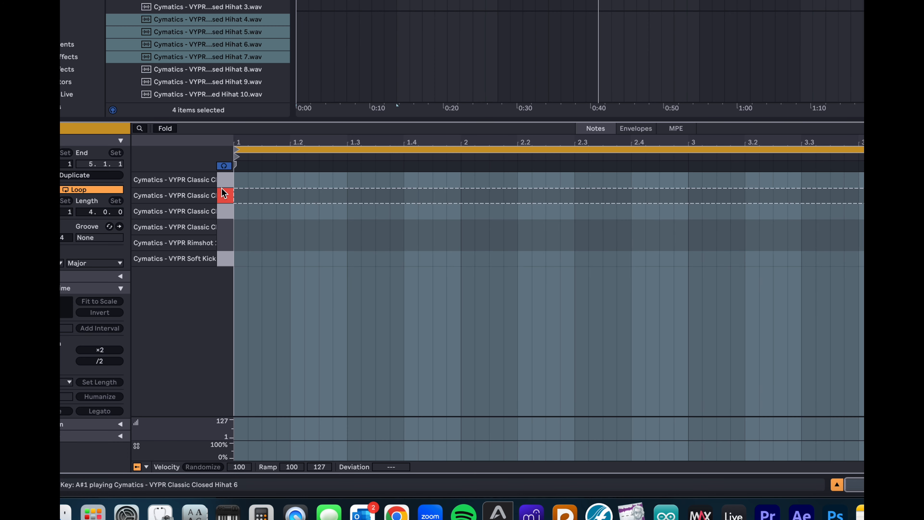
pyautogui.click(315, 230)
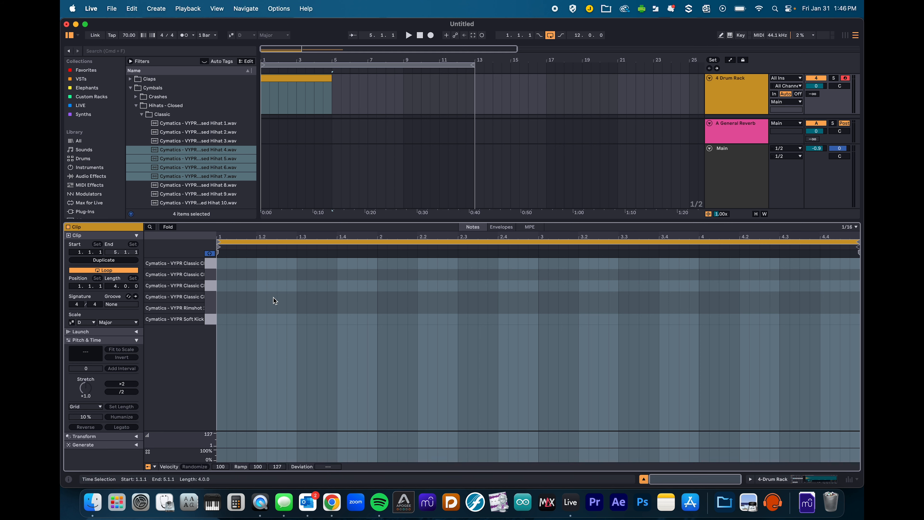
# - Shorten the drum clip to a single bar and loop it
pyautogui.moveTo(331, 77); pyautogui.dragTo(293, 78)
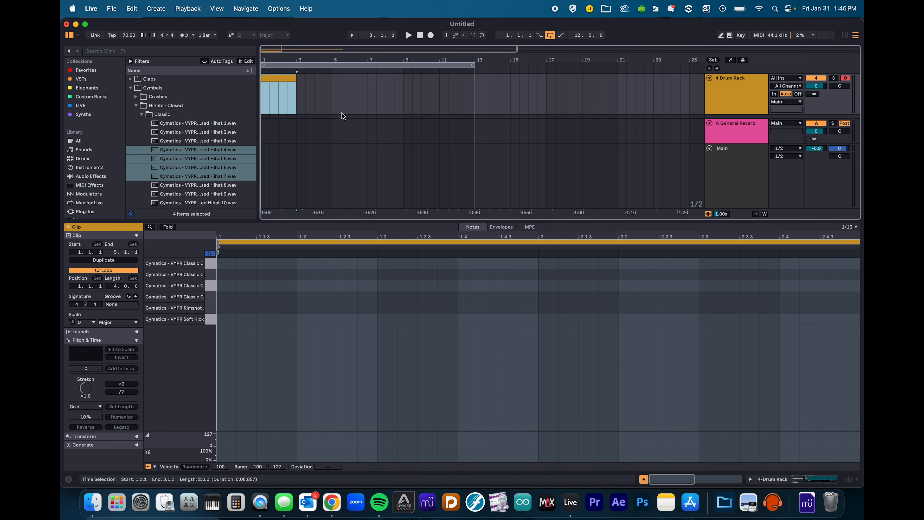
pyautogui.moveTo(296, 77); pyautogui.dragTo(278, 78)
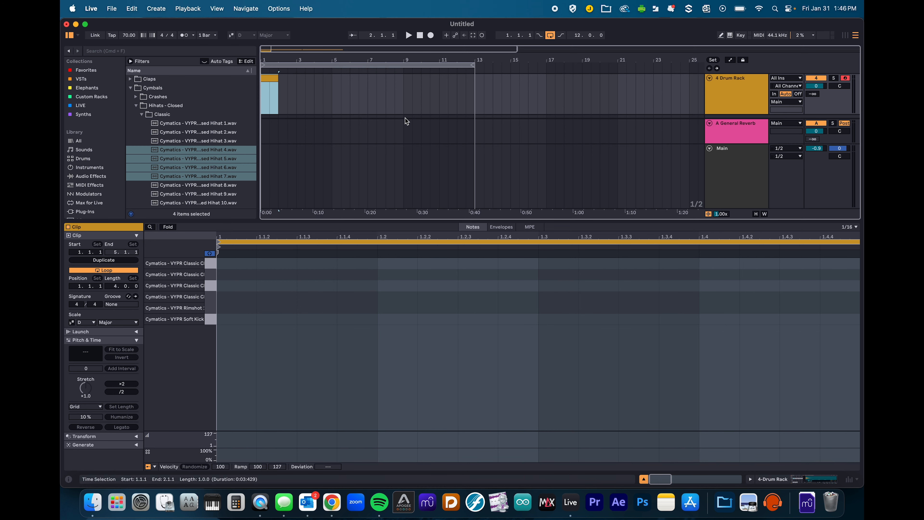
pyautogui.press('super+l')
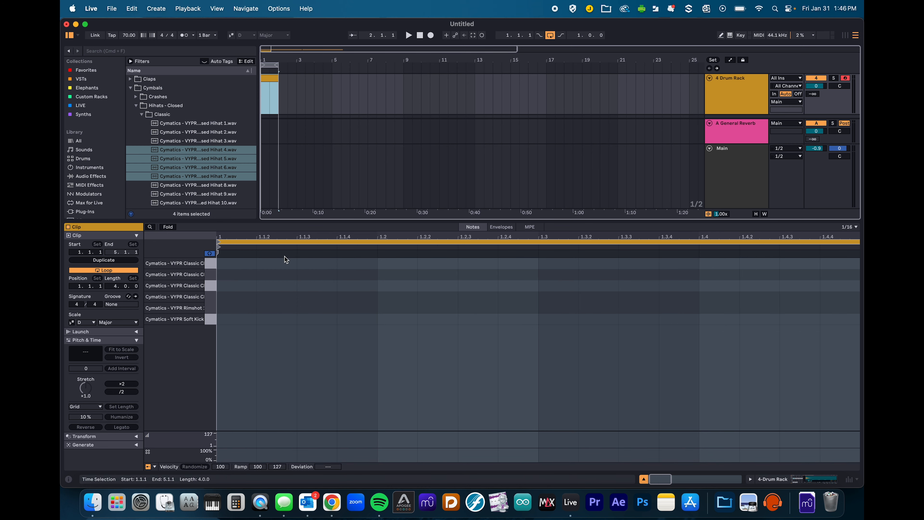
# - Draw Soft Kick notes at 1.1, 1.2.3, 1.3.4 and 1.4.1
pyautogui.press('b')
pyautogui.click(227, 319)
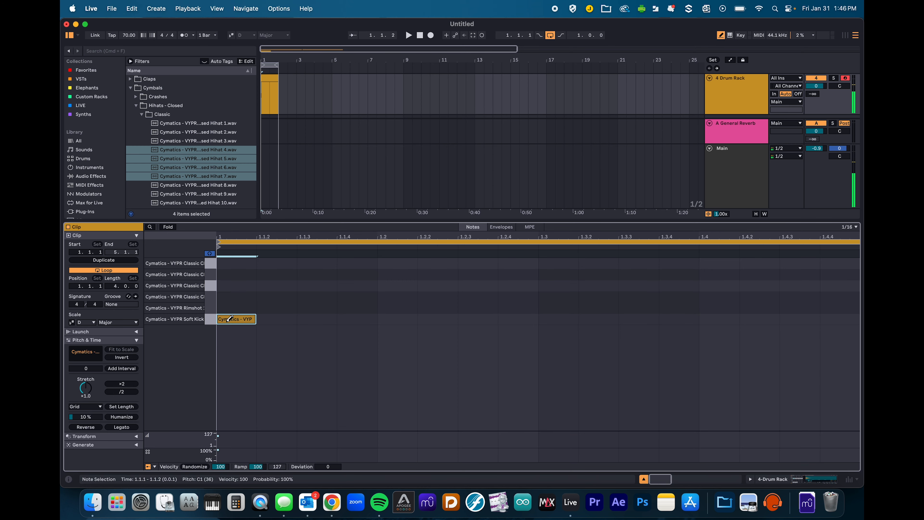
pyautogui.click(477, 319)
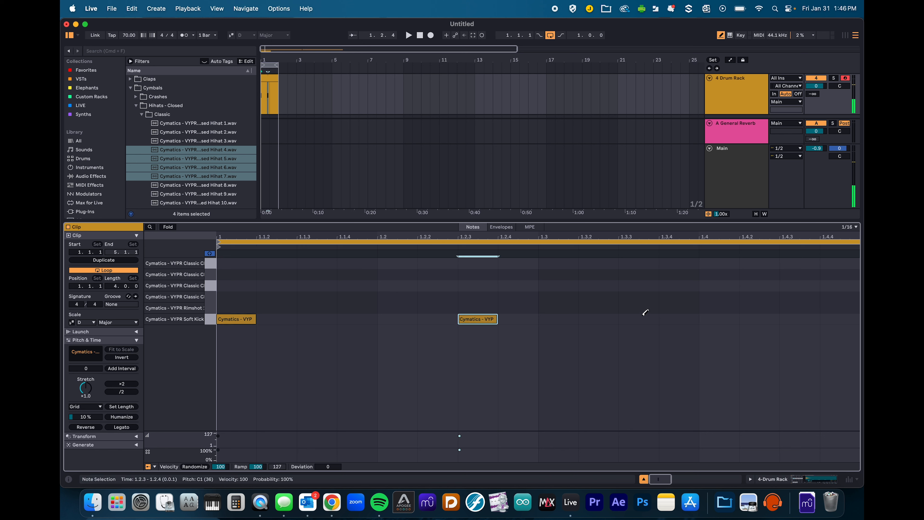
pyautogui.click(690, 320)
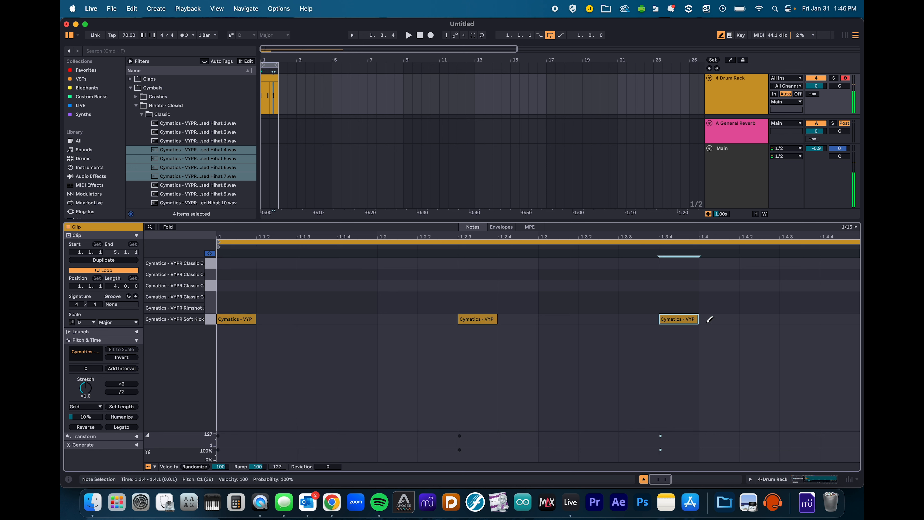
pyautogui.click(709, 319)
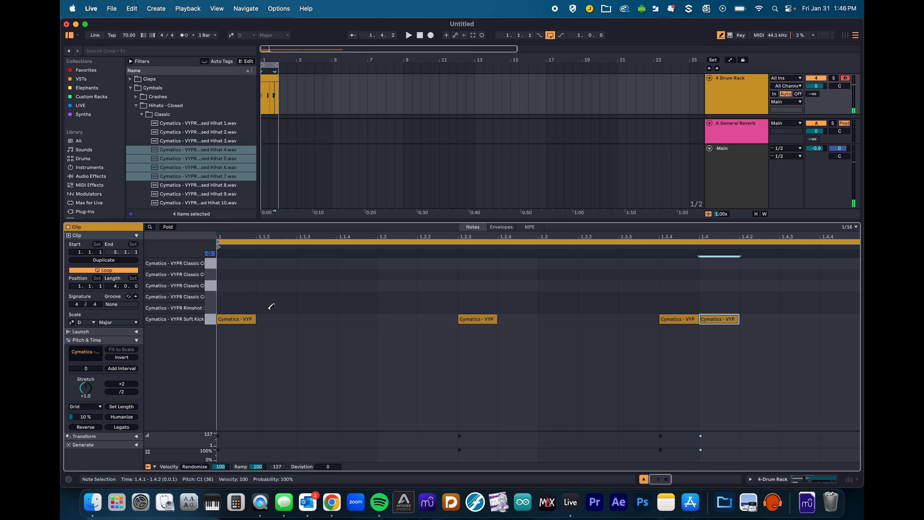
# - Loop-play the bar, adding rimshots at 1.2 and 1.3.3 and a kick at 1.3.2
pyautogui.click(269, 65)
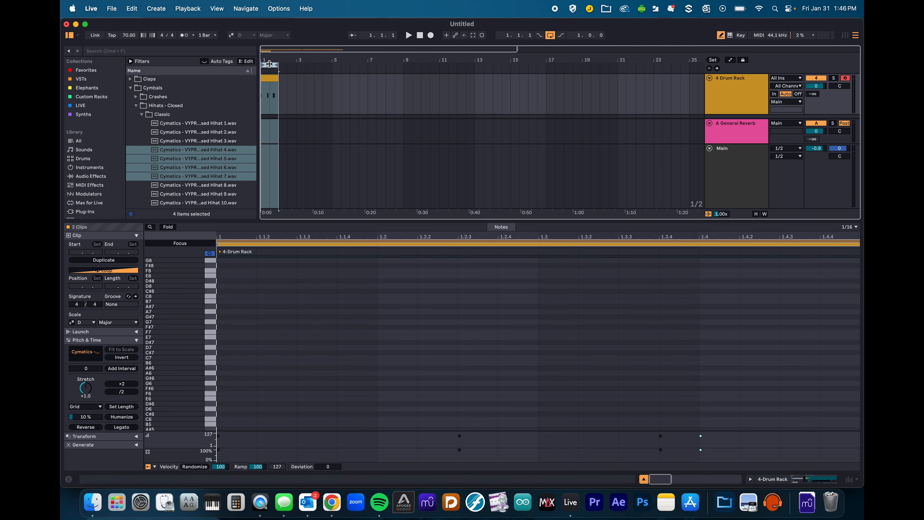
pyautogui.click(269, 88)
pyautogui.press('space')
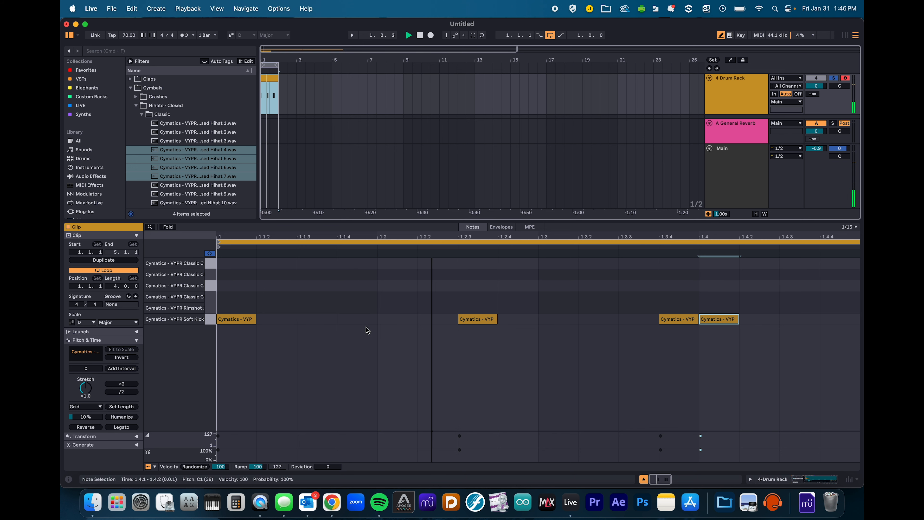
pyautogui.click(381, 295)
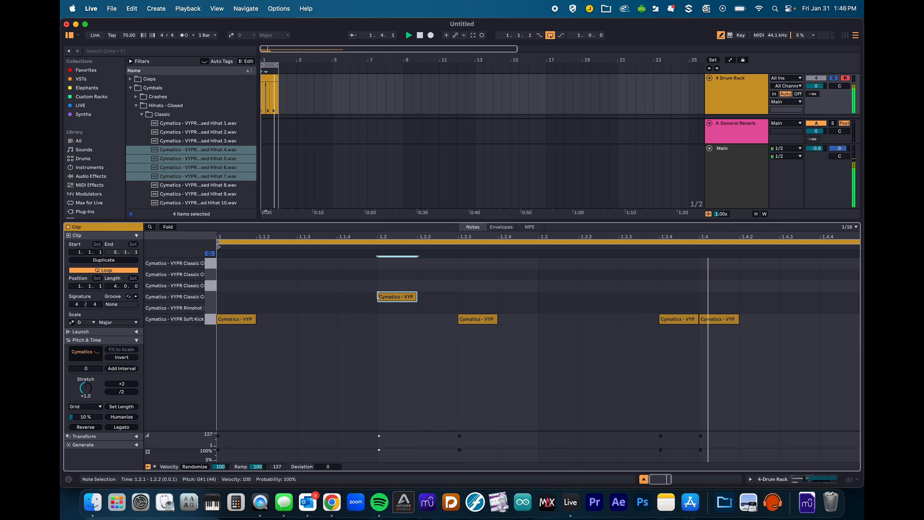
pyautogui.click(386, 308)
pyautogui.click(386, 297)
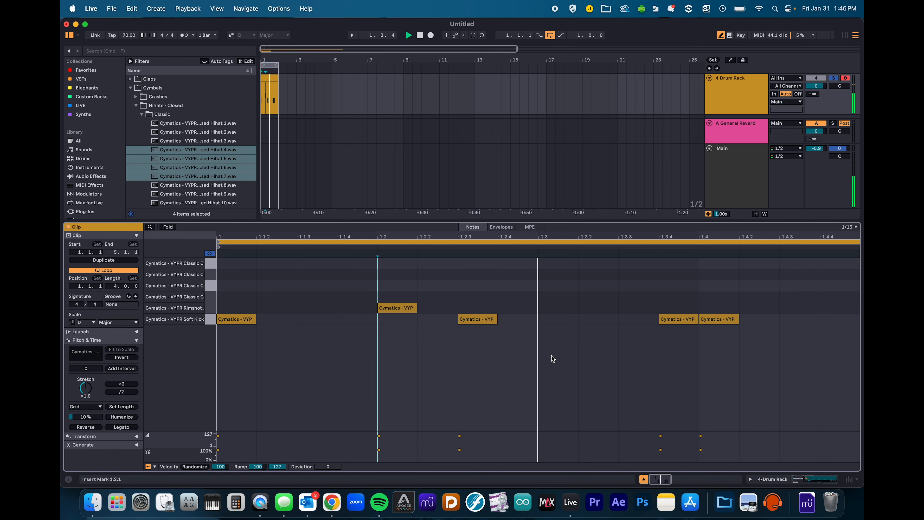
pyautogui.click(588, 319)
pyautogui.click(629, 308)
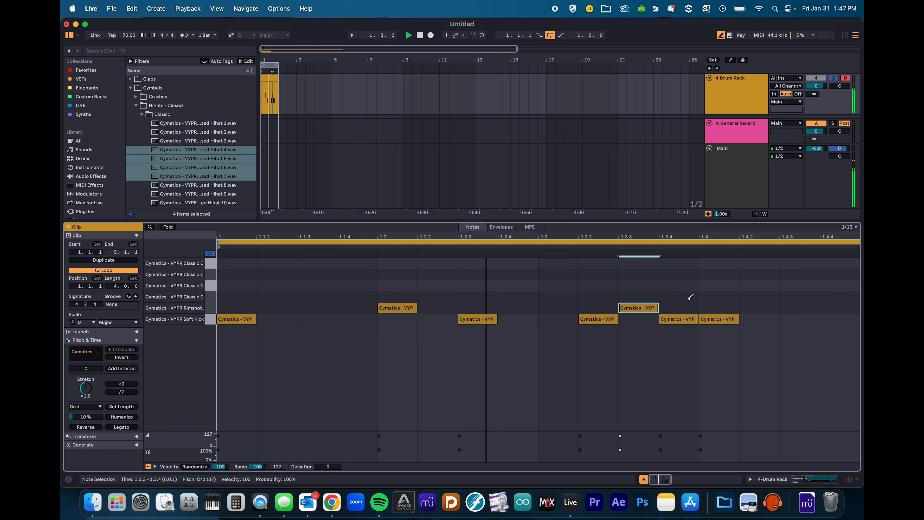
# - Draw sixteenth-note hi-hats through beats 1 and 2, alternating among the four closed-hat rows
pyautogui.click(225, 296)
pyautogui.click(277, 286)
pyautogui.click(316, 274)
pyautogui.click(358, 262)
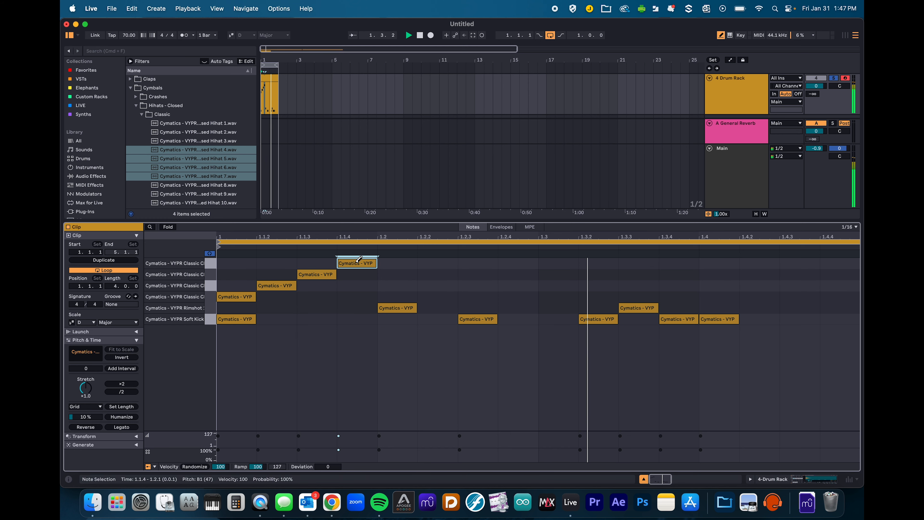
pyautogui.click(396, 274)
pyautogui.click(437, 286)
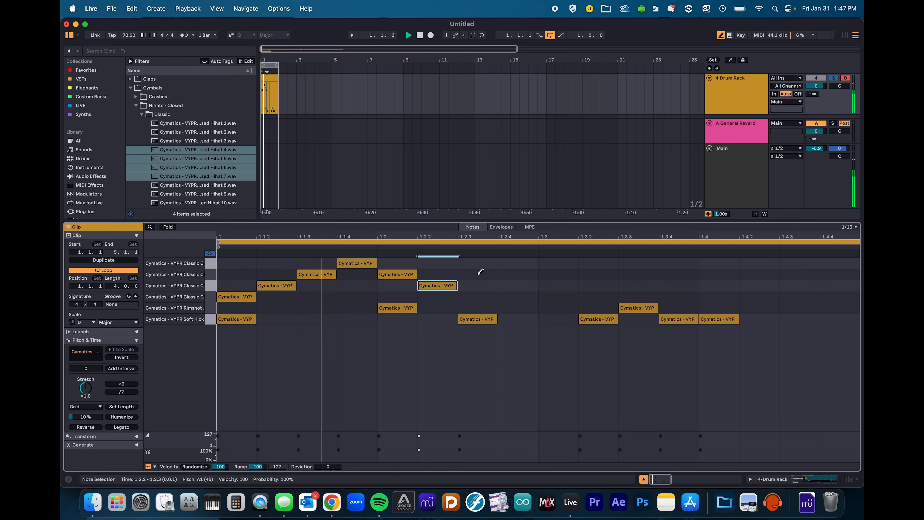
pyautogui.click(478, 274)
pyautogui.click(517, 296)
# - Continue the sixteenth-note hi-hats through beats 3 and 4 of the bar
pyautogui.click(558, 274)
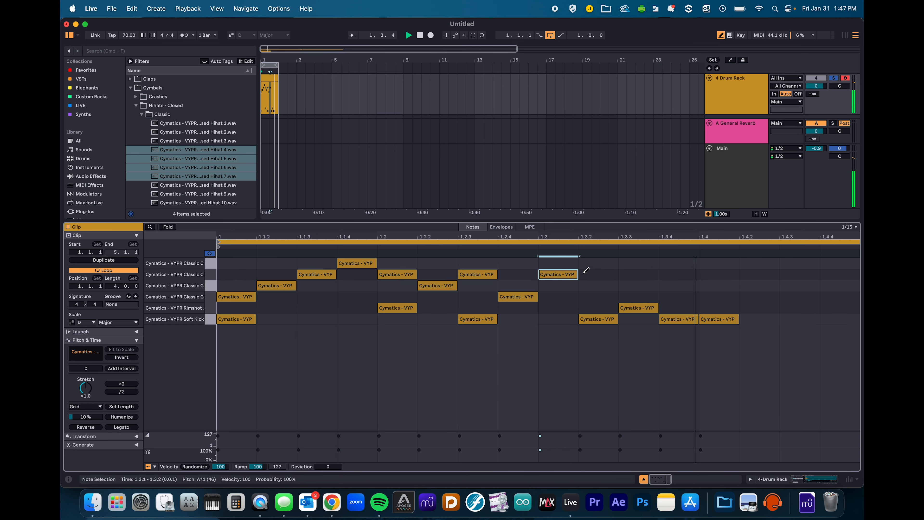
pyautogui.click(598, 274)
pyautogui.click(639, 286)
pyautogui.click(681, 274)
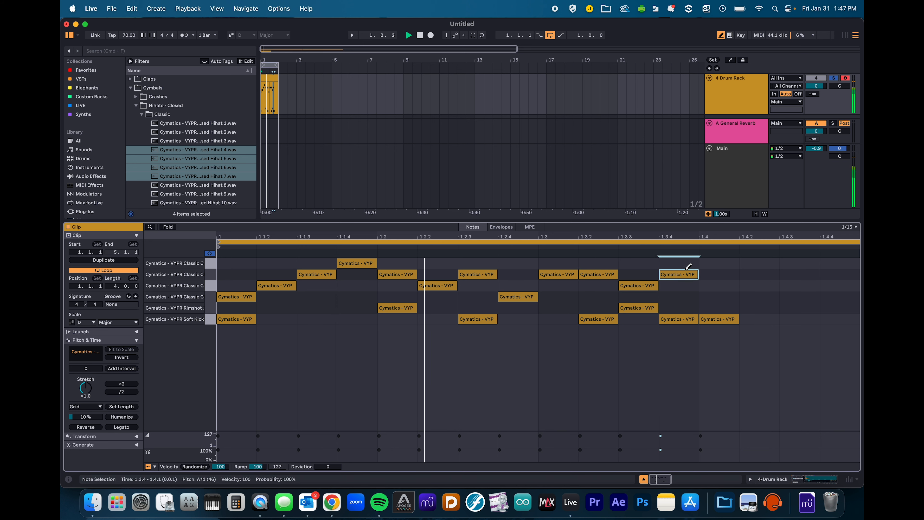
pyautogui.click(719, 263)
pyautogui.click(759, 296)
pyautogui.click(797, 286)
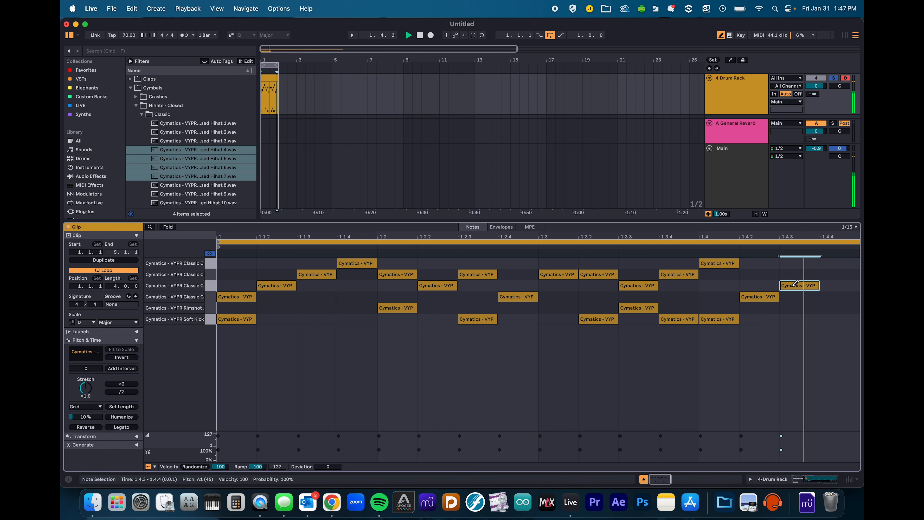
pyautogui.click(835, 274)
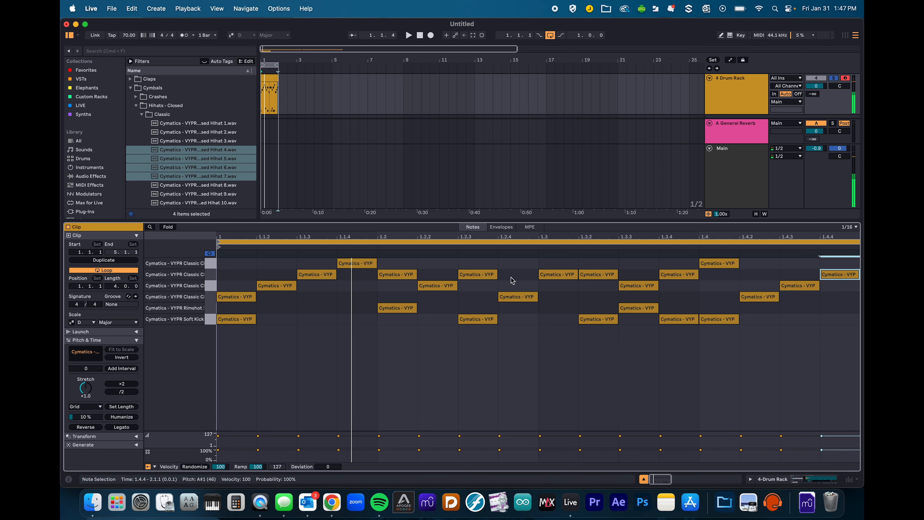
# - Select all hi-hats, enlarge the velocity lane and lower their velocities
pyautogui.click(856, 301)
pyautogui.moveTo(855, 302); pyautogui.dragTo(276, 269)
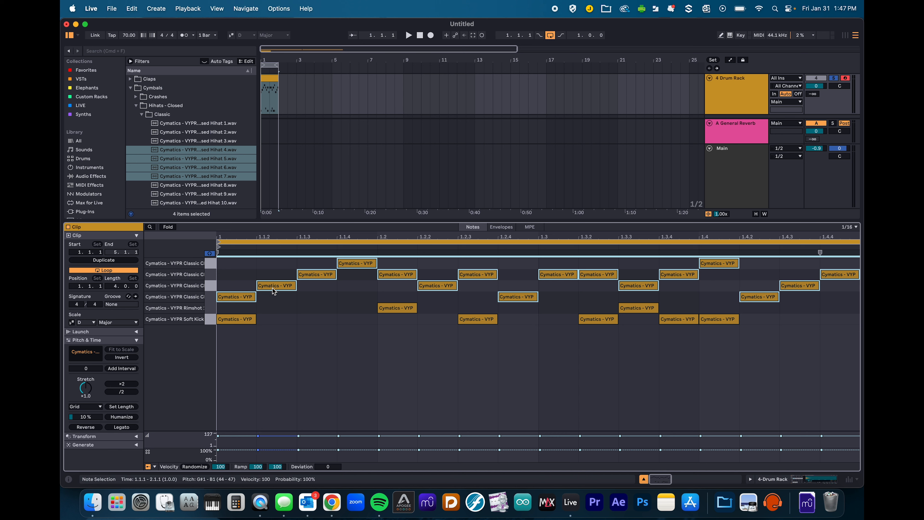
pyautogui.moveTo(241, 431); pyautogui.dragTo(245, 368)
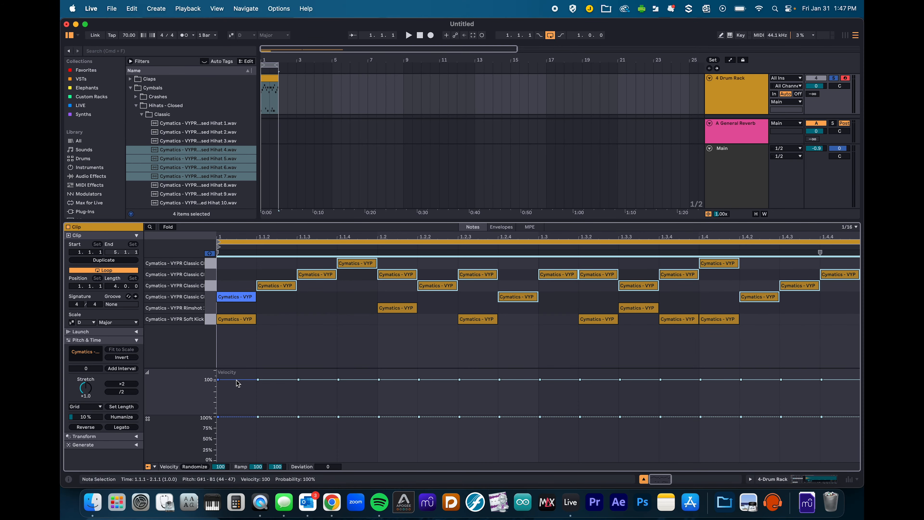
pyautogui.moveTo(238, 295); pyautogui.dragTo(238, 307)
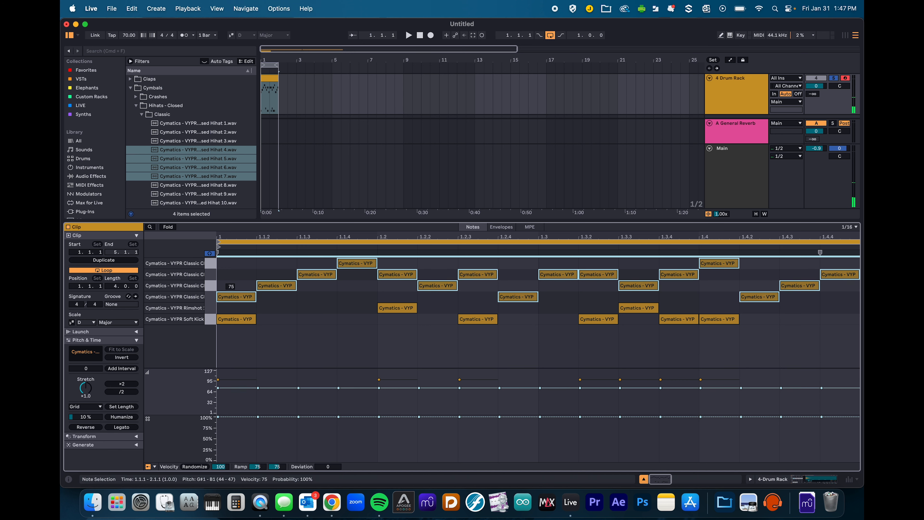
# - Accent hi-hats on each beat (117, 115, 118, 108) and adjust a few offbeat ones
pyautogui.click(243, 283)
pyautogui.moveTo(238, 296); pyautogui.dragTo(237, 280)
pyautogui.moveTo(395, 275); pyautogui.dragTo(394, 260)
pyautogui.moveTo(548, 276); pyautogui.dragTo(548, 261)
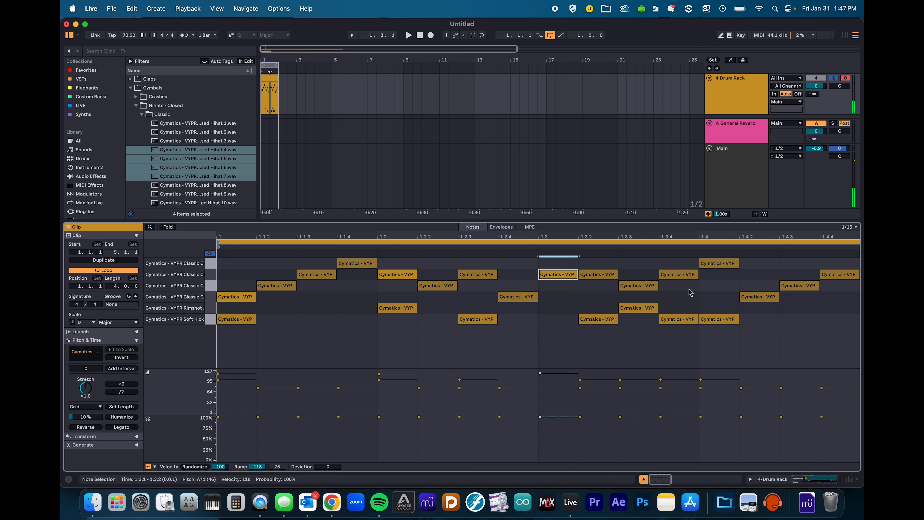
pyautogui.moveTo(712, 263); pyautogui.dragTo(713, 251)
pyautogui.click(642, 287)
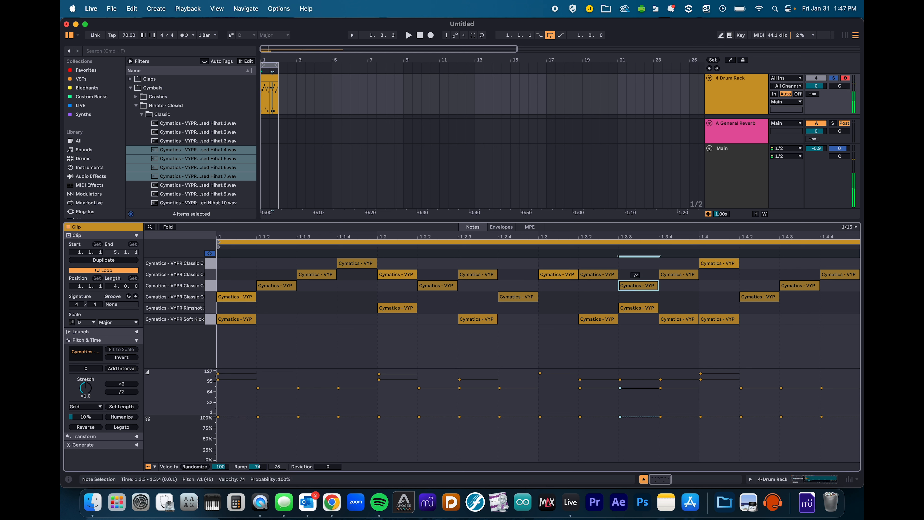
pyautogui.click(480, 276)
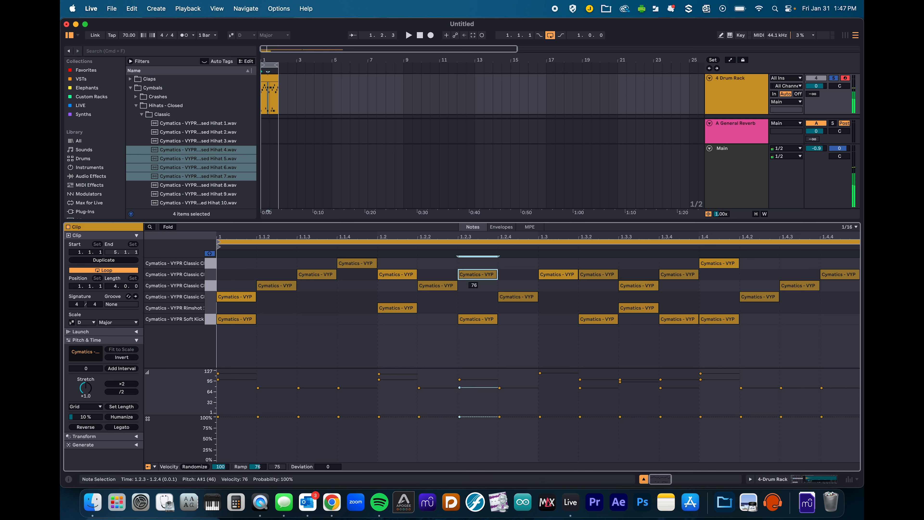
pyautogui.click(313, 275)
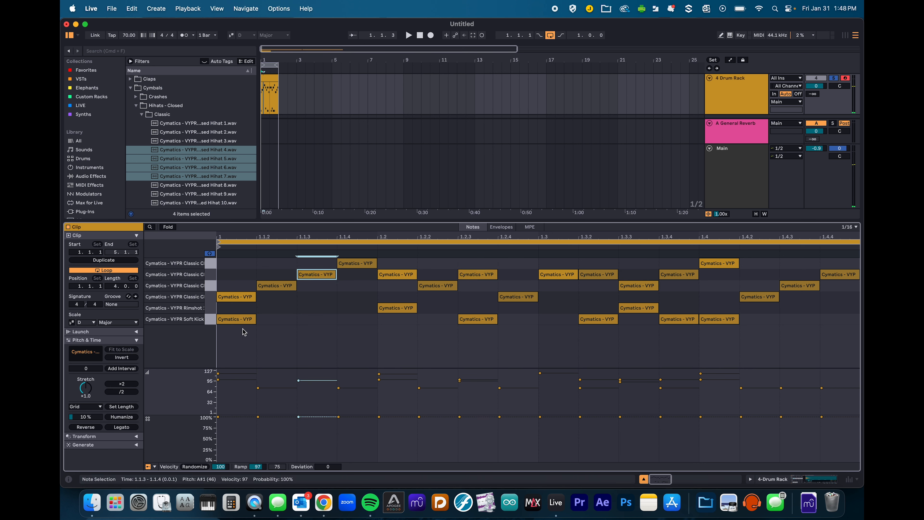
# - Set all kicks to velocity 127 and raise both rimshots to 102
pyautogui.click(210, 319)
pyautogui.moveTo(230, 320); pyautogui.dragTo(230, 308)
pyautogui.click(211, 308)
pyautogui.moveTo(408, 310); pyautogui.dragTo(407, 311)
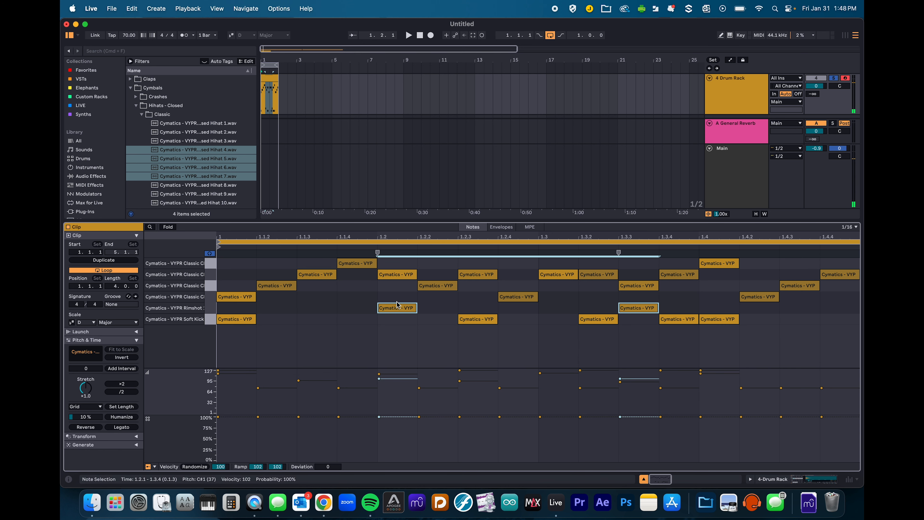
# - Play the beat, then show the Drum Rack device instead of the clip notes
pyautogui.press('space')
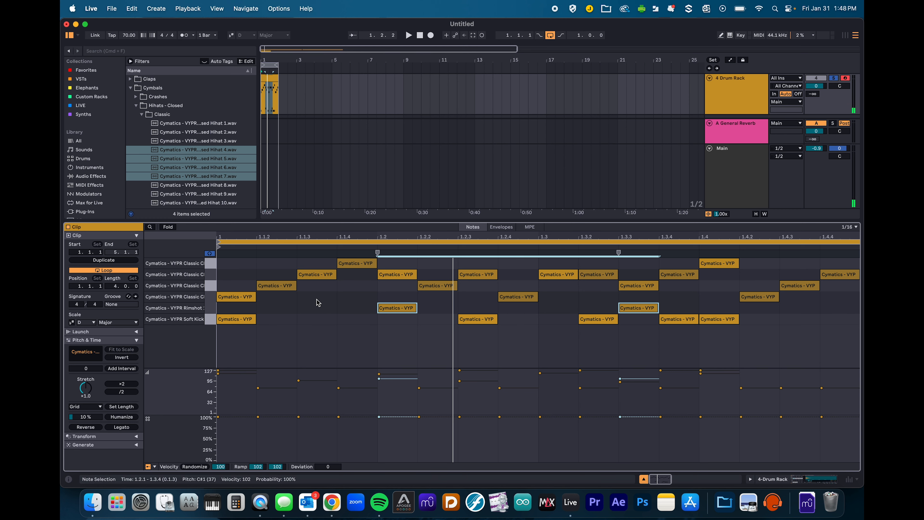
pyautogui.press('Tab')
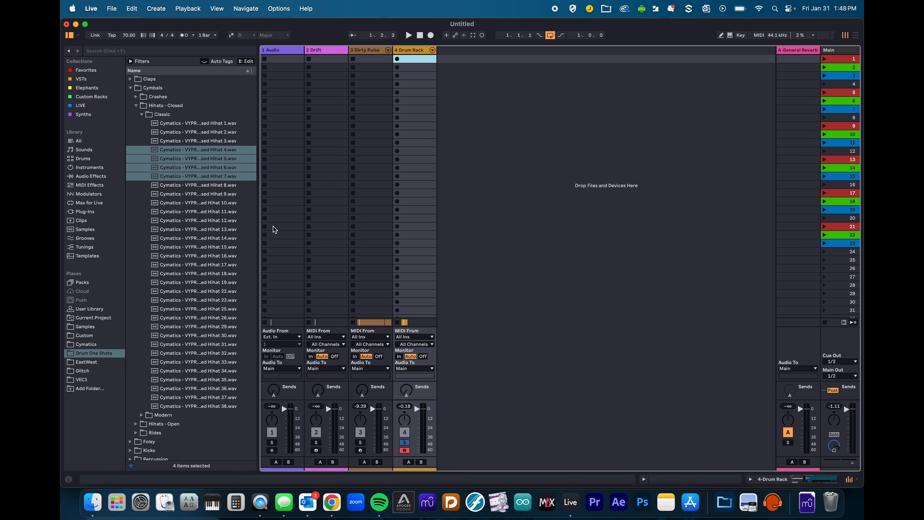
pyautogui.press('Tab')
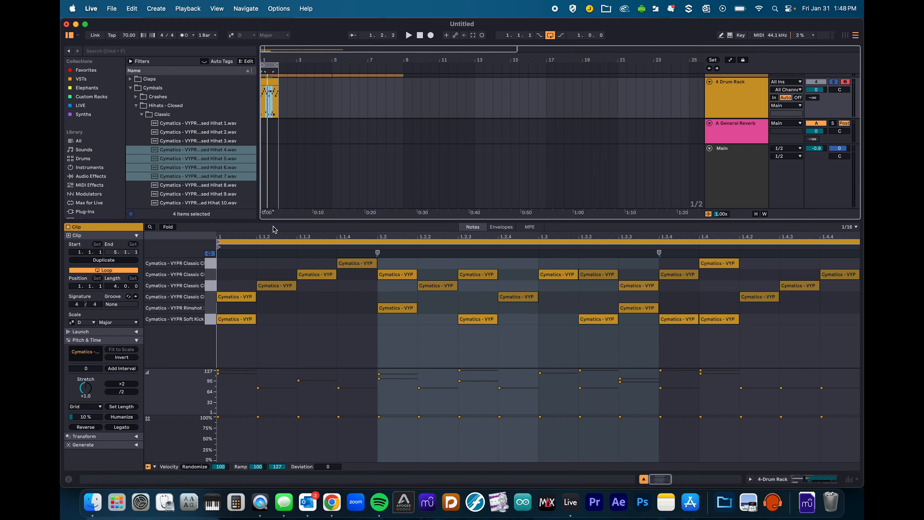
pyautogui.hotkey('shift', 'Tab')
pyautogui.click(135, 390)
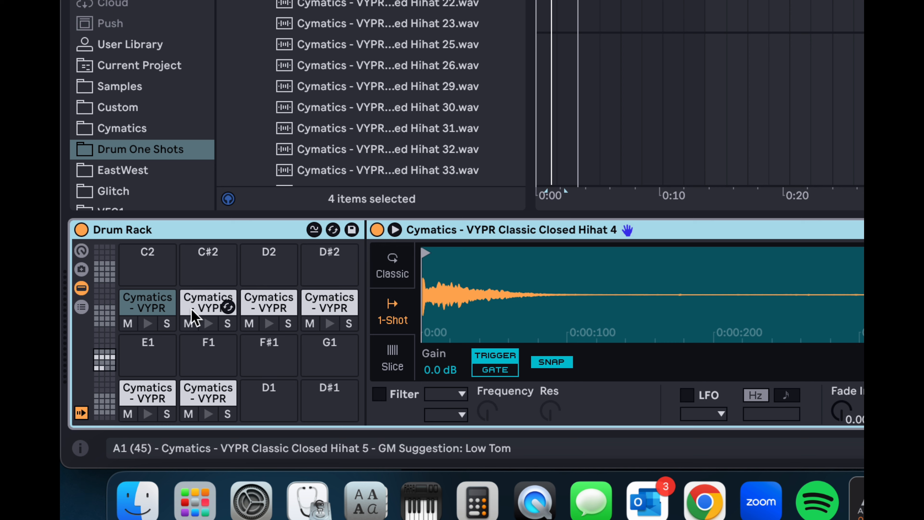
# - Preview the C2–D#2 hi-hat pads and Rimshot 11, cancelling the E1 hot-swap
pyautogui.click(165, 308)
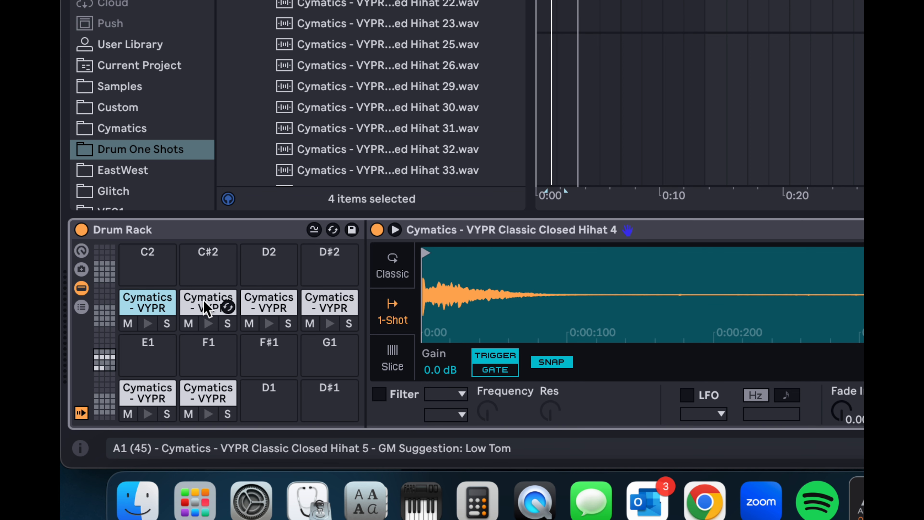
pyautogui.click(207, 305)
pyautogui.click(263, 306)
pyautogui.click(325, 307)
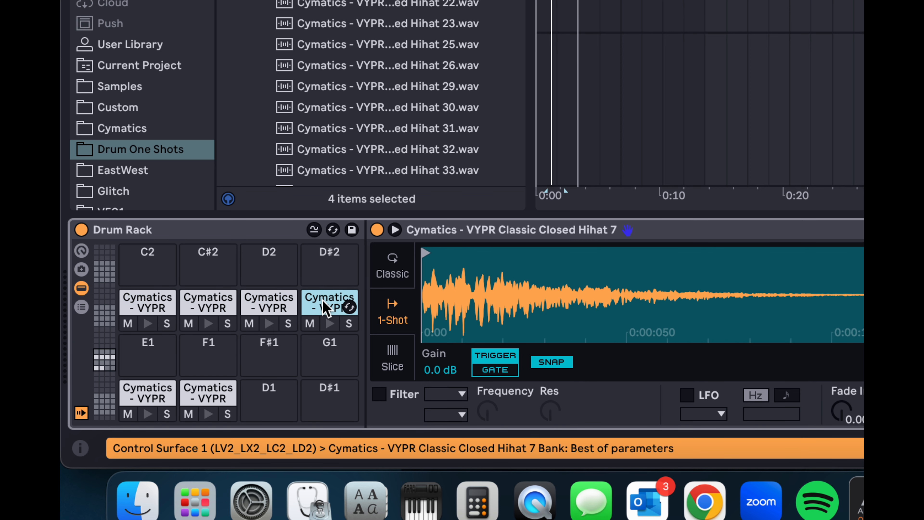
pyautogui.click(211, 395)
pyautogui.click(166, 398)
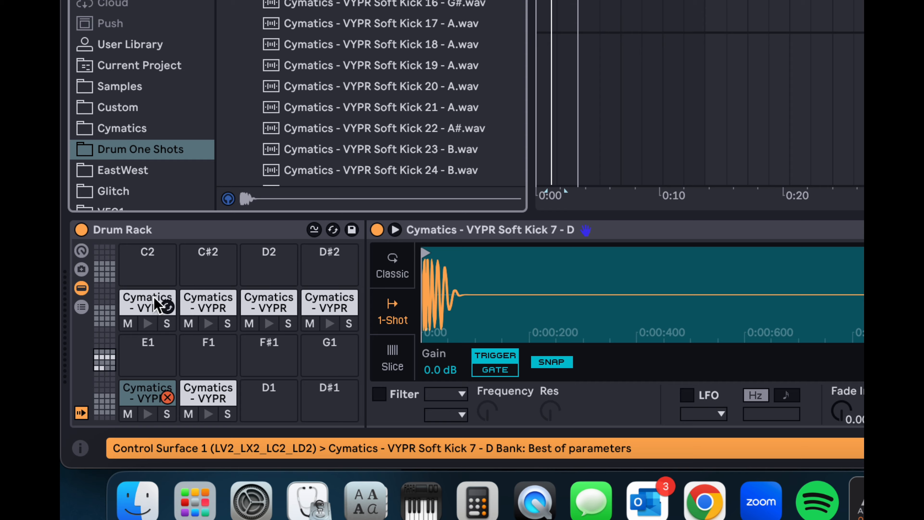
pyautogui.click(167, 398)
pyautogui.click(160, 305)
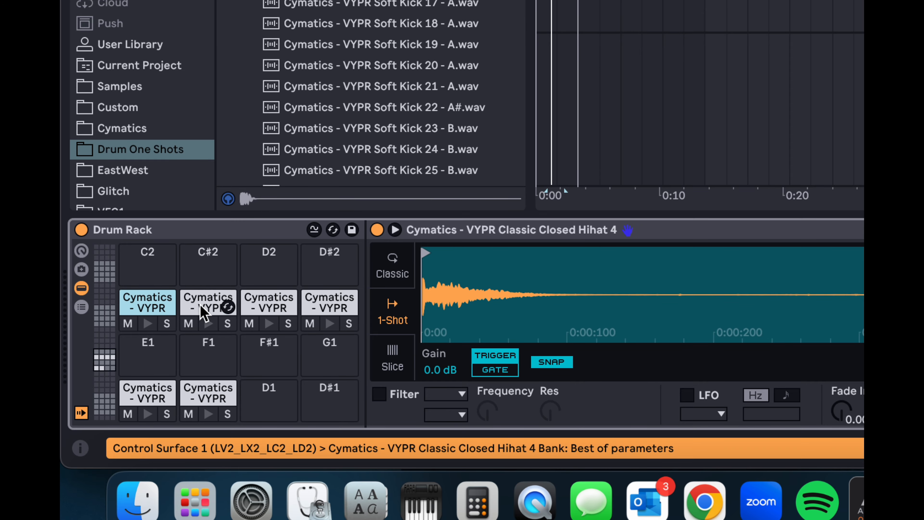
pyautogui.click(201, 308)
pyautogui.click(205, 395)
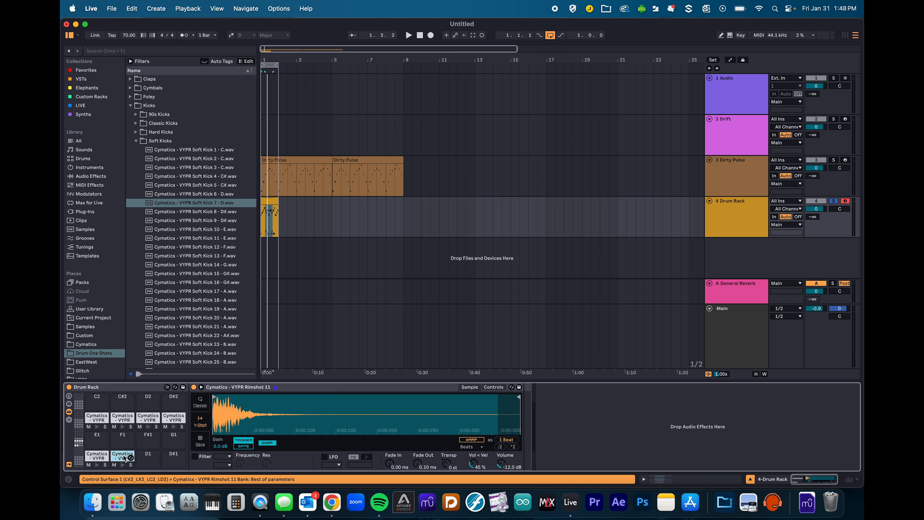
# - Insert Hybrid Reverb after the Rimshot 11 sample in the Drum Rack chain
pyautogui.click(83, 107)
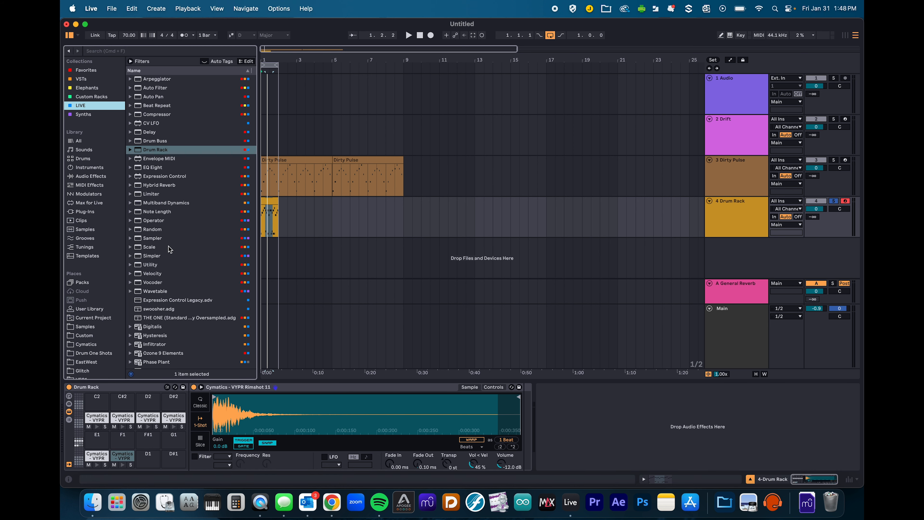
pyautogui.click(162, 185)
pyautogui.moveTo(471, 418); pyautogui.dragTo(525, 398)
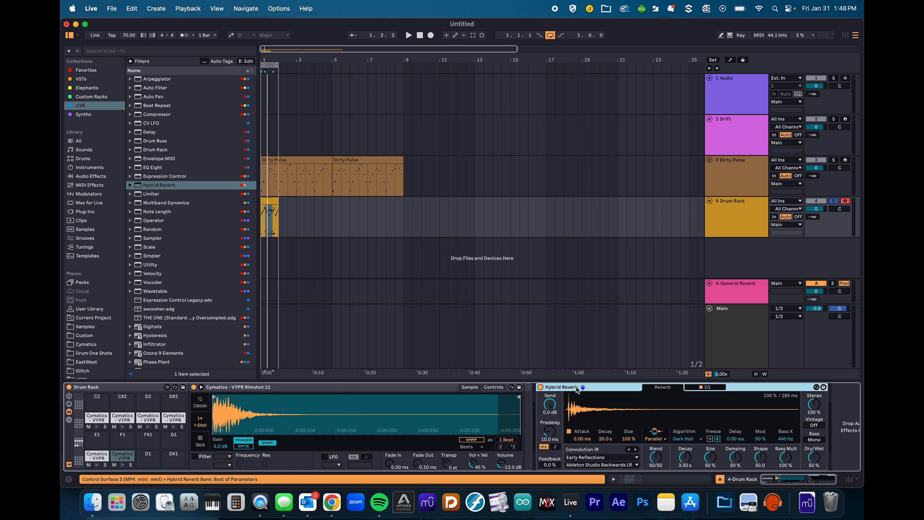
pyautogui.moveTo(541, 389); pyautogui.dragTo(525, 398)
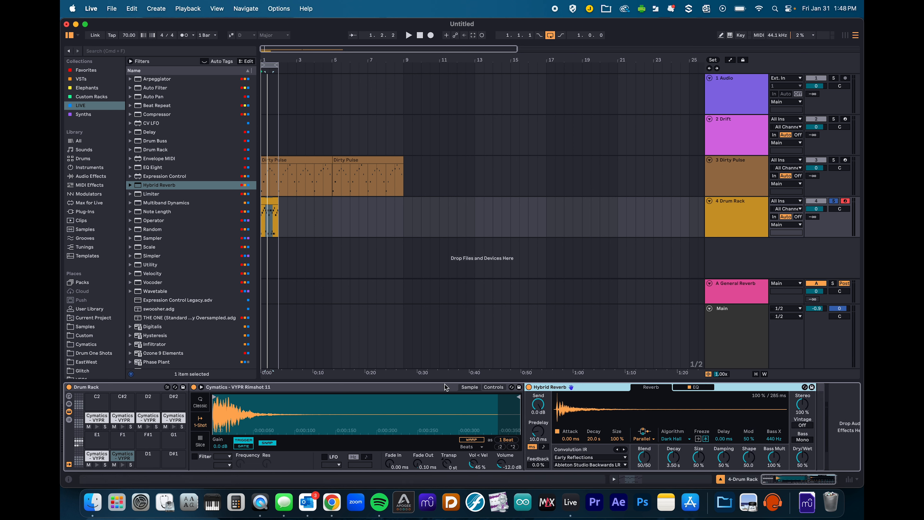
# - Trim the rimshot reverb's decay to about 1.33 s and listen to the loop
pyautogui.click(412, 391)
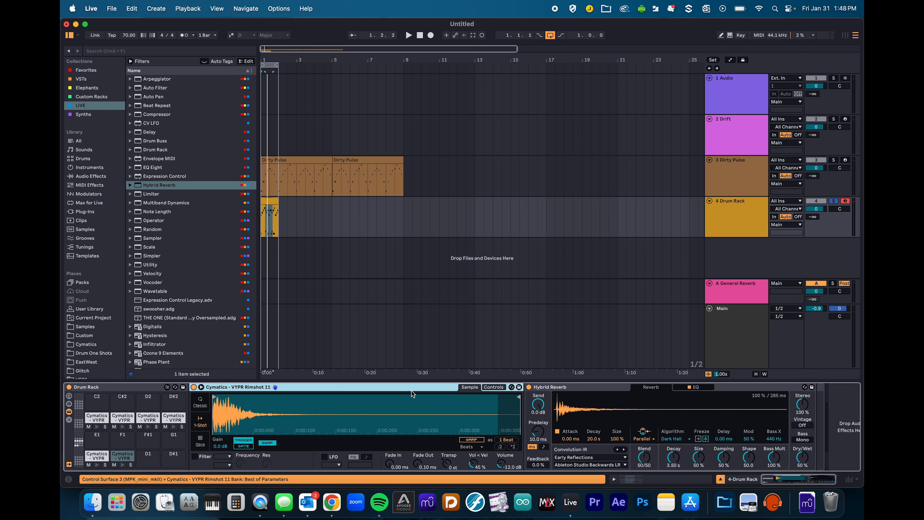
pyautogui.click(121, 458)
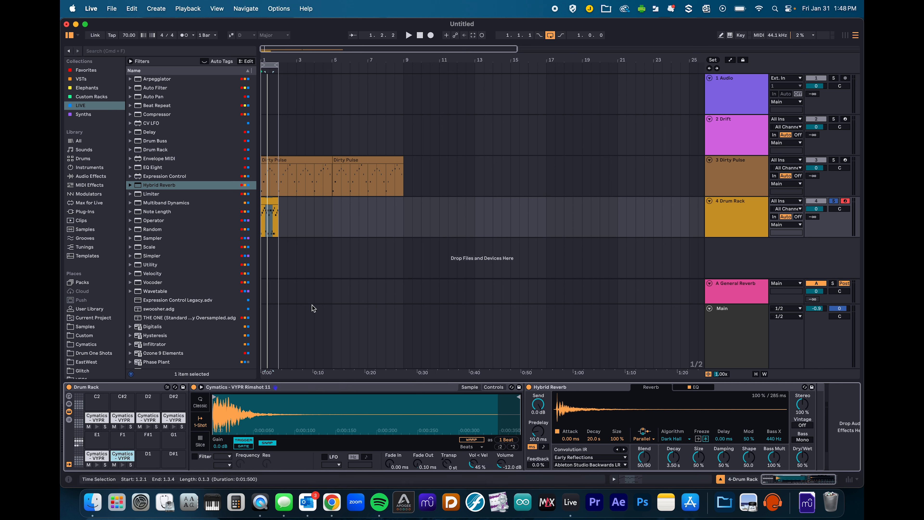
pyautogui.moveTo(676, 457); pyautogui.dragTo(677, 473)
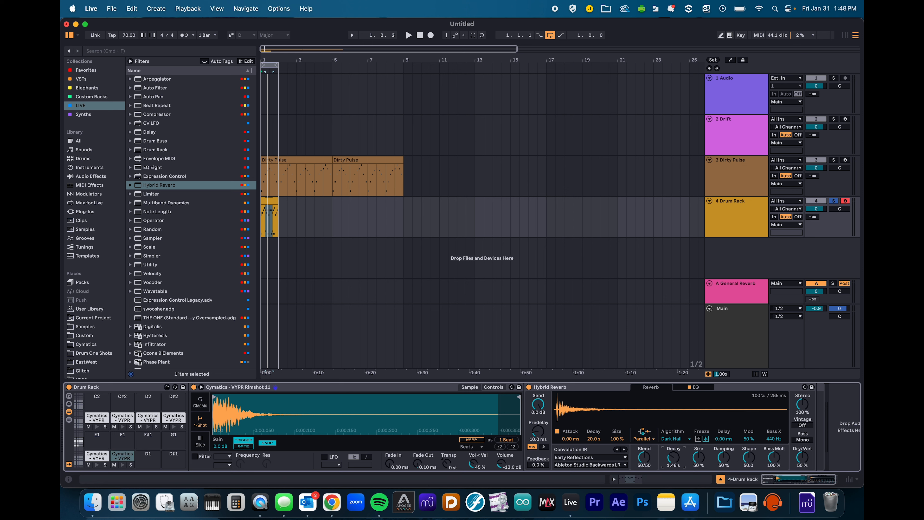
pyautogui.press('space')
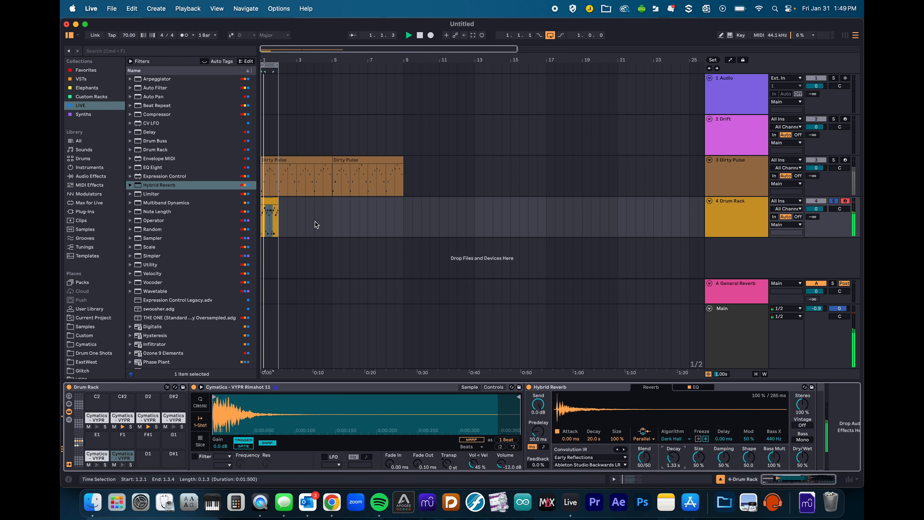
pyautogui.click(271, 202)
pyautogui.press('space')
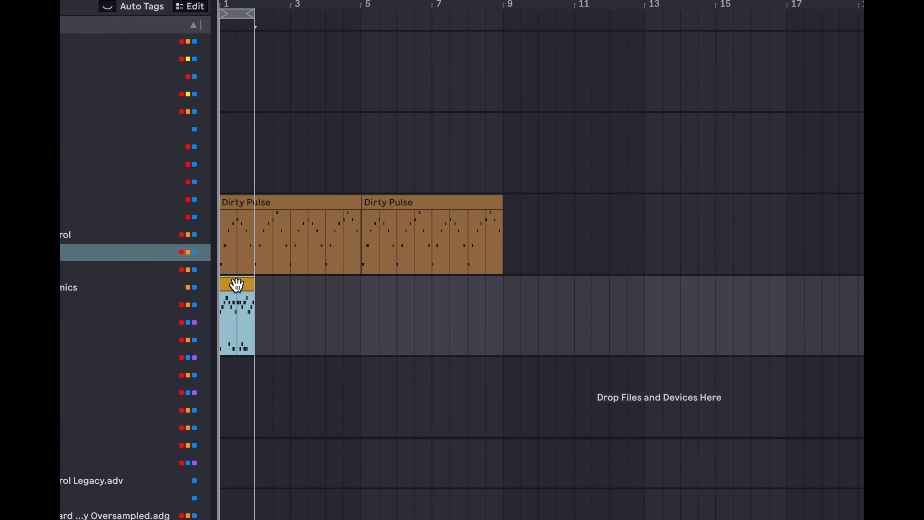
# - Duplicate the bar into bar 2, loop bars 1–3 and consolidate both clips into one
pyautogui.hotkey('ctrl', 'd')
pyautogui.moveTo(254, 13); pyautogui.dragTo(293, 16)
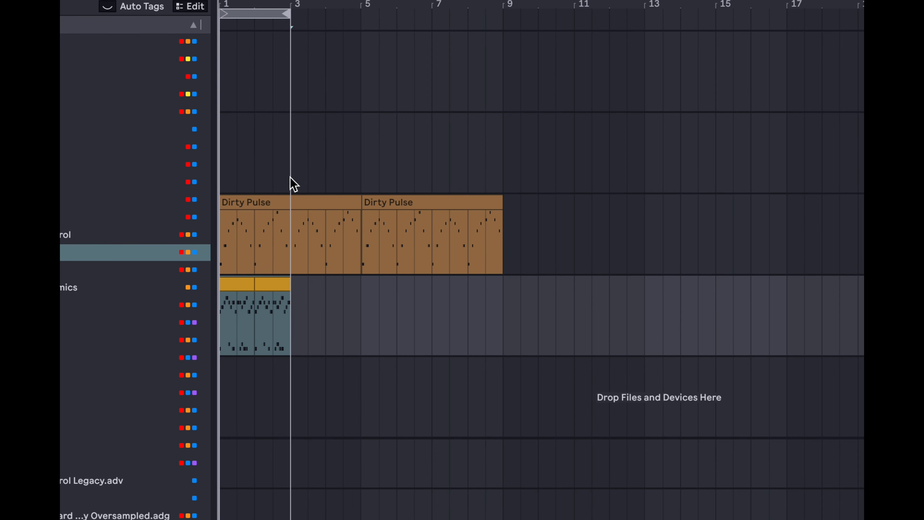
pyautogui.click(271, 285)
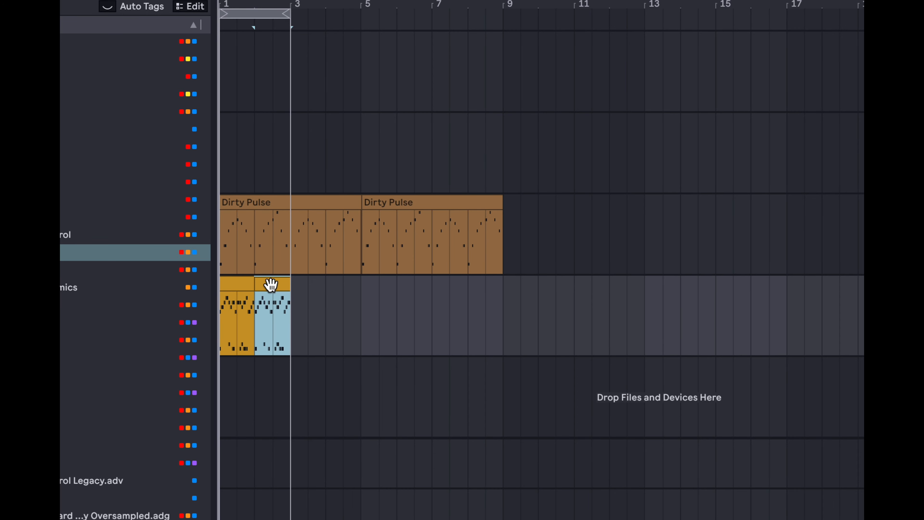
pyautogui.keyDown('shift'); pyautogui.click(238, 284); pyautogui.keyUp('shift')
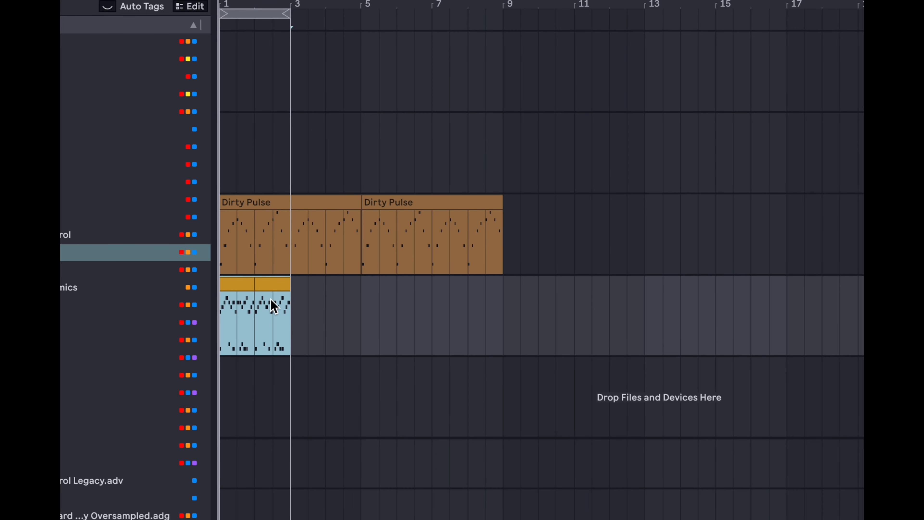
pyautogui.click(264, 283)
pyautogui.keyDown('shift'); pyautogui.click(237, 282); pyautogui.keyUp('shift')
pyautogui.press('super+j')
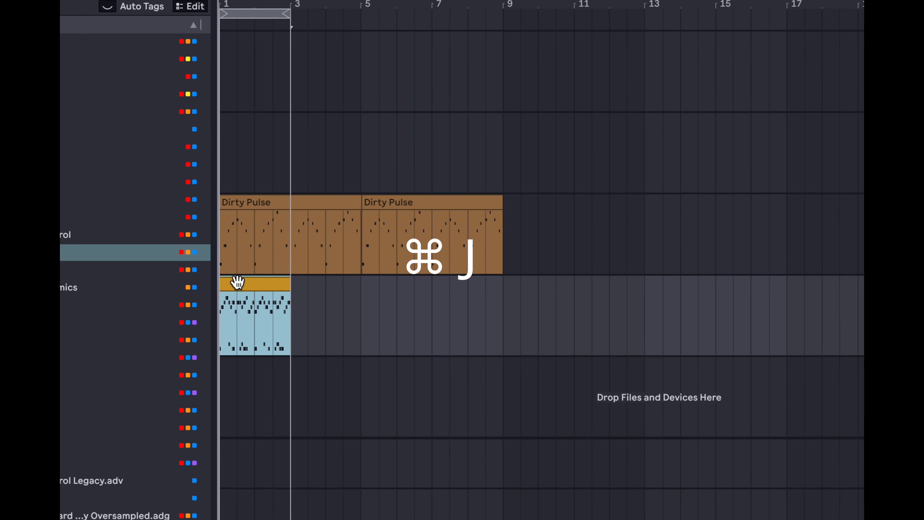
pyautogui.rightClick(238, 282)
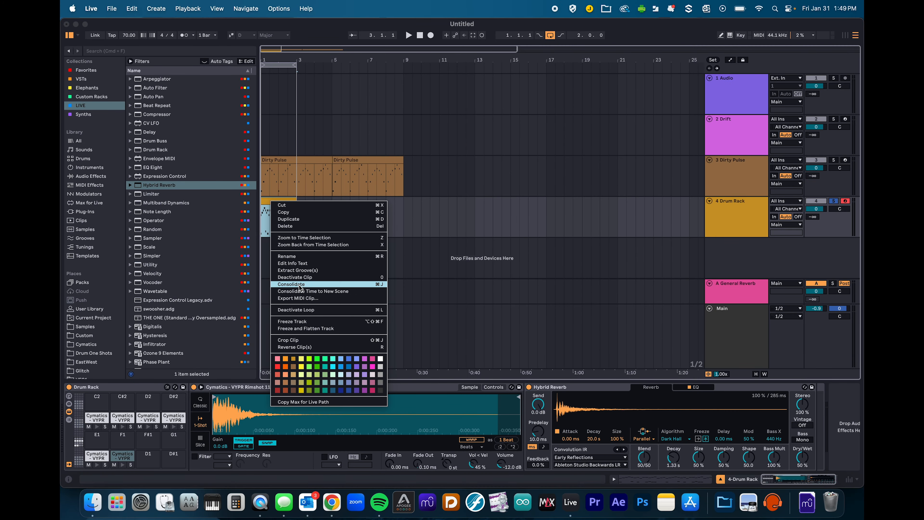
pyautogui.click(299, 284)
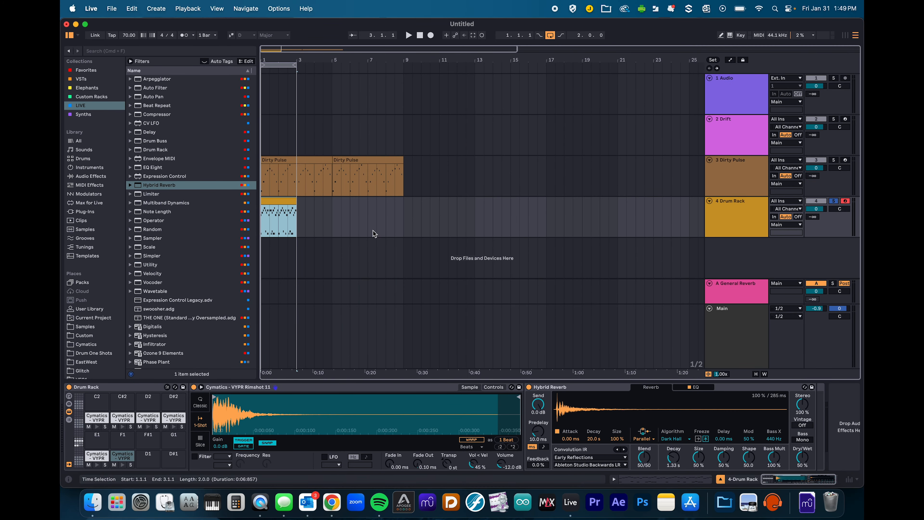
pyautogui.doubleClick(278, 203)
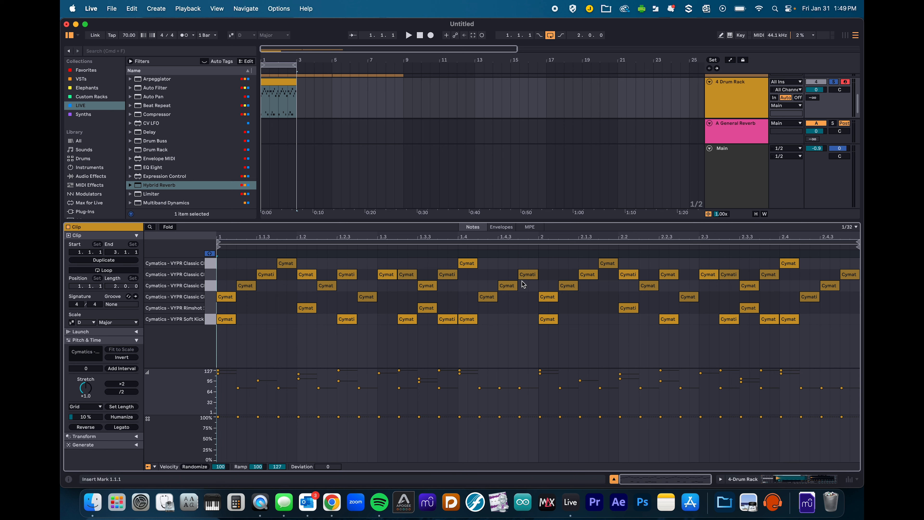
# - Shift bar-2 hi-hats between rows, copy a rimshot to 2.4.3, delete the 2.3.4 kick, copy a kick to 2.1.4
pyautogui.moveTo(547, 297); pyautogui.dragTo(587, 298)
pyautogui.click(631, 275)
pyautogui.moveTo(632, 275); pyautogui.dragTo(649, 264)
pyautogui.moveTo(713, 279); pyautogui.dragTo(713, 288)
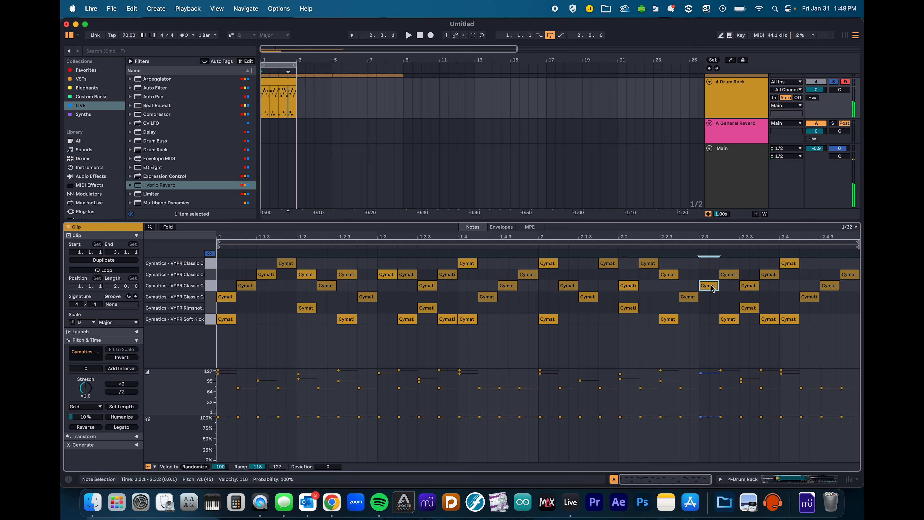
pyautogui.moveTo(757, 309); pyautogui.dragTo(811, 326)
pyautogui.click(795, 322)
pyautogui.click(769, 321)
pyautogui.press('BackSpace')
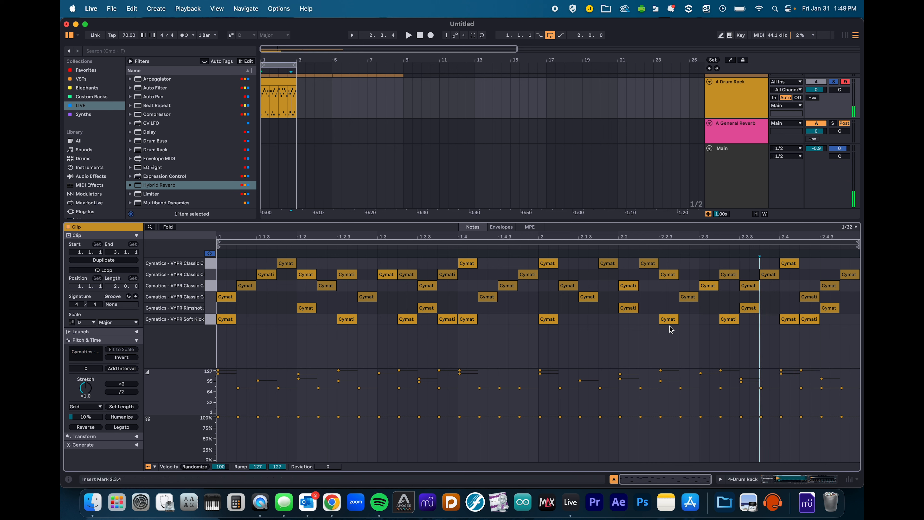
pyautogui.moveTo(670, 319); pyautogui.dragTo(605, 324)
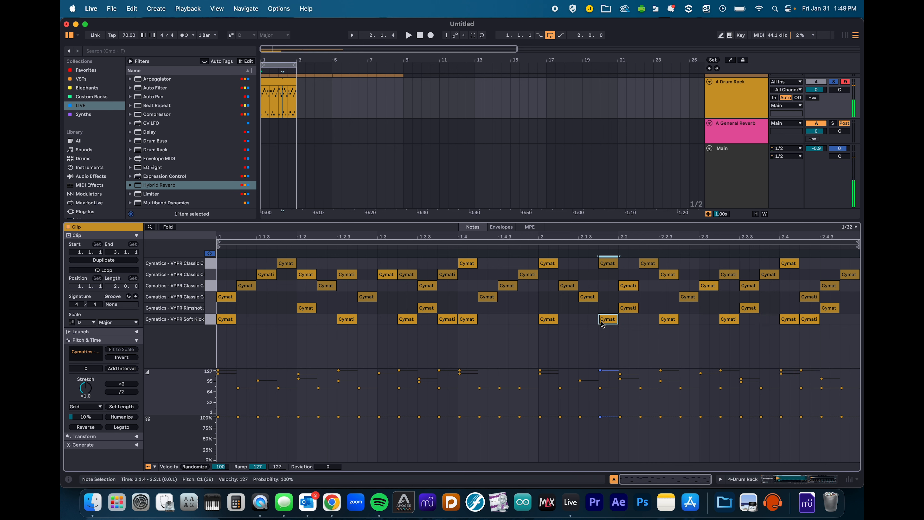
# - Play the clip, shorten the 2.4.3 rimshot and select bar 2's lower-row notes
pyautogui.press('space')
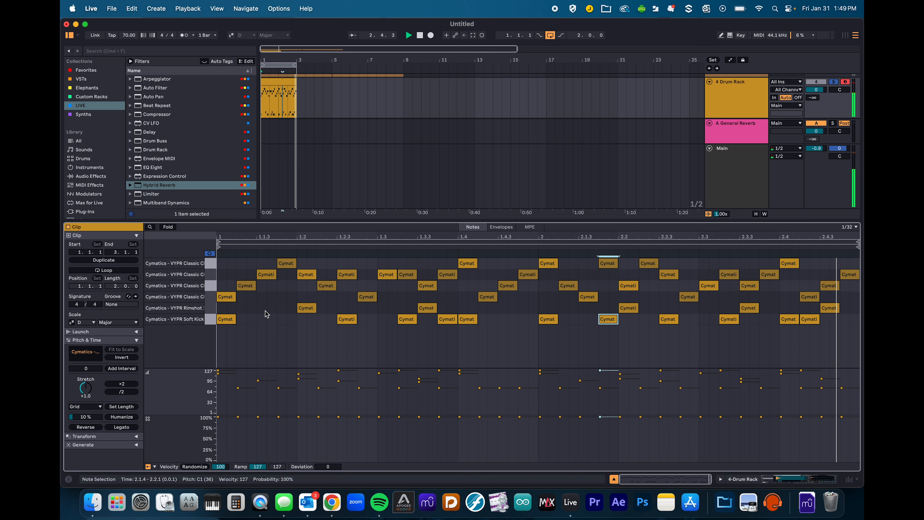
pyautogui.scroll(5, 790, 314)
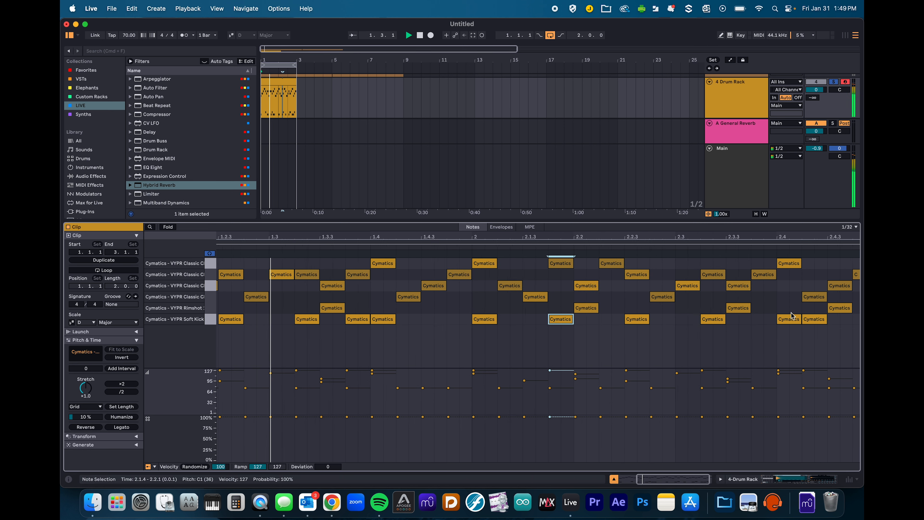
pyautogui.hscroll(3, 791, 313)
pyautogui.moveTo(815, 308); pyautogui.dragTo(850, 308)
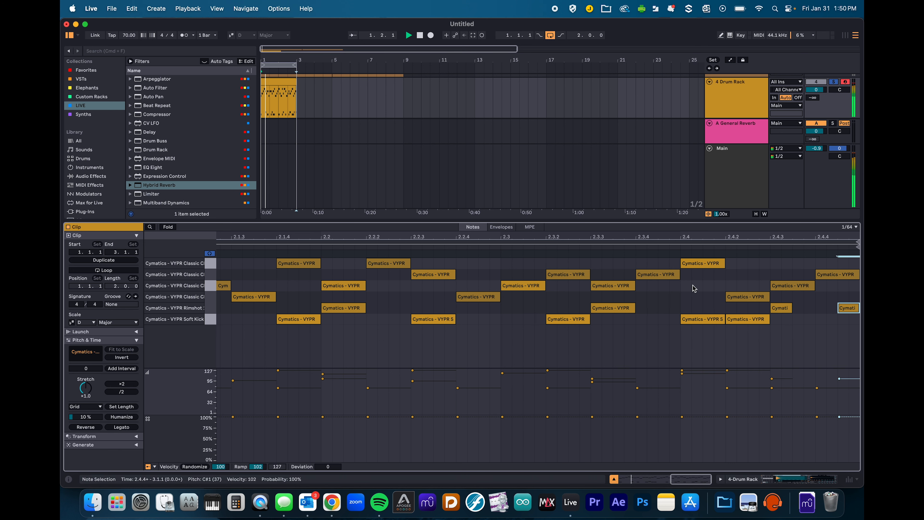
pyautogui.hscroll(-1, 588, 298)
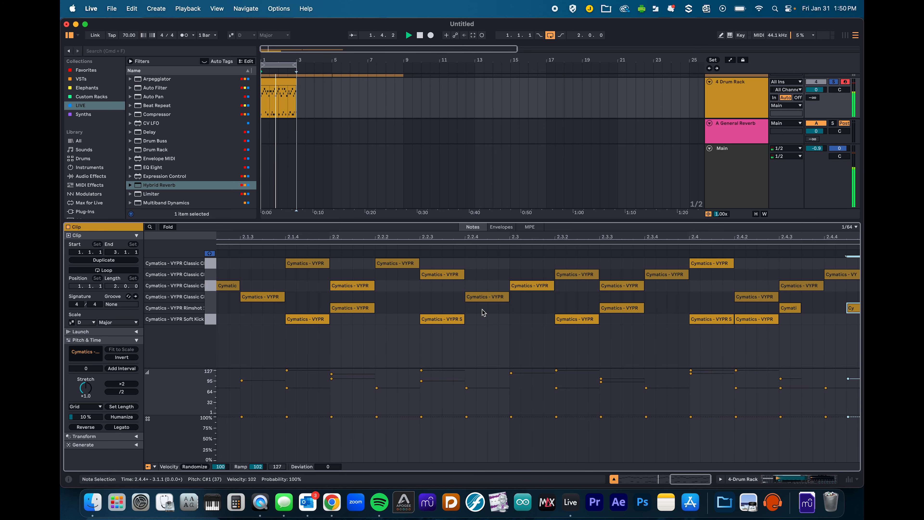
pyautogui.scroll(-5, 483, 313)
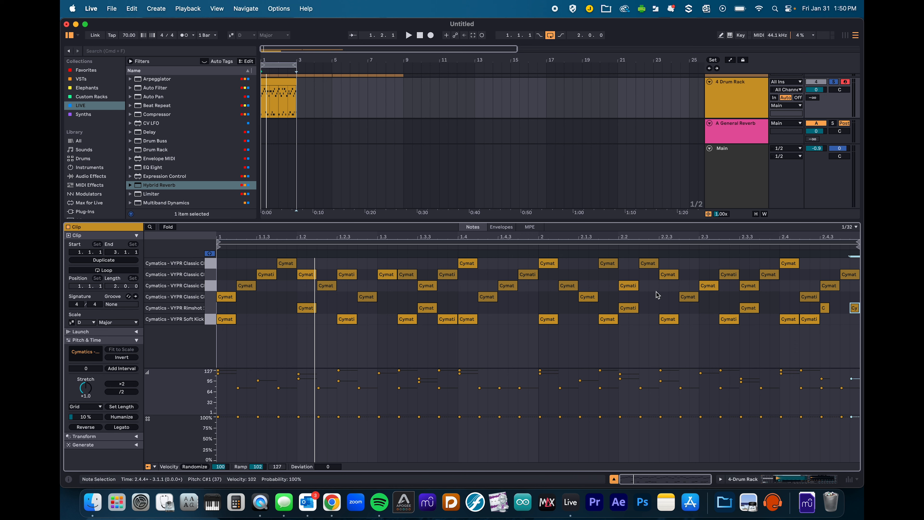
pyautogui.moveTo(543, 299); pyautogui.dragTo(859, 344)
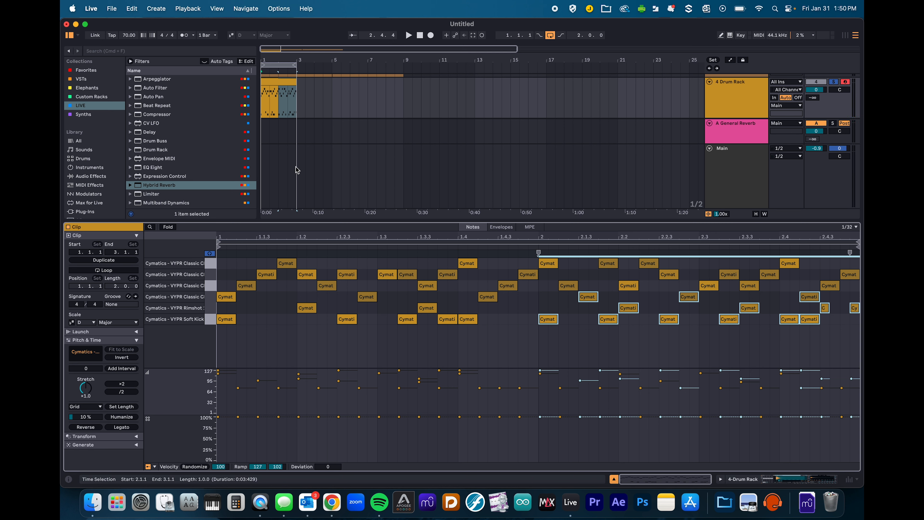
# - Shrink the clip editor to enlarge the arrangement and select the drum clip
pyautogui.moveTo(297, 220); pyautogui.dragTo(337, 365)
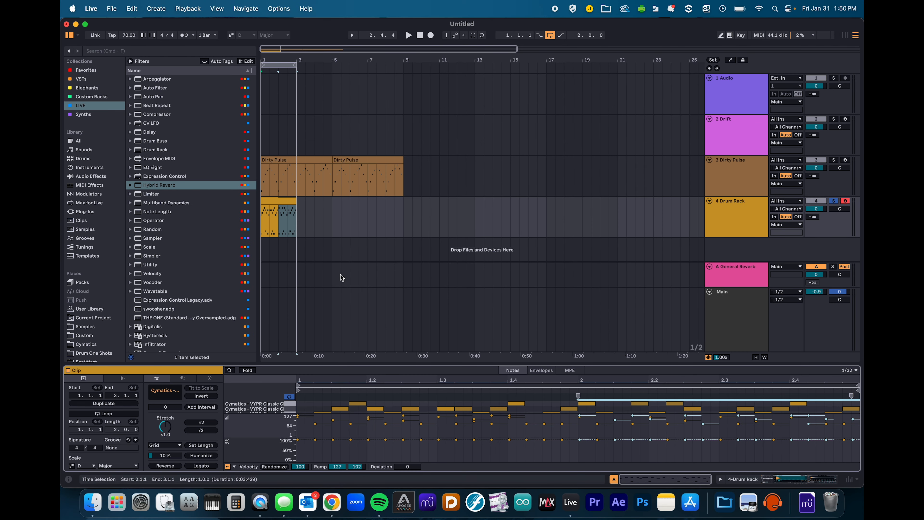
pyautogui.moveTo(331, 416); pyautogui.dragTo(342, 454)
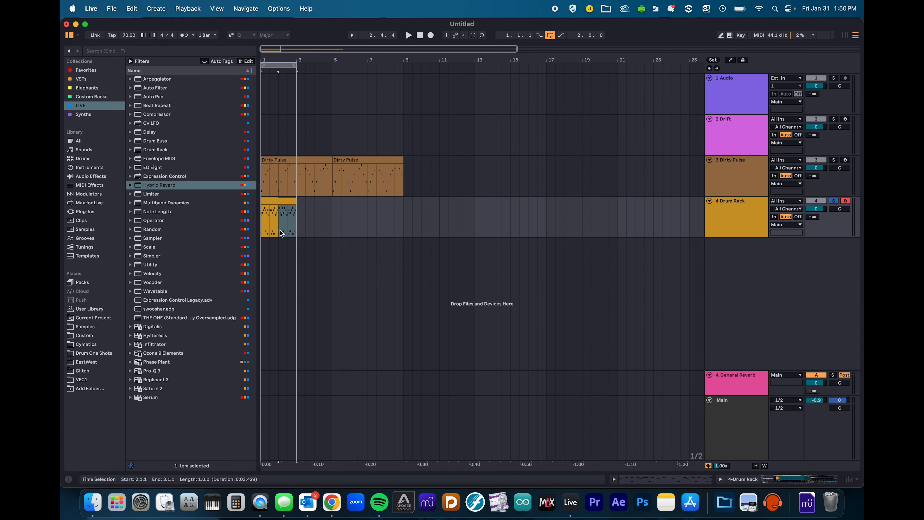
pyautogui.click(271, 200)
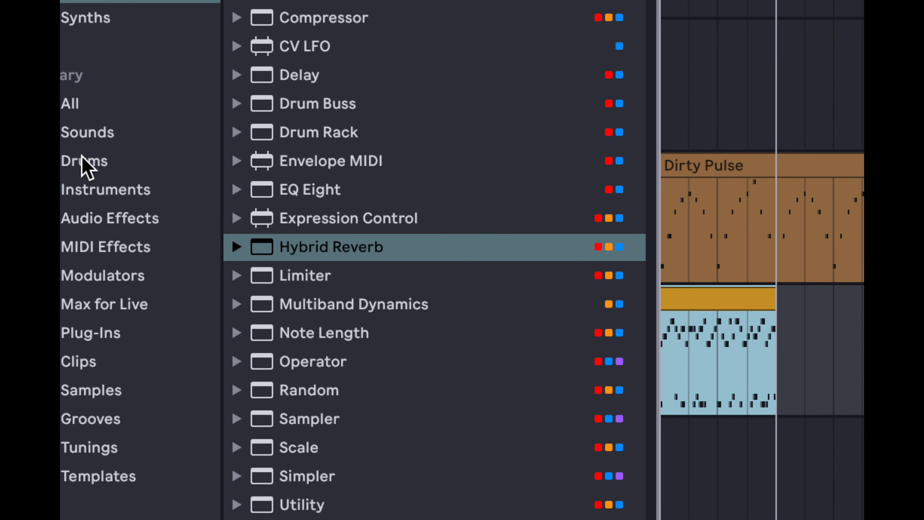
# - Preview library drum kits—808 Depth Charger, 808 Fairweather, 64 Pad Kit Jazz, 606 Core—ending on 808 Core Kit
pyautogui.click(83, 158)
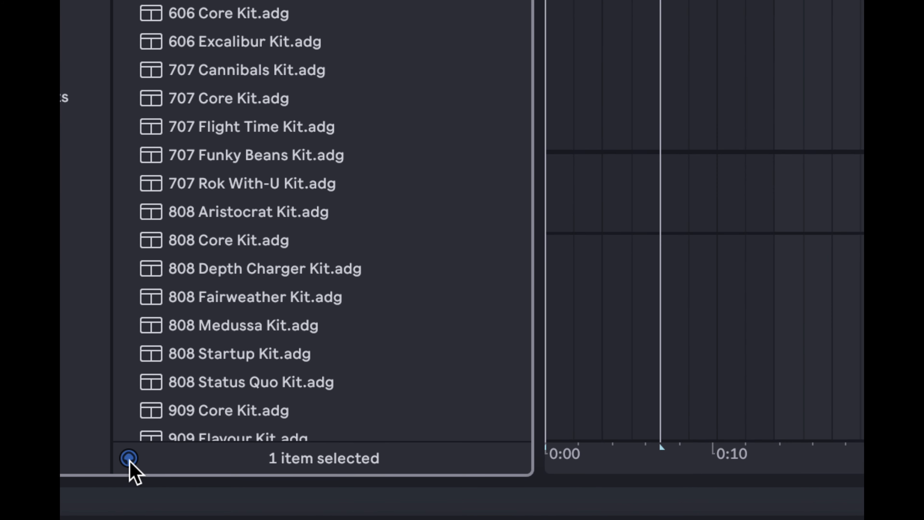
pyautogui.click(129, 458)
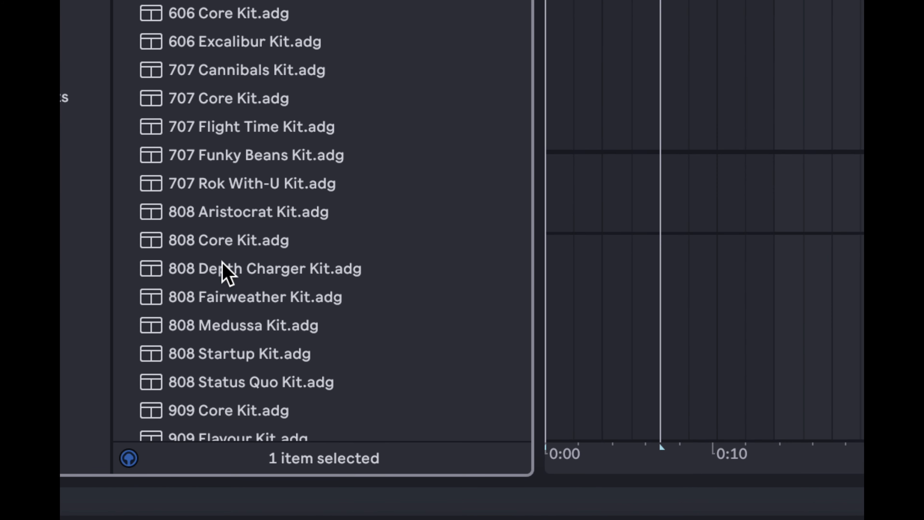
pyautogui.click(216, 269)
pyautogui.click(216, 291)
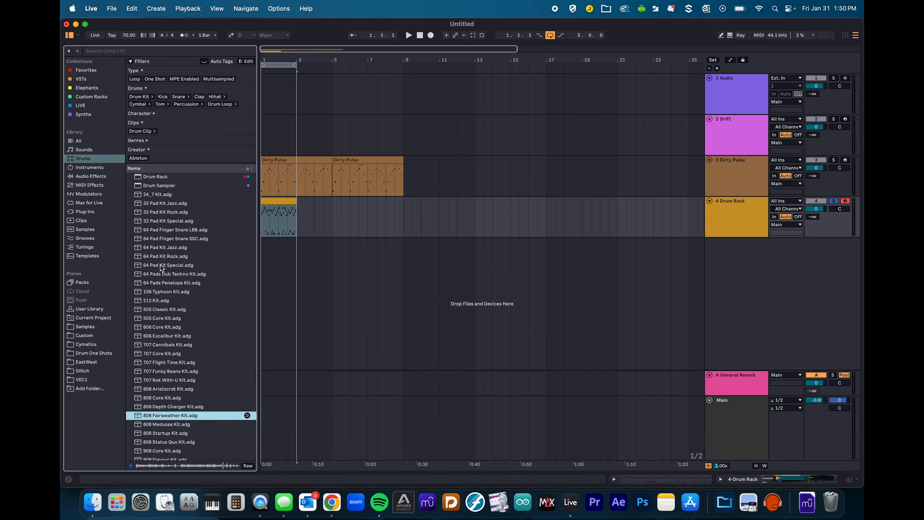
pyautogui.click(158, 249)
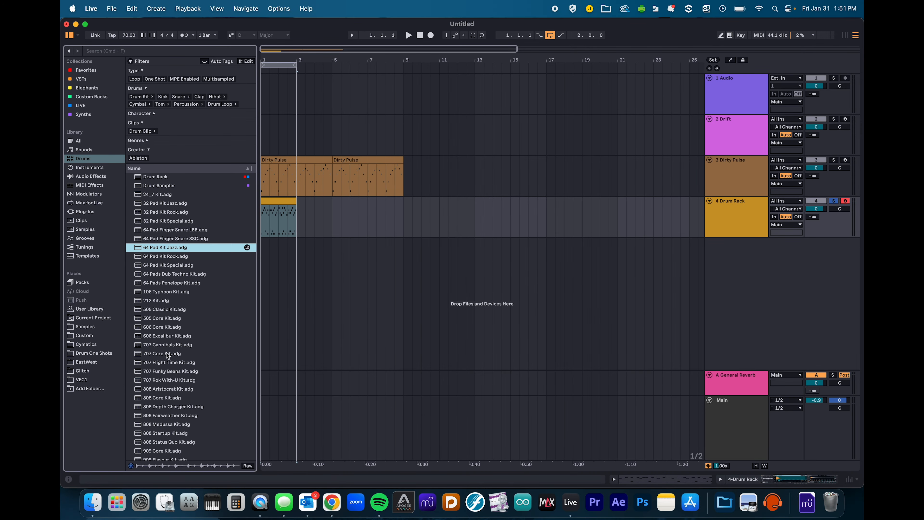
pyautogui.click(157, 328)
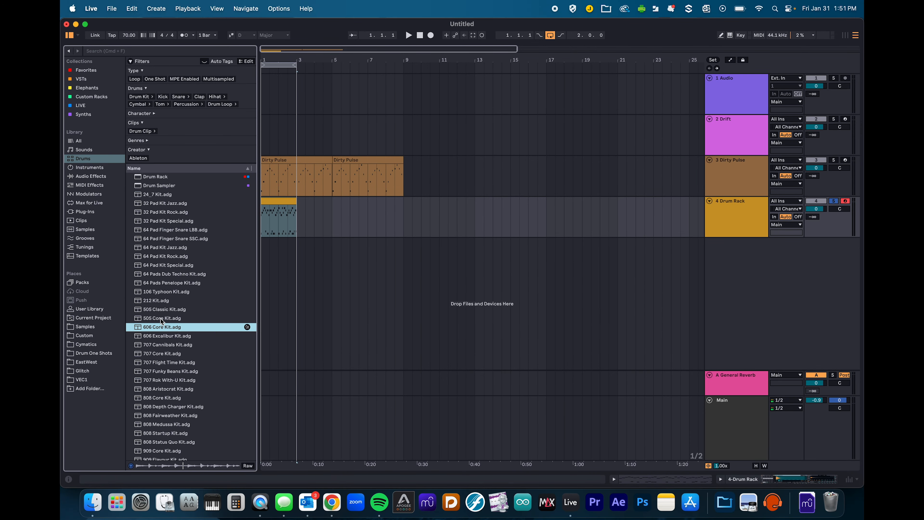
pyautogui.click(159, 398)
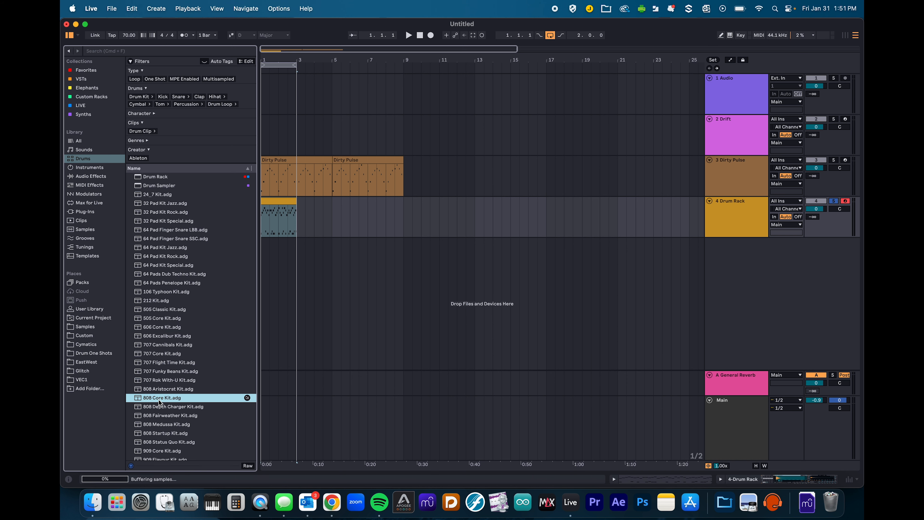
# - Load 808 Core Kit onto a new track, solo it and audition its Bass Drum
pyautogui.moveTo(159, 399); pyautogui.dragTo(368, 278)
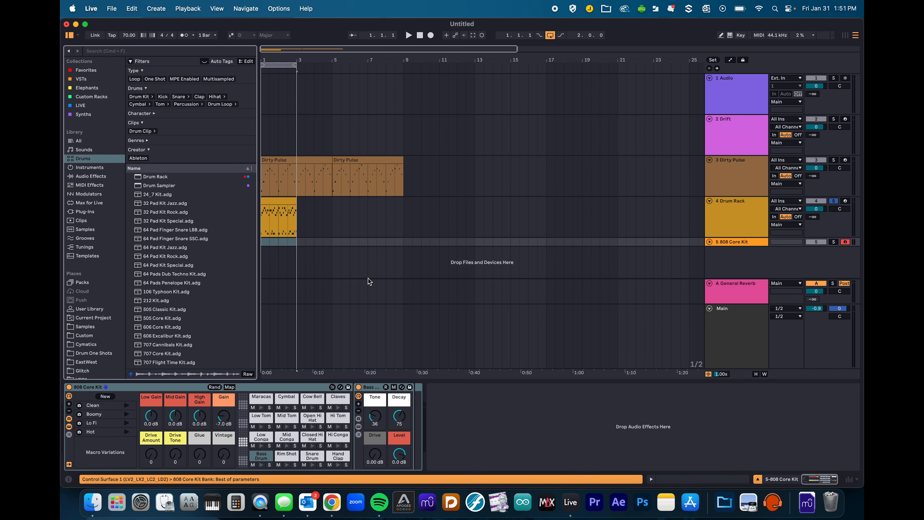
pyautogui.click(283, 386)
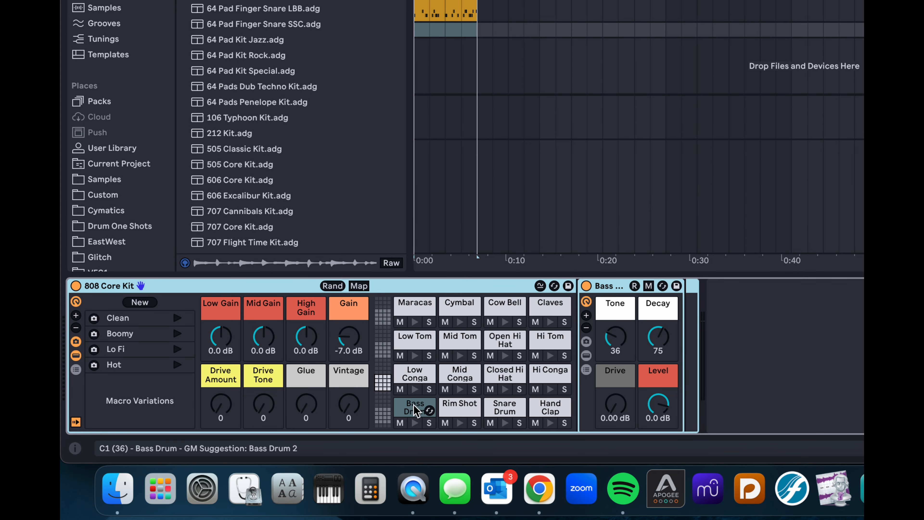
pyautogui.click(415, 423)
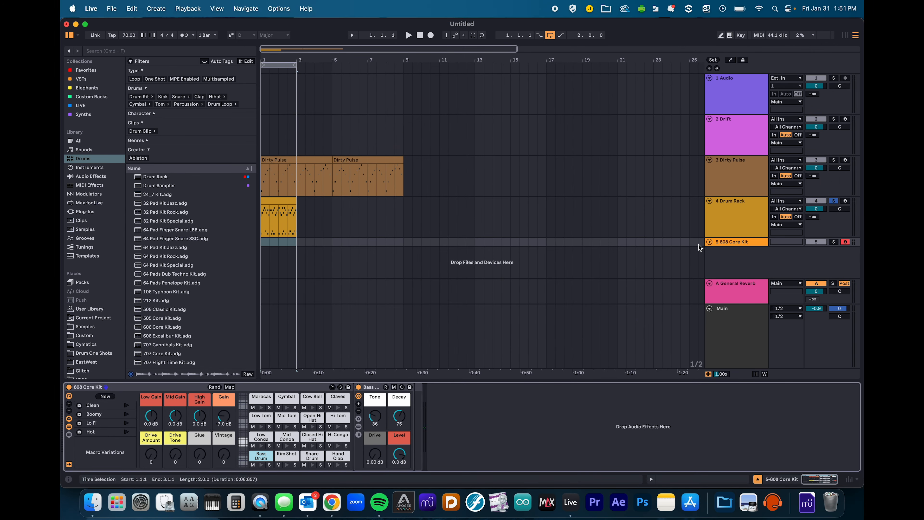
pyautogui.click(709, 242)
pyautogui.click(833, 202)
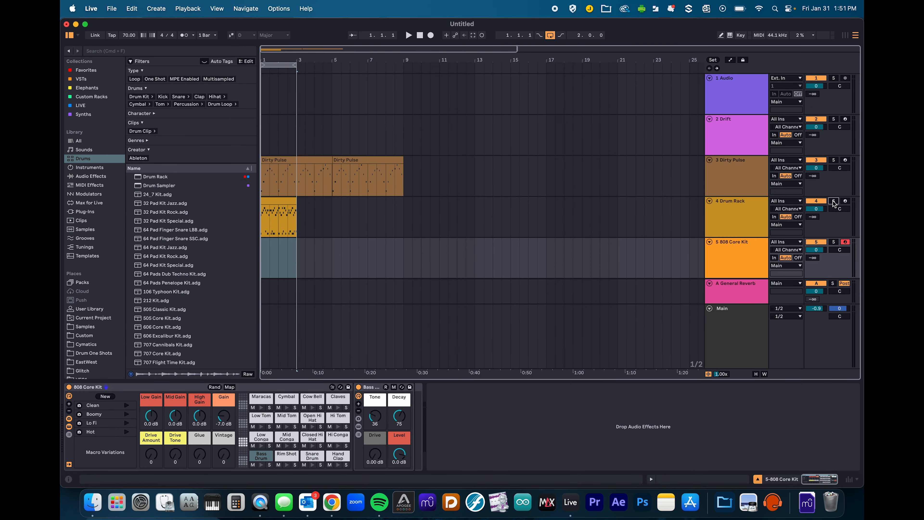
pyautogui.click(834, 242)
pyautogui.click(713, 255)
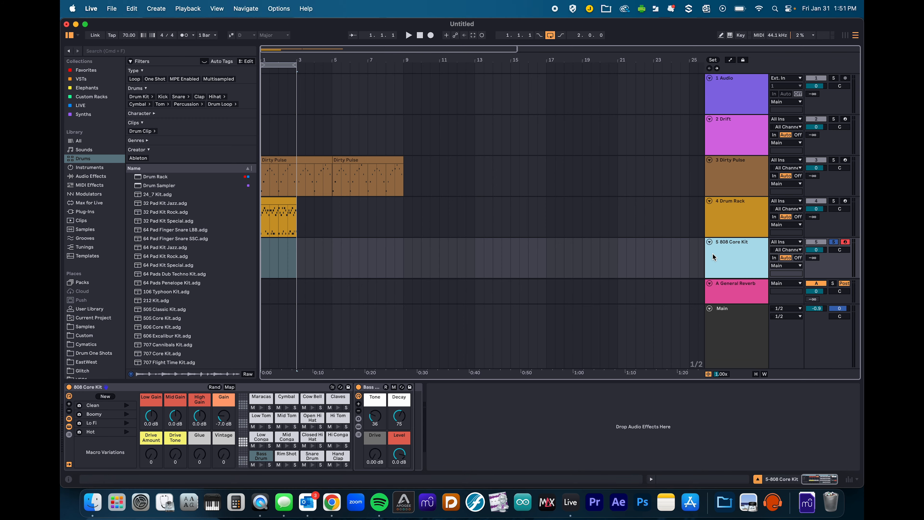
pyautogui.click(260, 466)
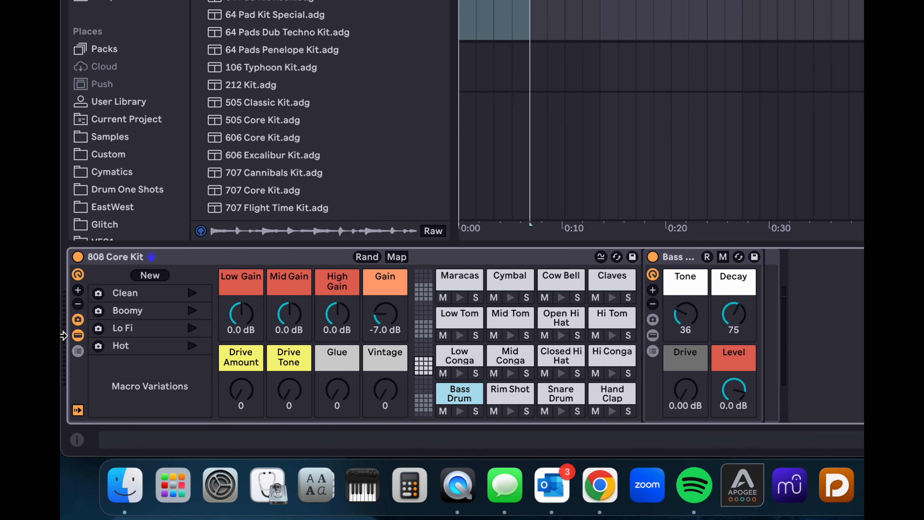
# - Recall the Hot macro variation, audition bass and snare, then swap in 32 Pad Kit Special
pyautogui.click(150, 292)
pyautogui.click(149, 310)
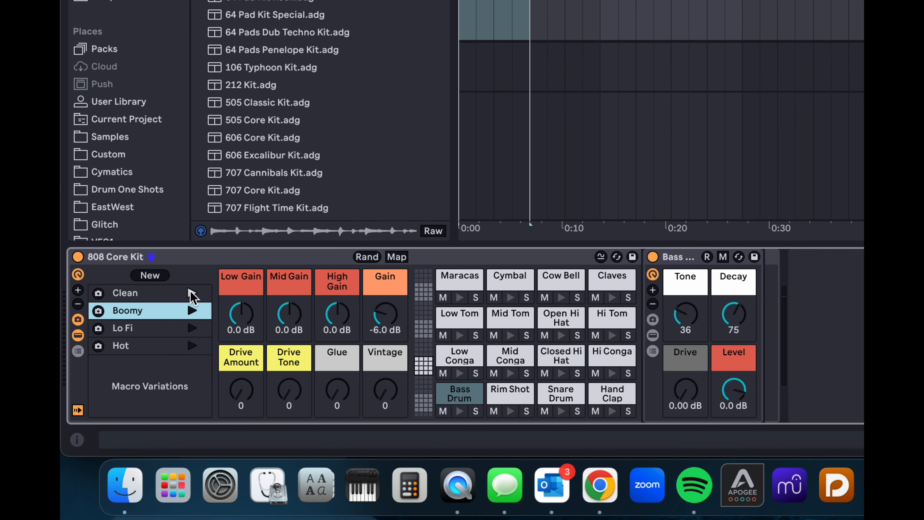
pyautogui.click(193, 311)
pyautogui.click(192, 330)
pyautogui.click(192, 345)
pyautogui.click(153, 347)
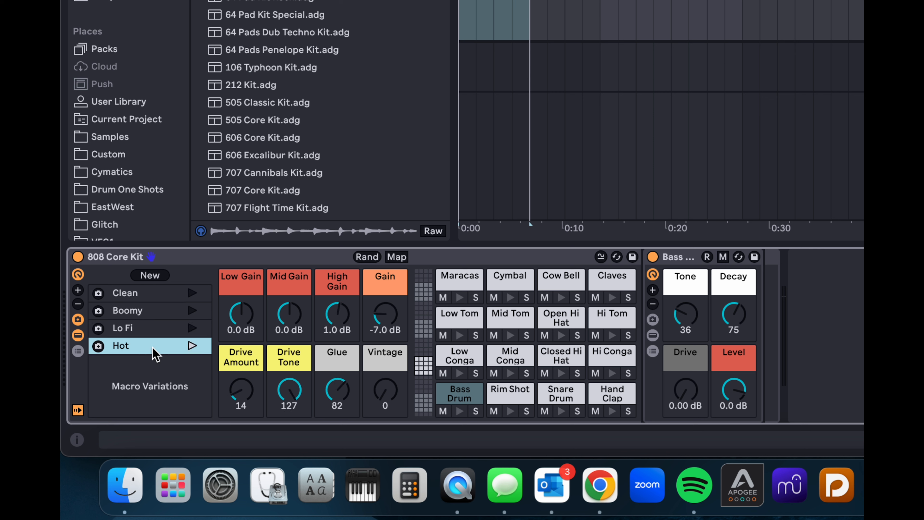
pyautogui.click(455, 398)
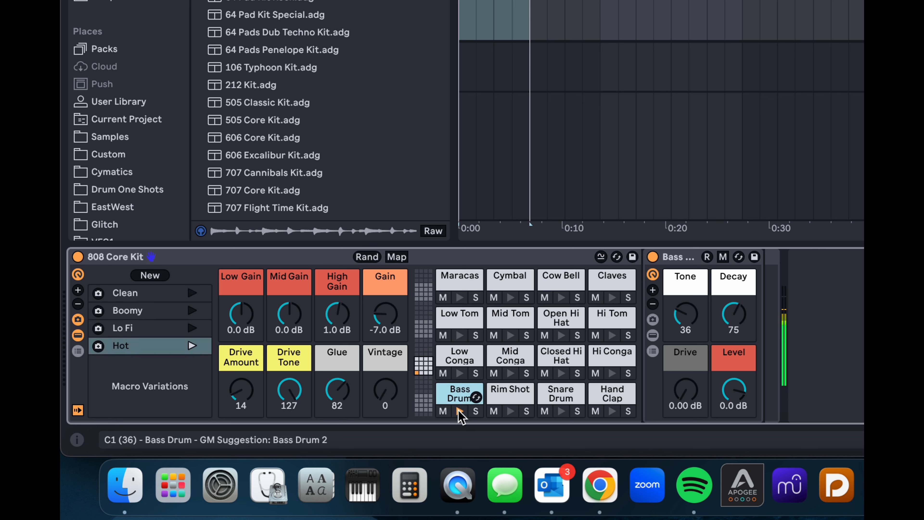
pyautogui.click(553, 402)
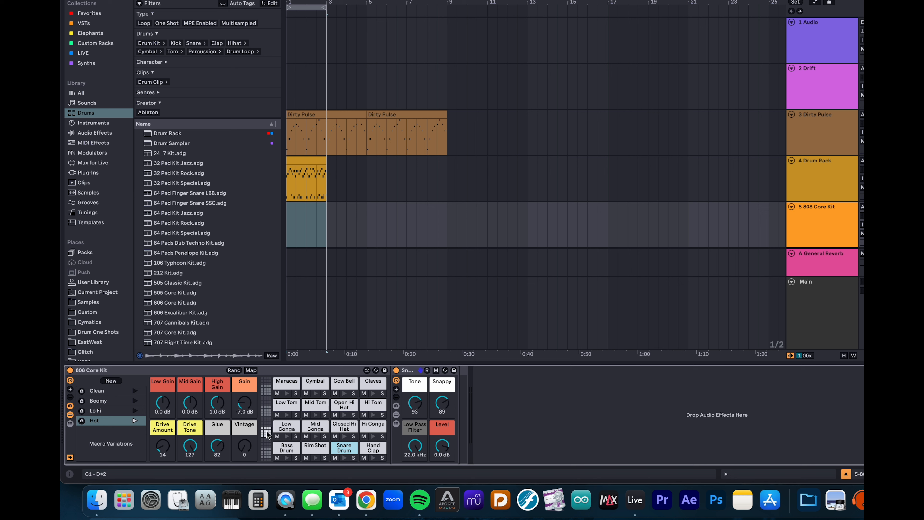
pyautogui.click(165, 182)
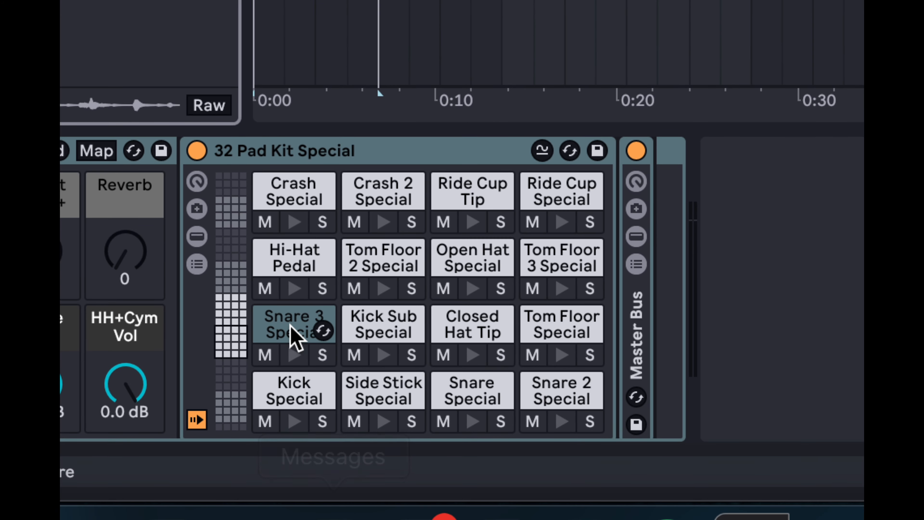
pyautogui.click(232, 313)
pyautogui.moveTo(232, 313); pyautogui.dragTo(241, 347)
pyautogui.click(294, 288)
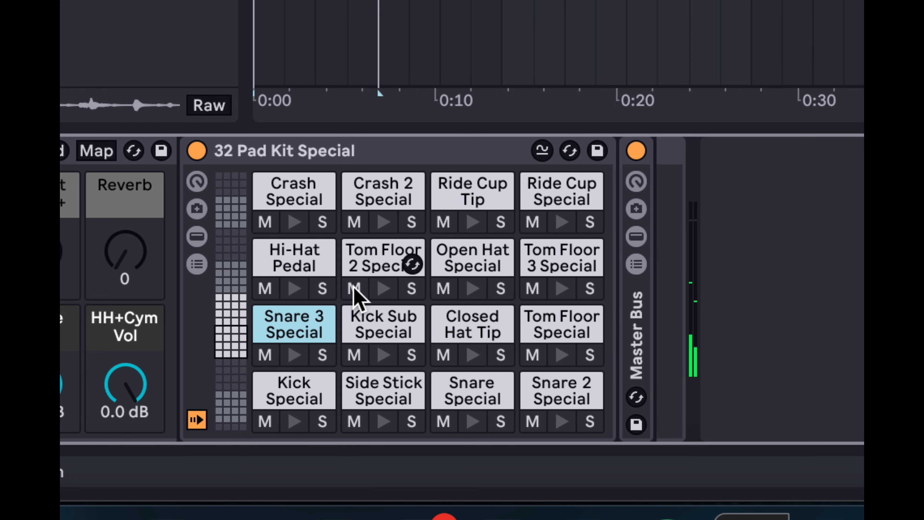
pyautogui.click(384, 288)
pyautogui.click(294, 421)
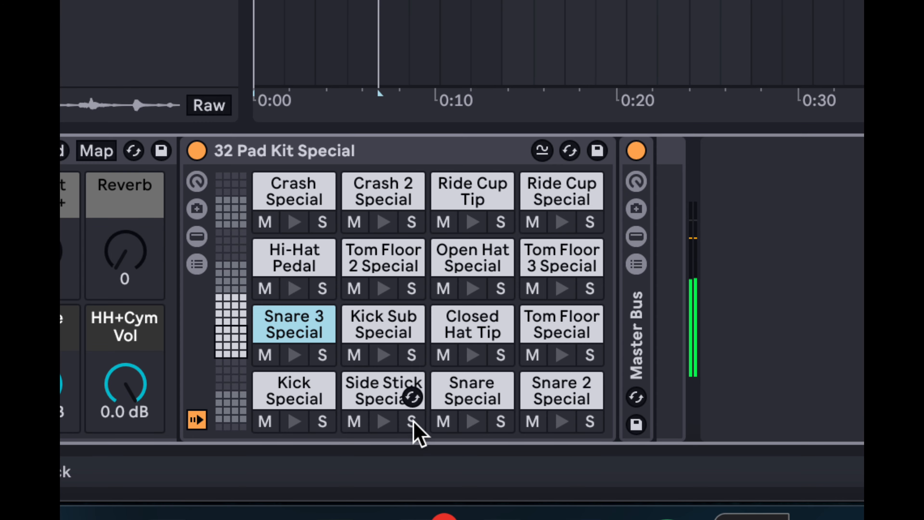
pyautogui.click(473, 421)
pyautogui.click(379, 415)
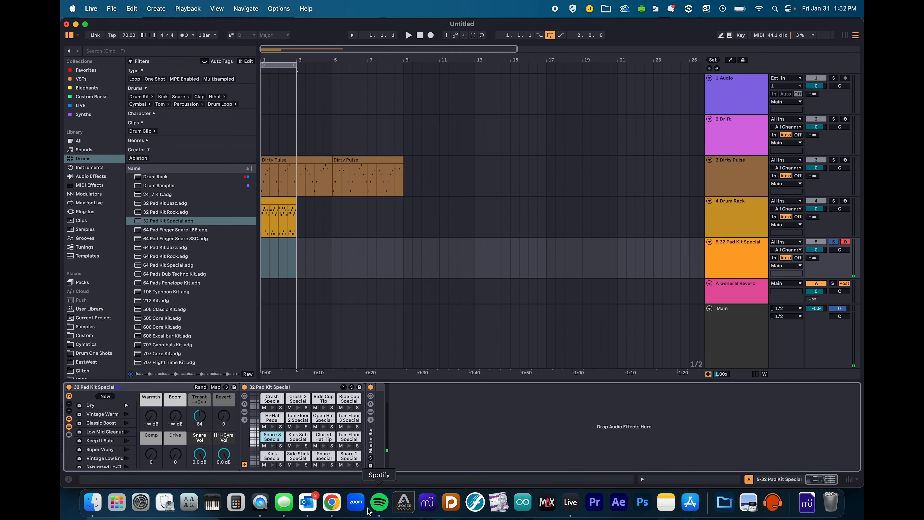
# - Insert an empty MIDI clip over bars 1–3 on track 5 and expand the editor to show all pad rows
pyautogui.doubleClick(273, 203)
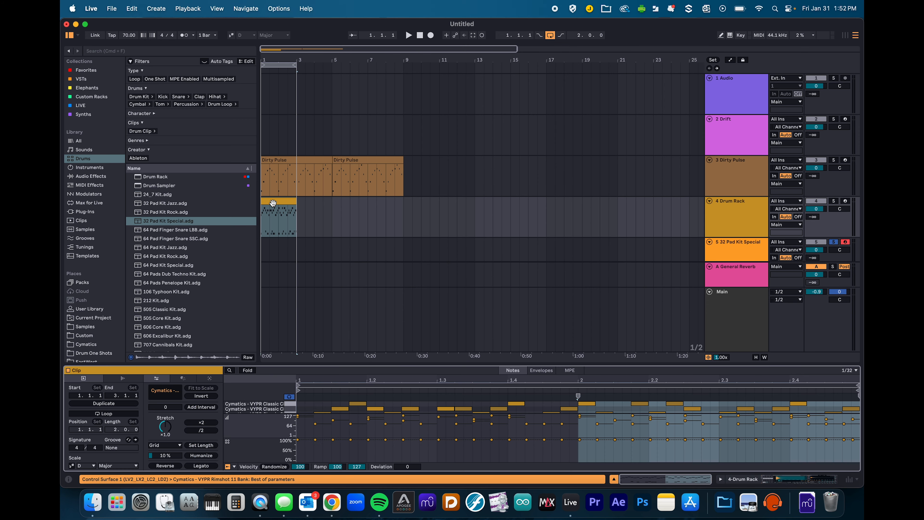
pyautogui.moveTo(321, 364); pyautogui.dragTo(374, 425)
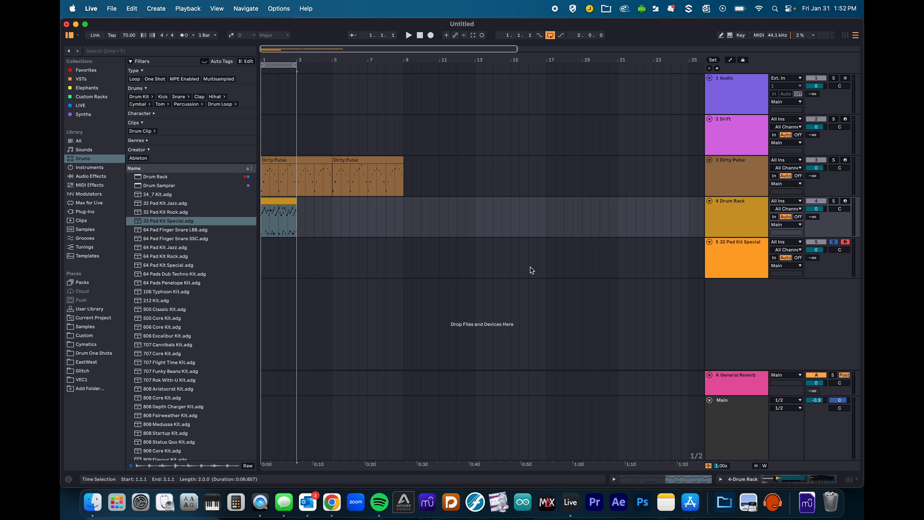
pyautogui.click(752, 267)
pyautogui.moveTo(298, 250); pyautogui.dragTo(261, 249)
pyautogui.rightClick(274, 245)
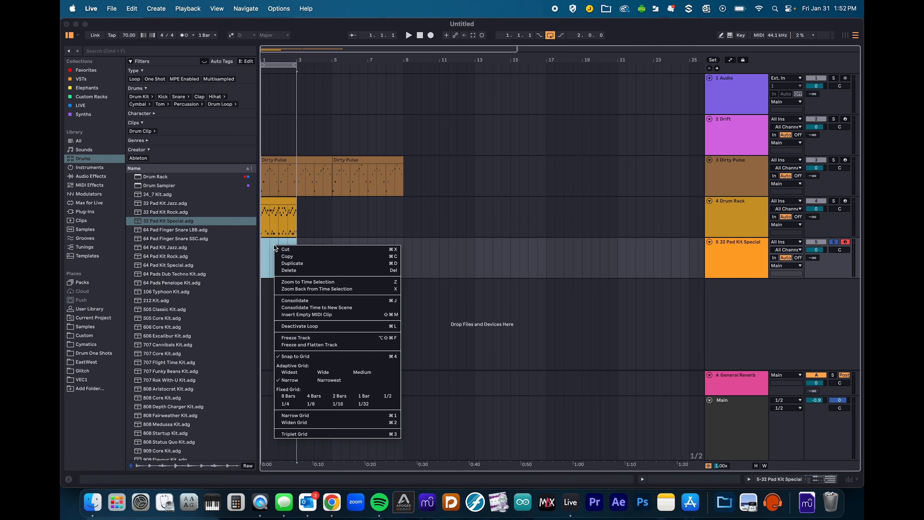
pyautogui.click(290, 314)
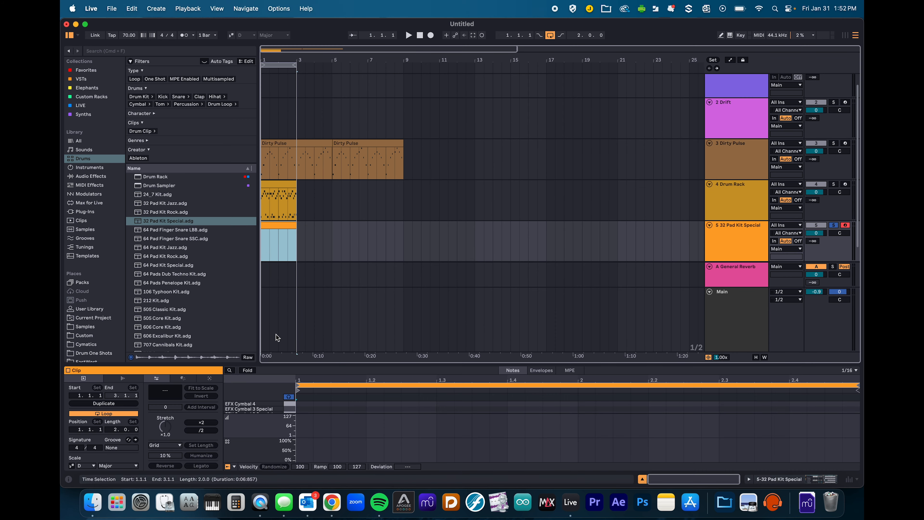
pyautogui.moveTo(315, 363); pyautogui.dragTo(341, 75)
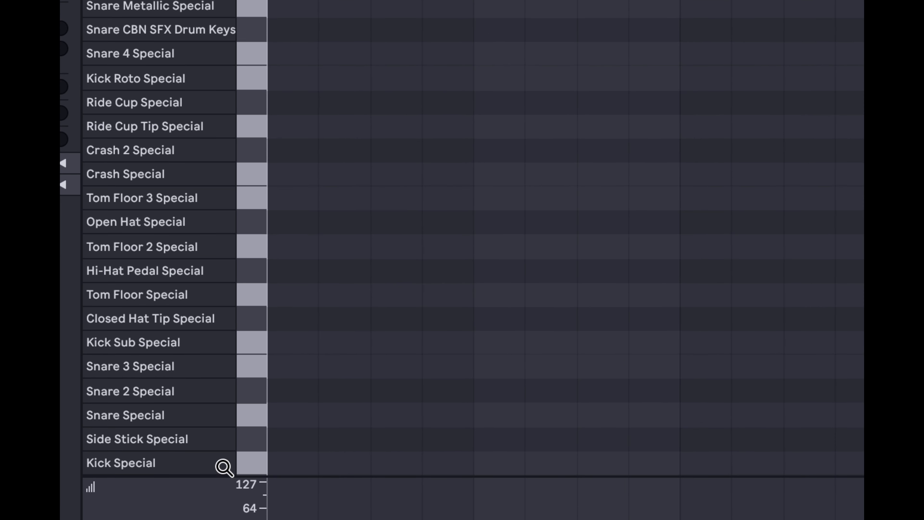
# - Preview the Kick, Snare 2, Snare 3, Closed Hat Tip, Hi-Hat Pedal, Open Hat and Ride Cup Tip Special pads
pyautogui.click(252, 460)
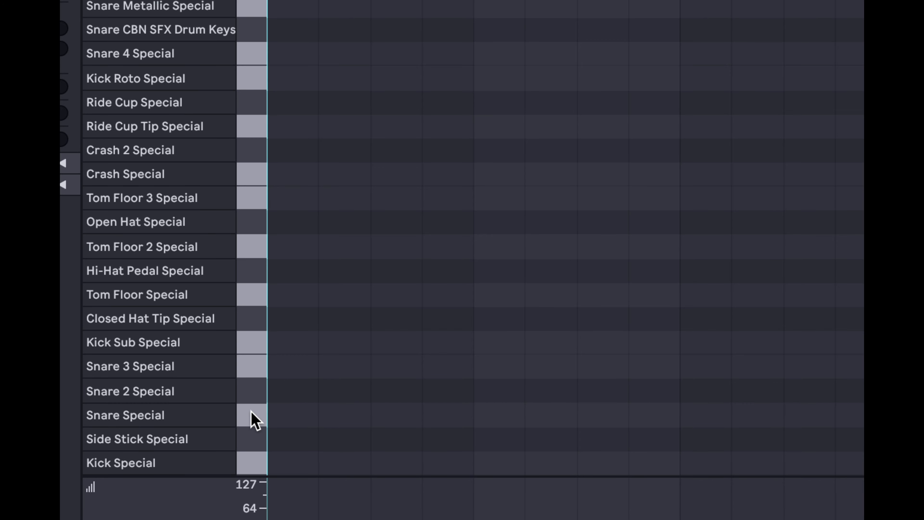
pyautogui.click(251, 390)
pyautogui.click(248, 366)
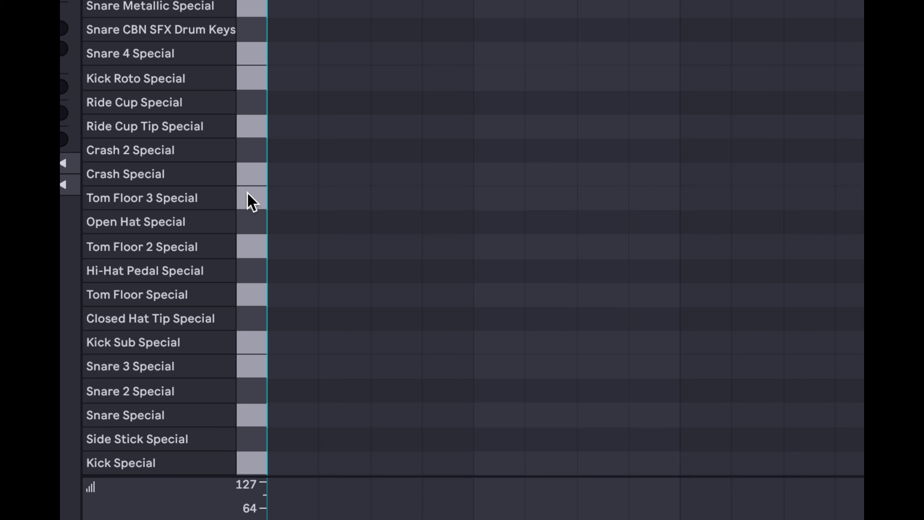
pyautogui.click(249, 320)
pyautogui.click(249, 322)
pyautogui.click(250, 274)
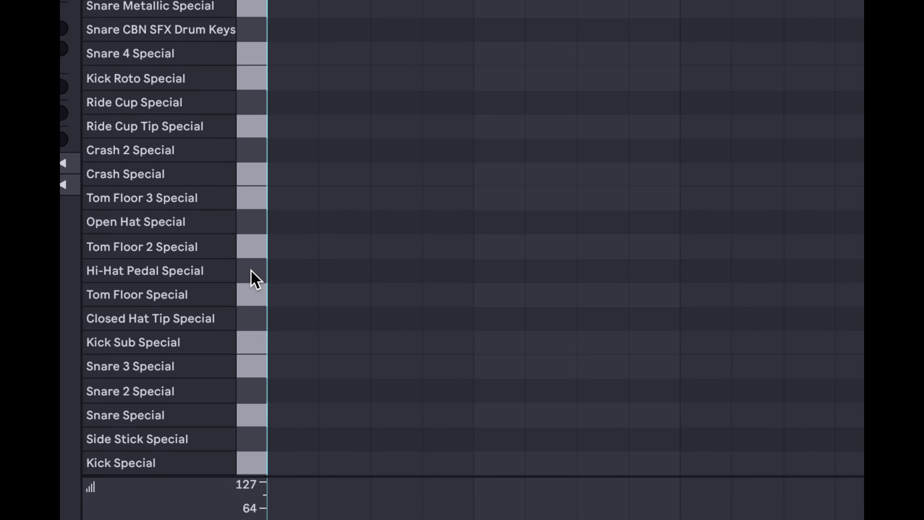
pyautogui.click(249, 223)
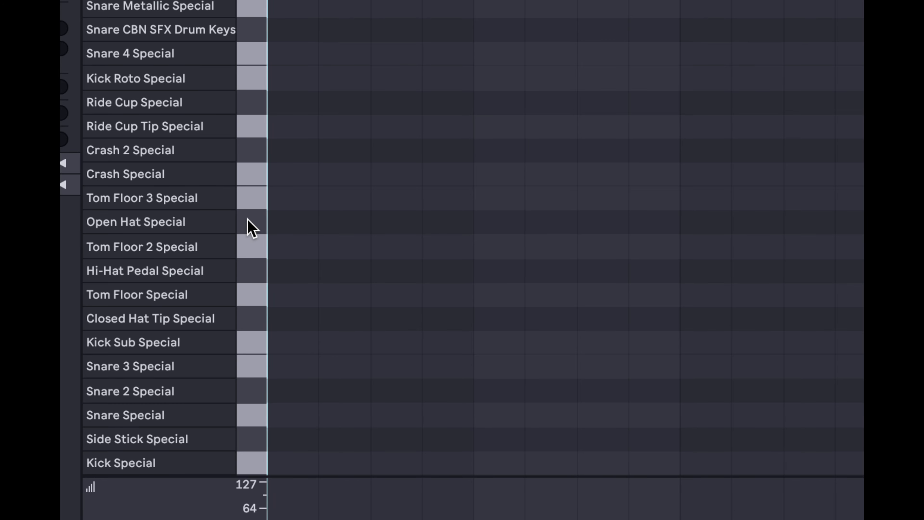
pyautogui.click(248, 128)
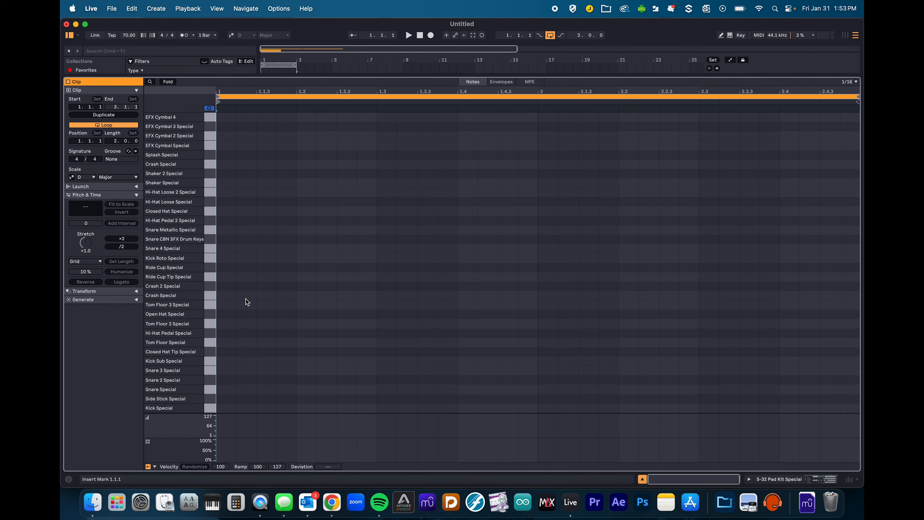
pyautogui.hotkey('shift', 'Tab')
# - Move the drum clip from track 4 onto the 32 Pad Kit Special track and open its notes
pyautogui.click(274, 202)
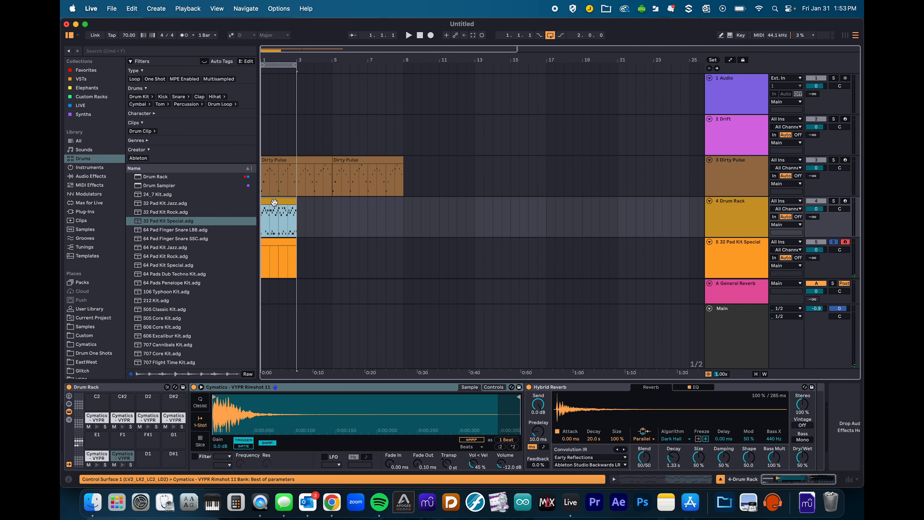
pyautogui.moveTo(274, 235); pyautogui.dragTo(273, 244)
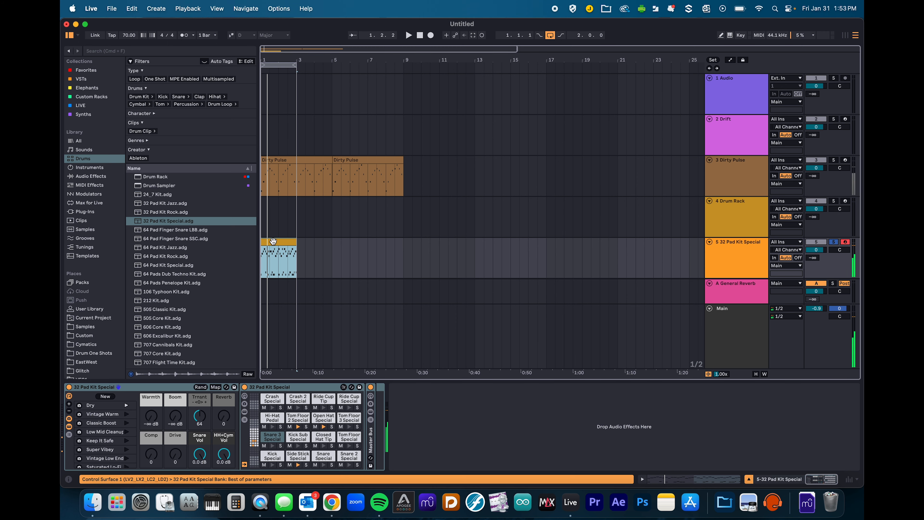
pyautogui.doubleClick(275, 244)
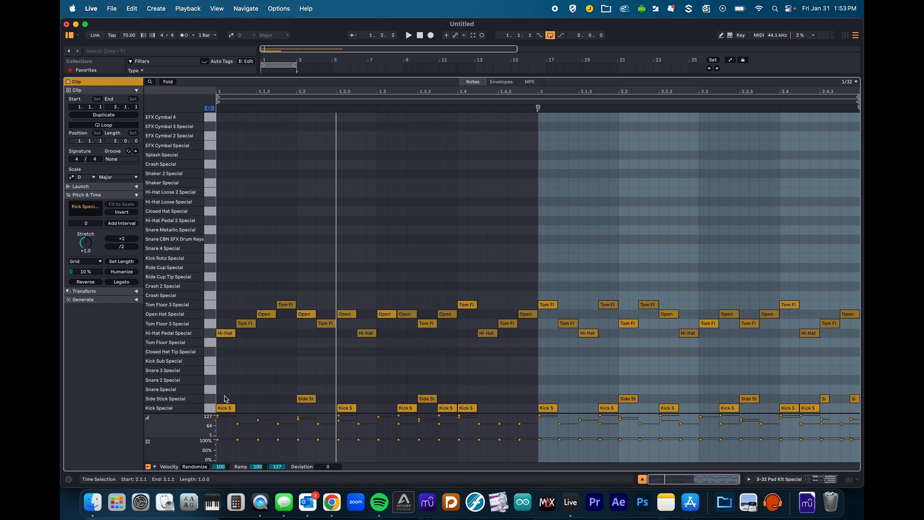
# - Shift the side stick notes onto Snare Special and duplicate the snare hits onto Snare 2 Special
pyautogui.click(209, 400)
pyautogui.press('Up')
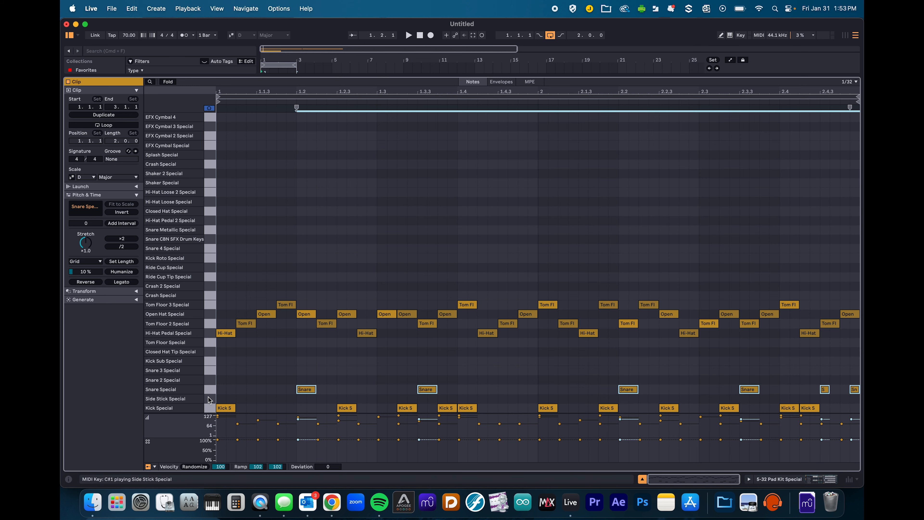
pyautogui.click(312, 383)
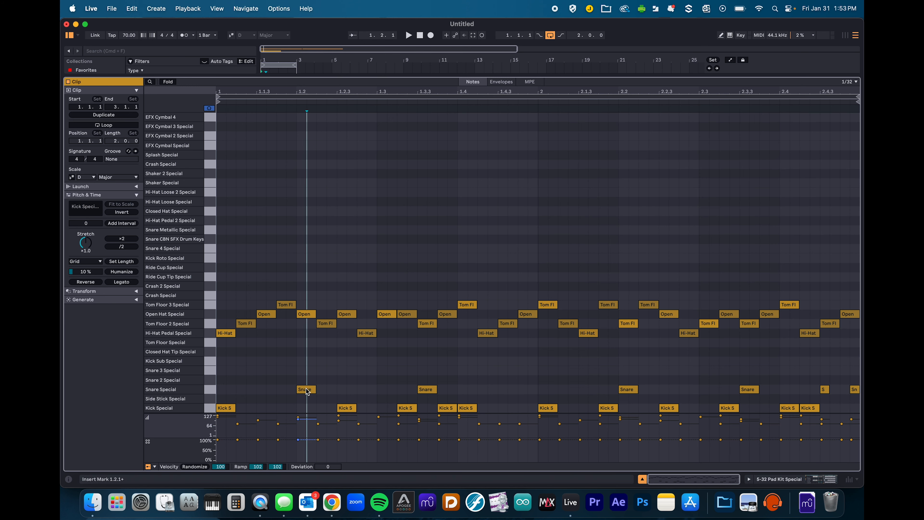
pyautogui.click(214, 391)
pyautogui.keyDown('alt'); pyautogui.moveTo(311, 391); pyautogui.dragTo(311, 381); pyautogui.keyUp('alt')
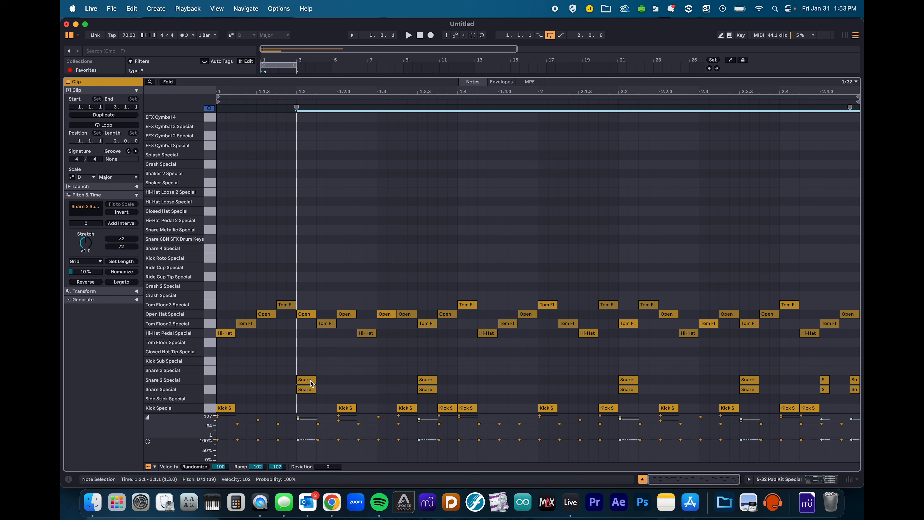
# - Remap the pedal, tom and open-hat rows onto Closed Hat Tip, Hi-Hat Pedal and Open Hat, then audition
pyautogui.click(212, 335)
pyautogui.press('Down')
pyautogui.press('Down')
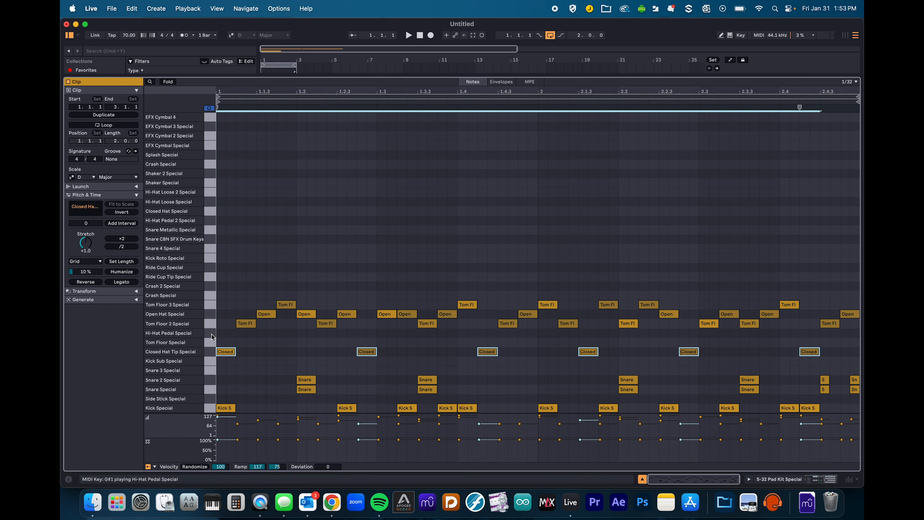
pyautogui.click(211, 323)
pyautogui.press('Down')
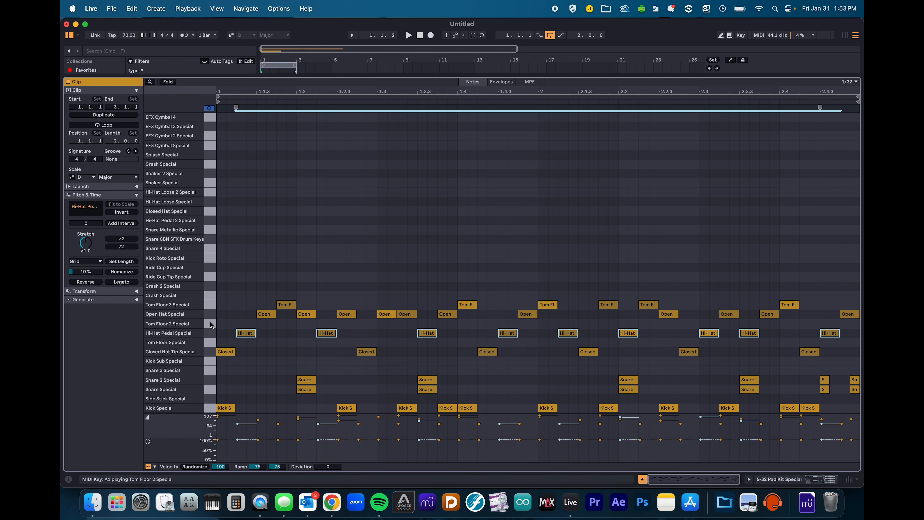
pyautogui.click(205, 315)
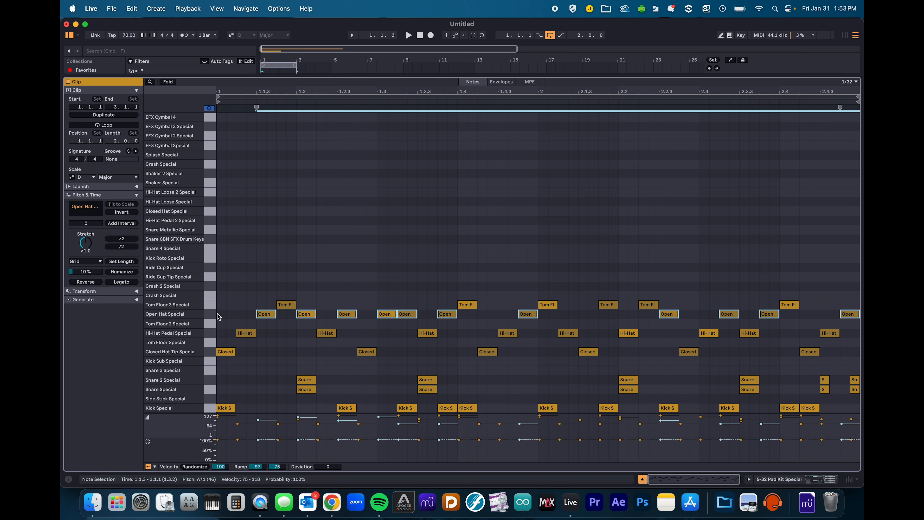
pyautogui.press('Down')
pyautogui.press('Down')
pyautogui.press('Down')
pyautogui.press('Down')
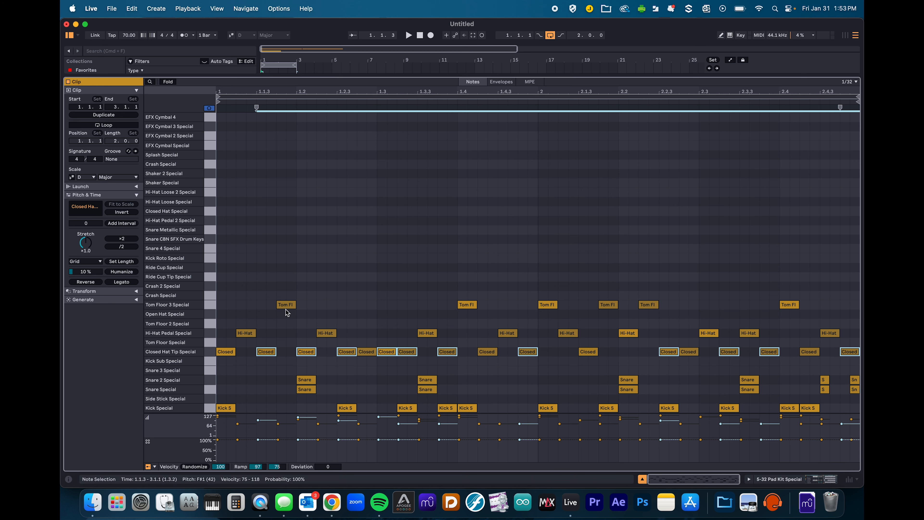
pyautogui.click(212, 306)
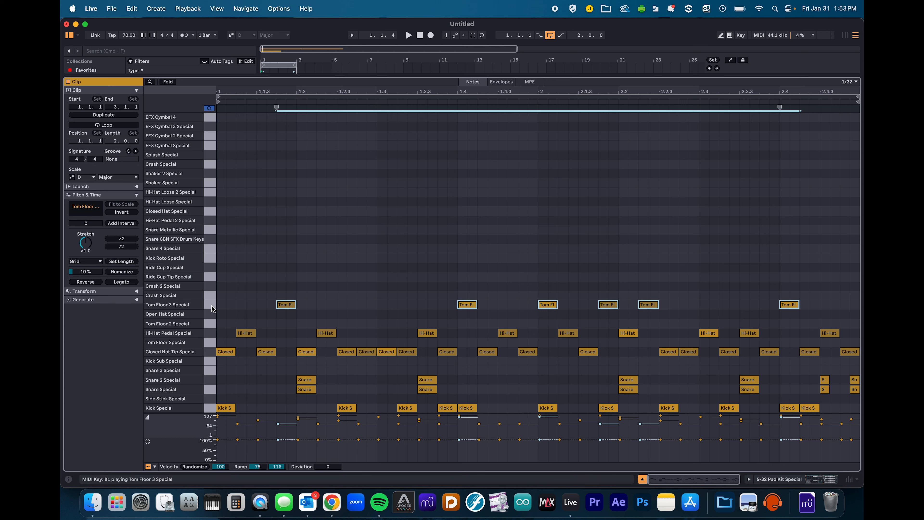
pyautogui.press('Down')
pyautogui.press('Down')
pyautogui.press('Down')
pyautogui.press('Up')
pyautogui.press('Up')
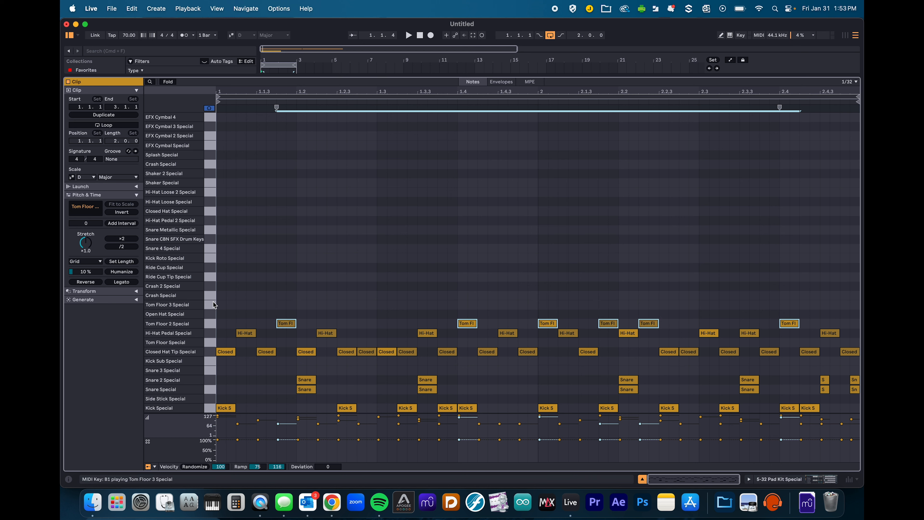
pyautogui.press('space')
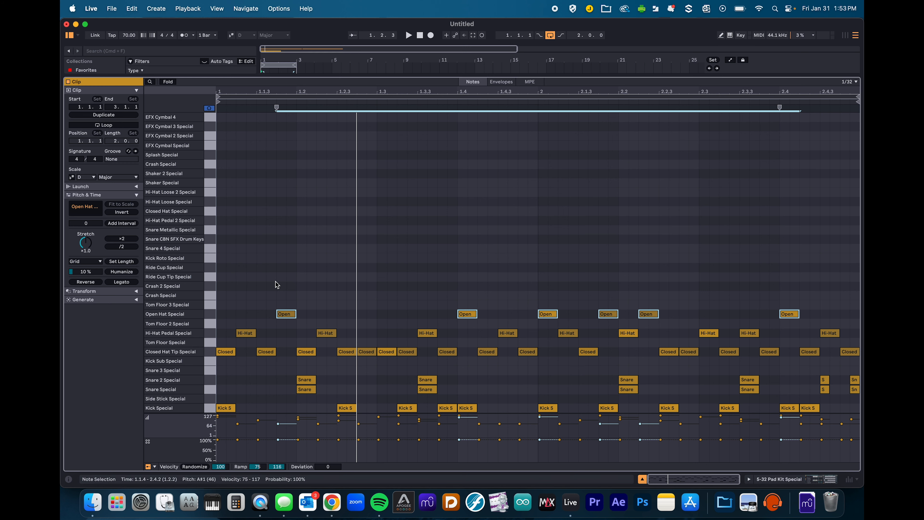
pyautogui.hotkey('shift', 'Tab')
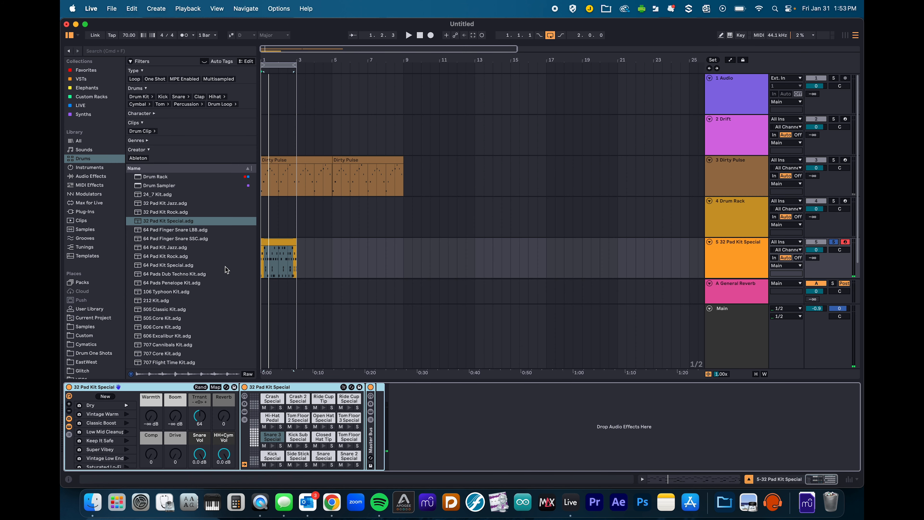
# - Play the track-5 clip through the 808 Core Kit, check its notes, and toggle Session view
pyautogui.click(279, 241)
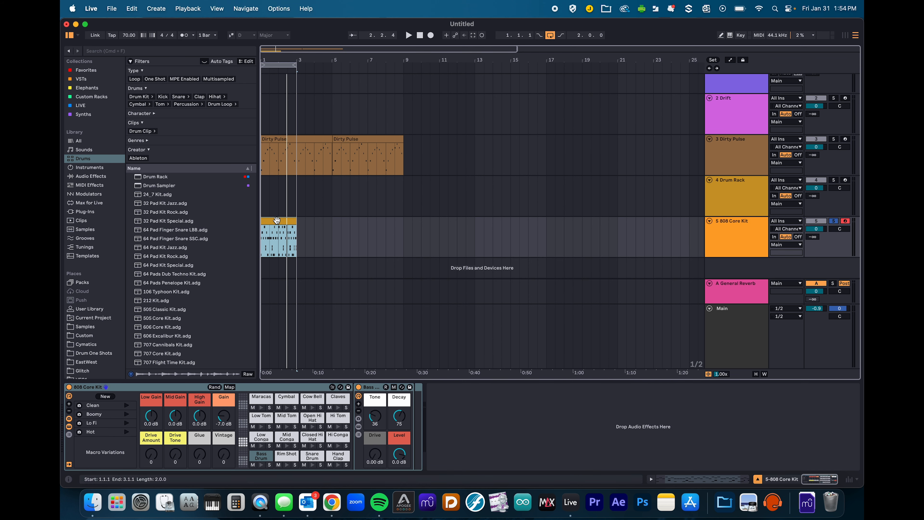
pyautogui.press('space')
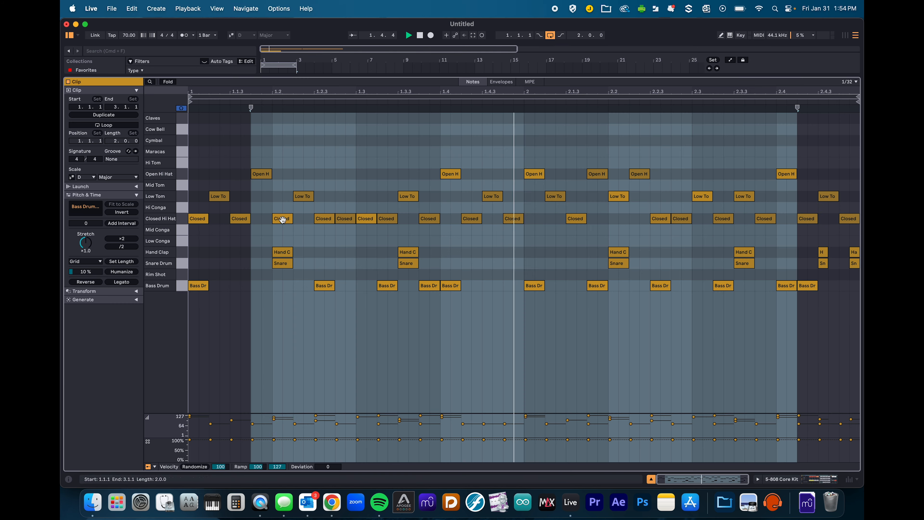
pyautogui.doubleClick(277, 220)
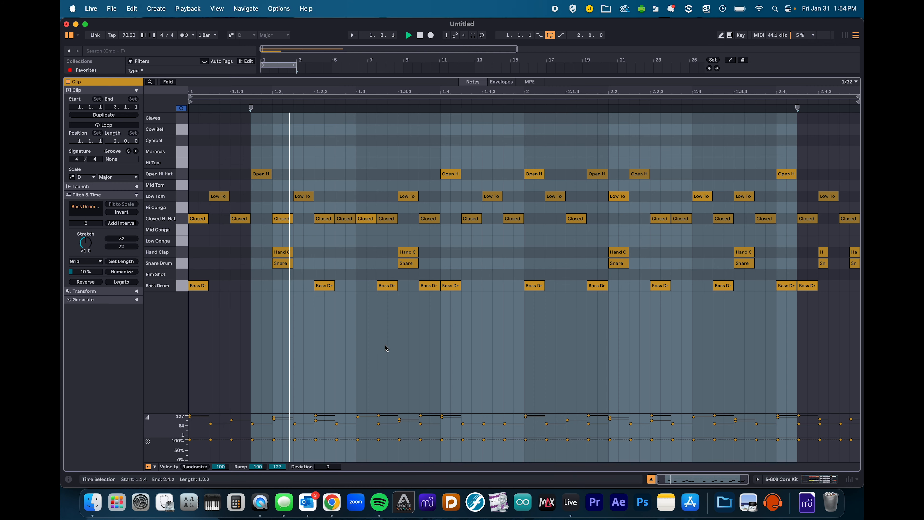
pyautogui.press('Tab')
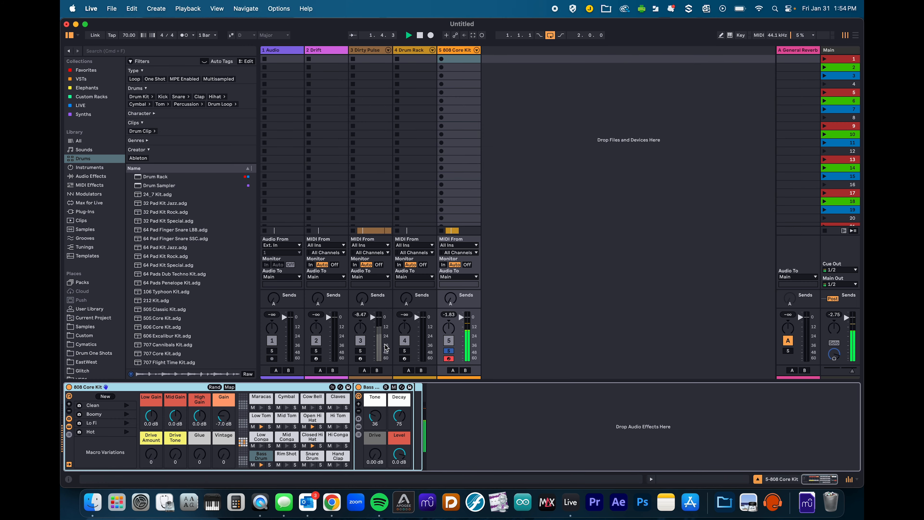
pyautogui.press('Tab')
# - Load Coldblood Kit.adg from the browser onto track 5
pyautogui.scroll(-3, 203, 332)
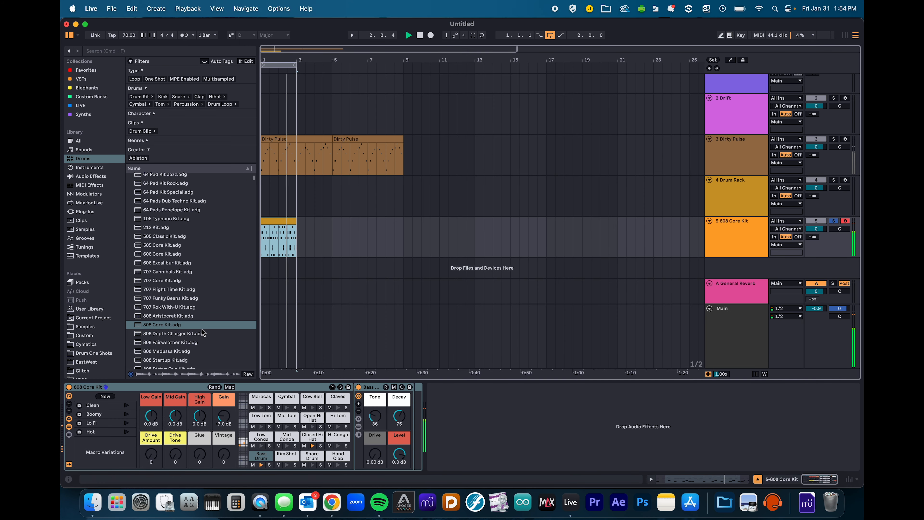
pyautogui.scroll(-15, 163, 344)
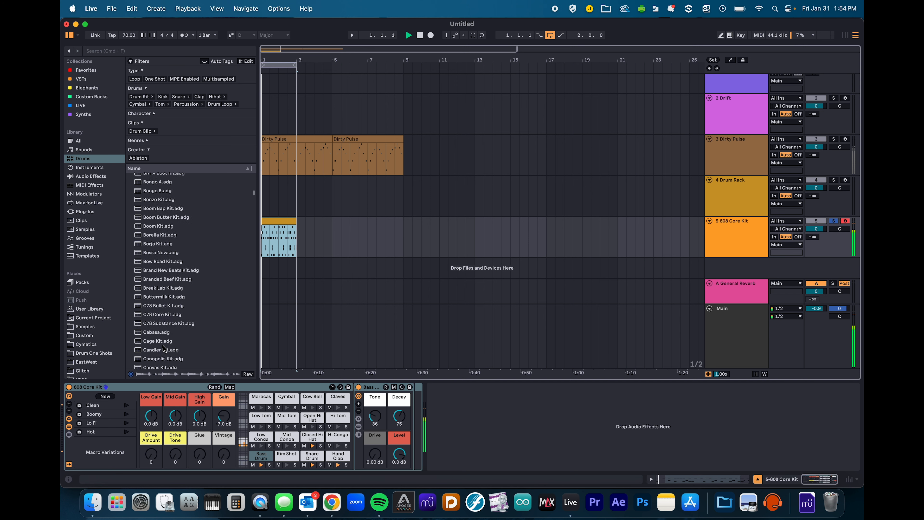
pyautogui.click(156, 259)
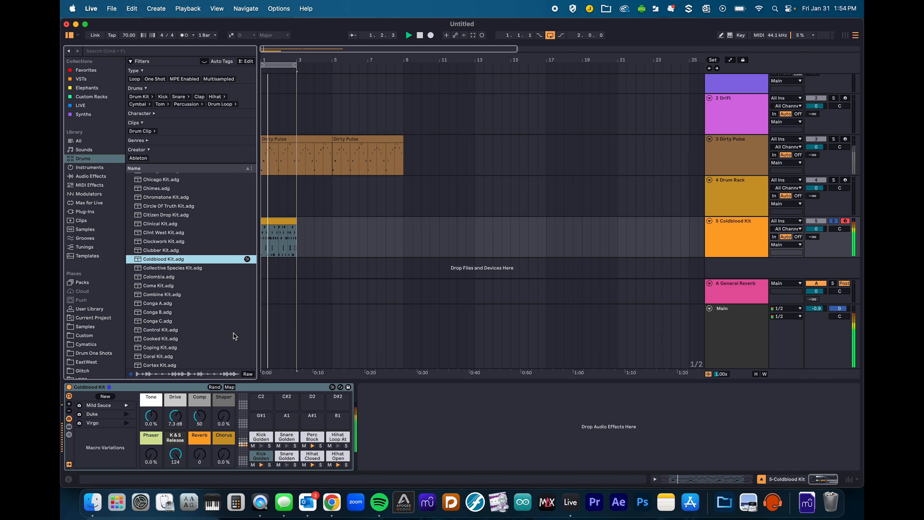
# - Copy the clip's closed hi-hat notes down onto the Snare Golden Era 01 row
pyautogui.doubleClick(285, 222)
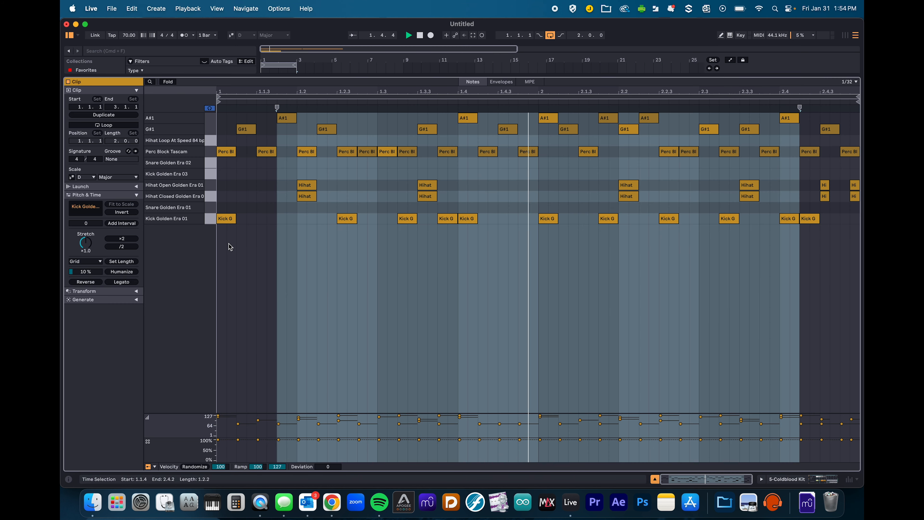
pyautogui.click(210, 185)
pyautogui.click(210, 196)
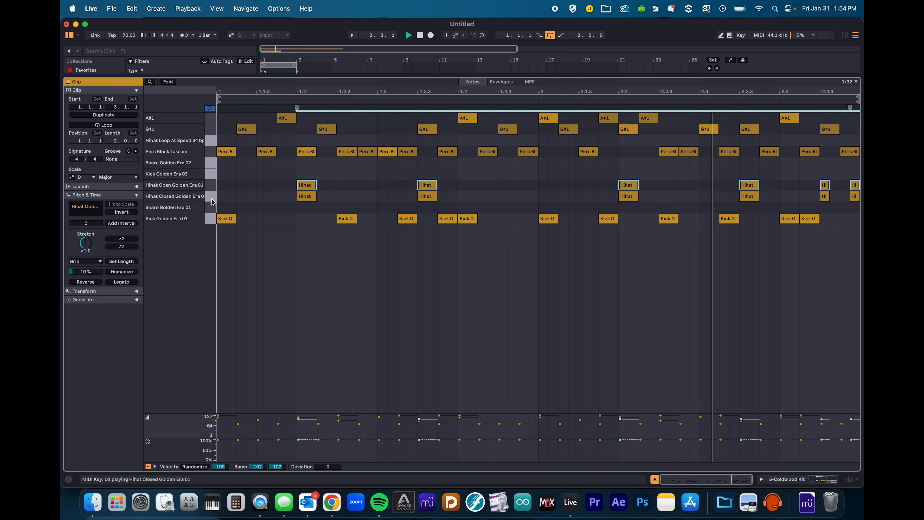
pyautogui.moveTo(308, 198); pyautogui.dragTo(309, 210)
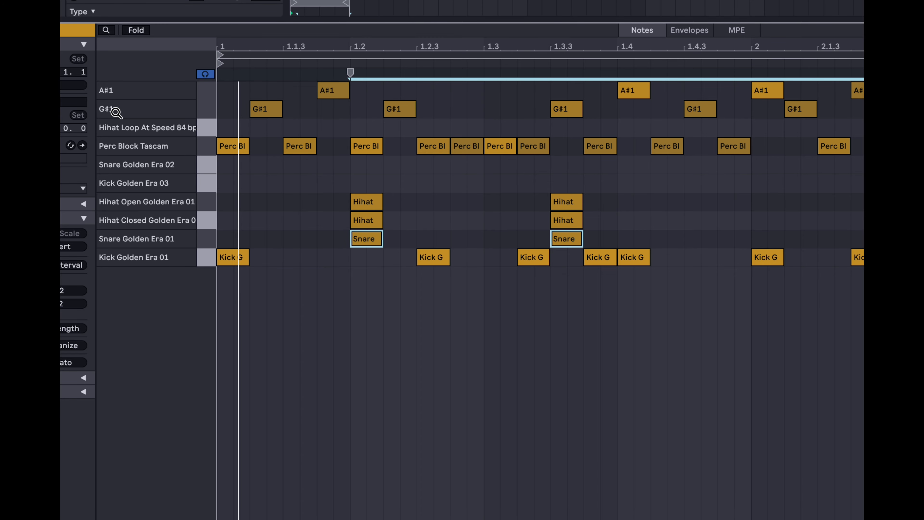
# - Inspect the G#1 and A#1 note rows, then return to the arrangement with the kit's devices
pyautogui.click(208, 106)
pyautogui.click(206, 91)
pyautogui.click(207, 110)
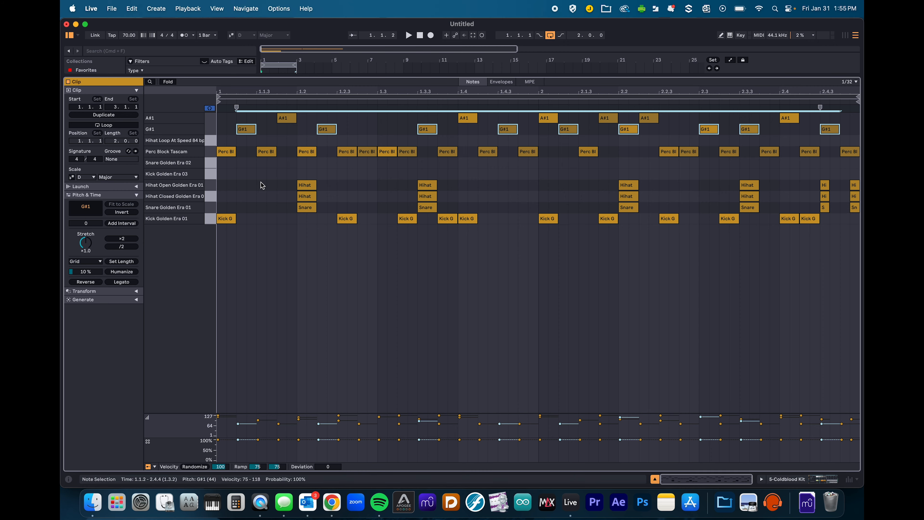
pyautogui.press('Tab')
pyautogui.press('Tab')
pyautogui.hotkey('shift', 'Tab')
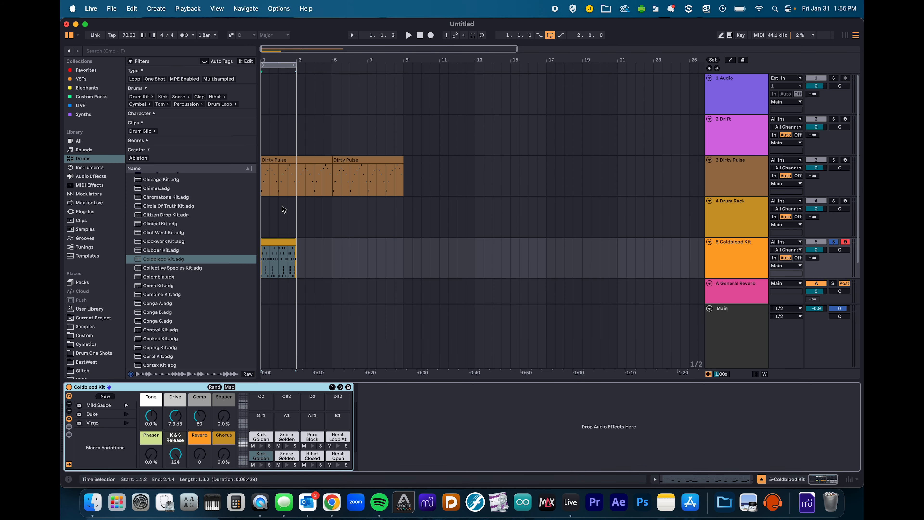